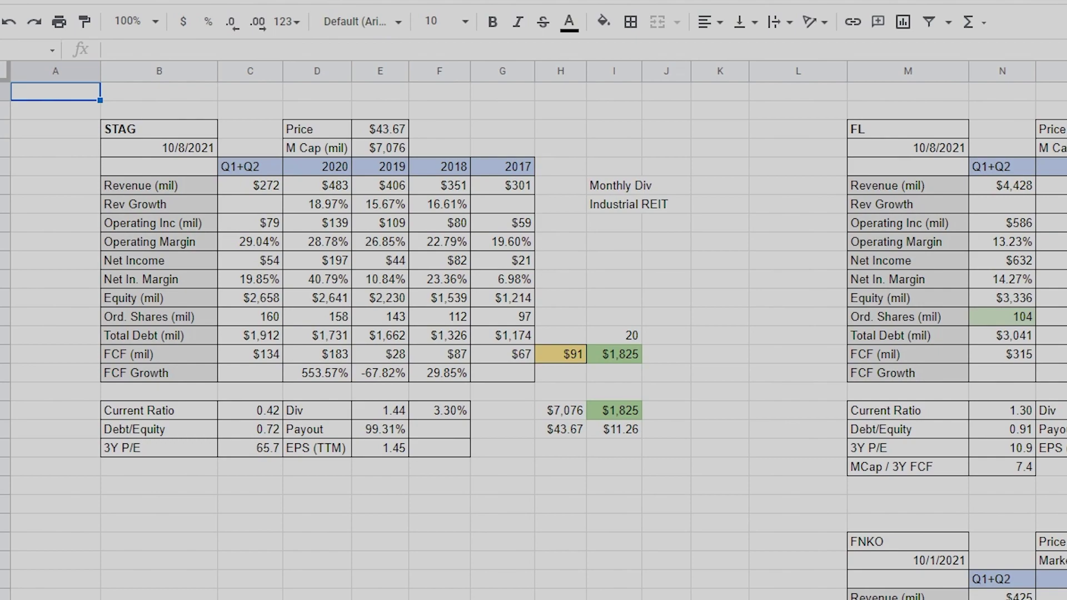
# Go from the STAG/FL analysis sheet to the Home sheet of dividend companies and sector tickers.
pyautogui.moveTo(674, 305); pyautogui.dragTo(995, 550)
pyautogui.click(822, 510)
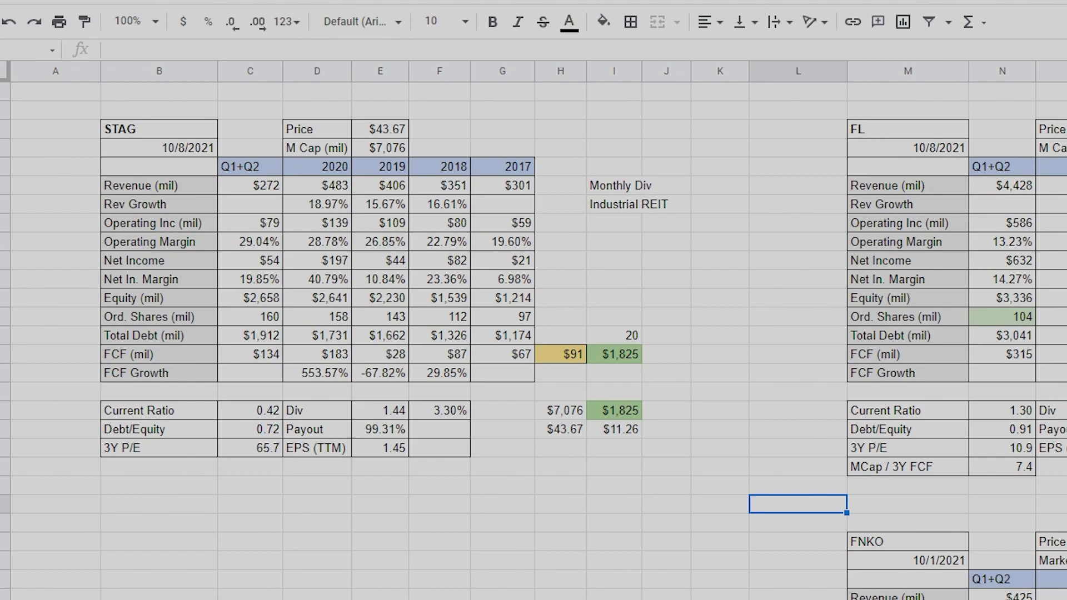
pyautogui.hotkey('ctrl', 'shift', 'pageup')
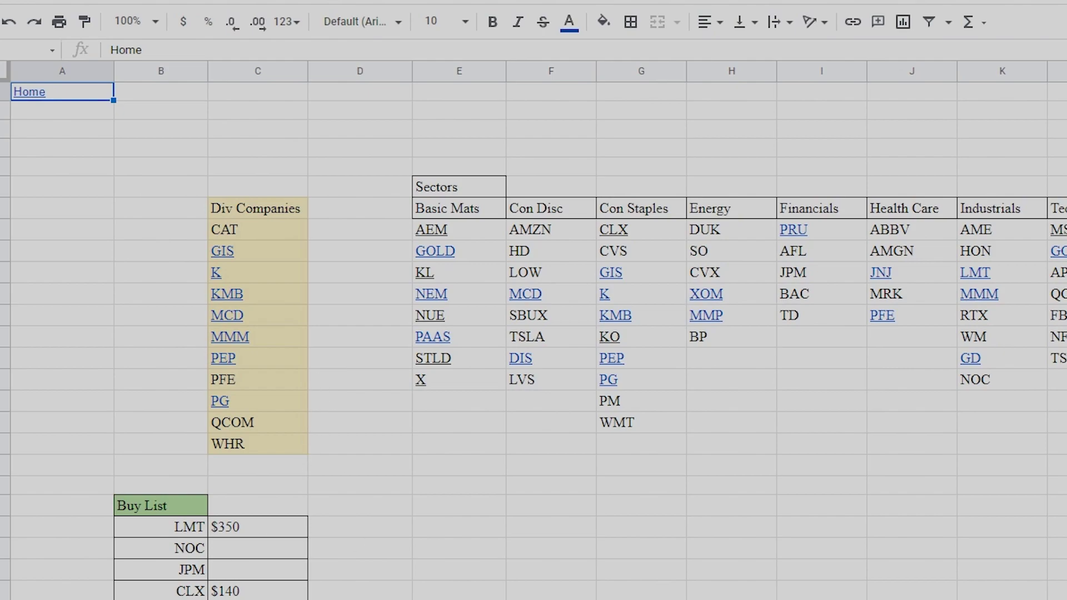
# Check the links on the MCD, DIS, PAAS, GOLD and JNJ tickers on the Home sheet.
pyautogui.scroll(-5, 360, 356)
pyautogui.scroll(5, 360, 355)
pyautogui.hscroll(5, 511, 369)
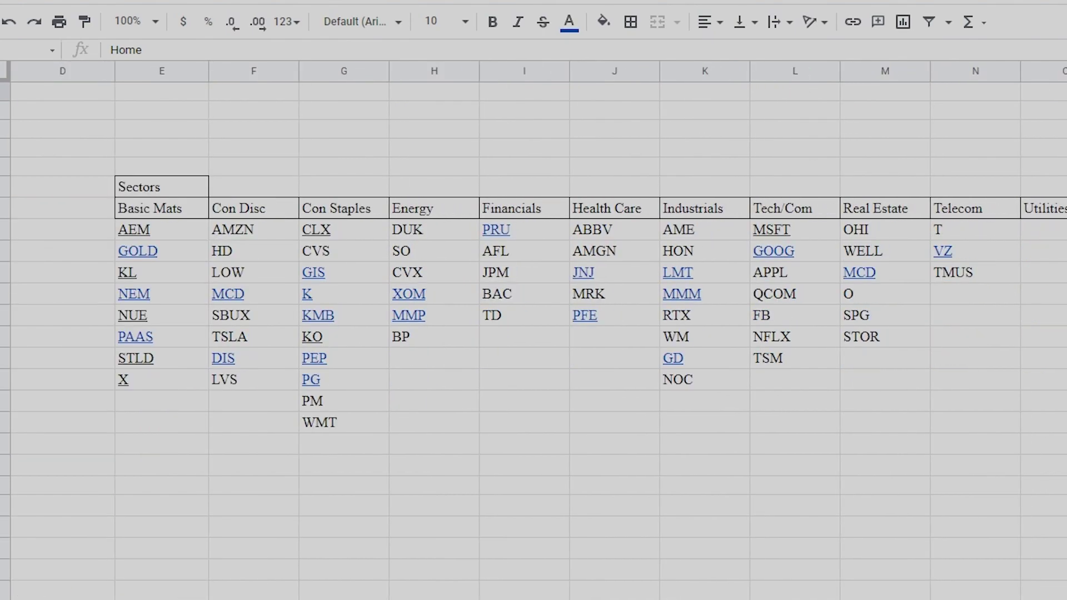
pyautogui.hscroll(-5, 512, 369)
pyautogui.click(532, 303)
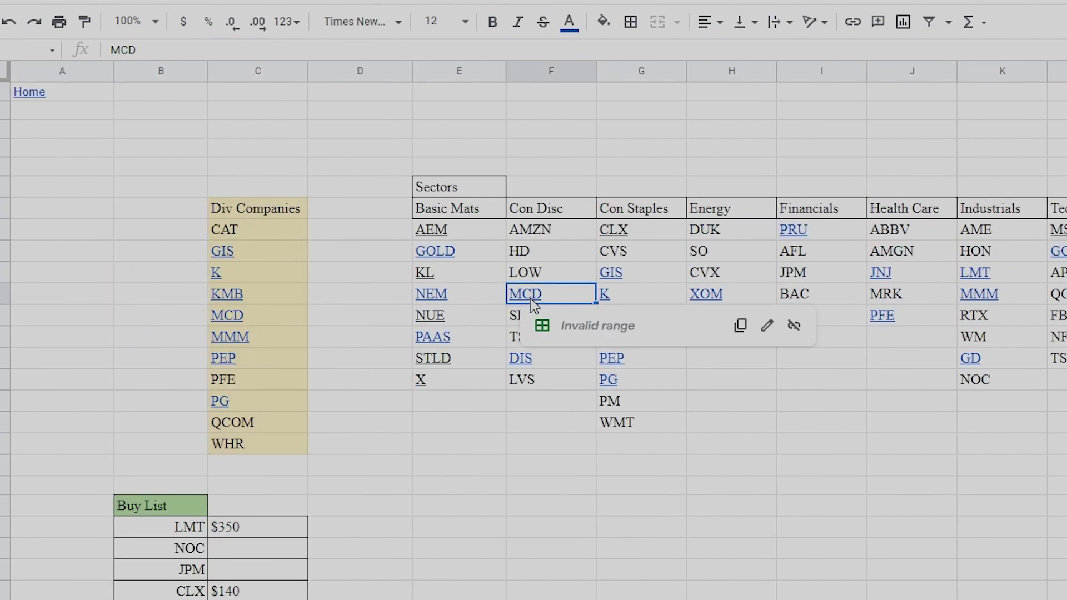
pyautogui.click(539, 354)
pyautogui.click(453, 340)
pyautogui.click(448, 257)
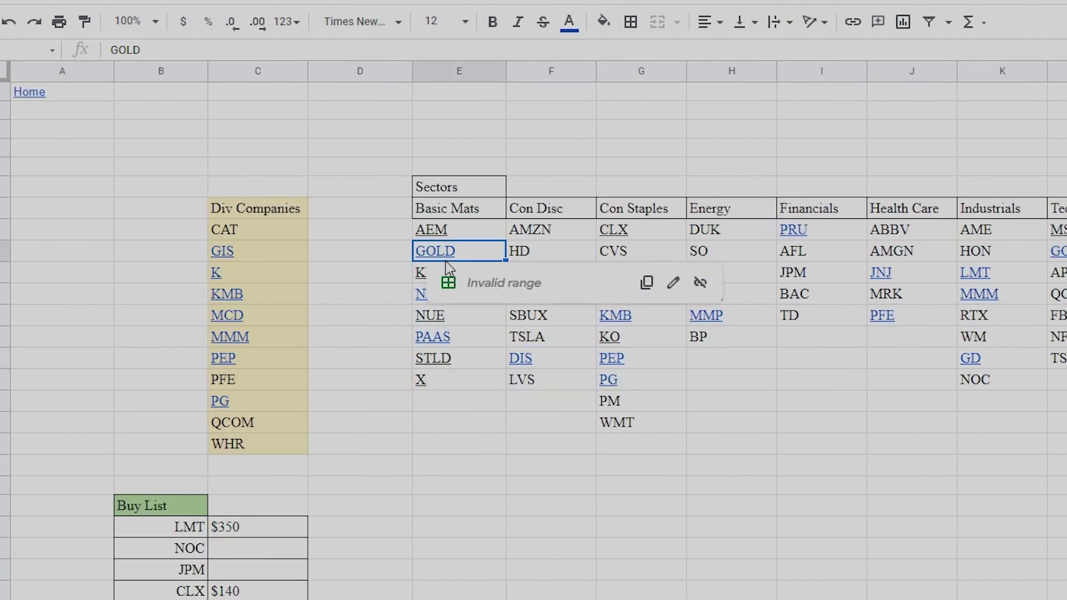
pyautogui.click(880, 278)
pyautogui.click(854, 405)
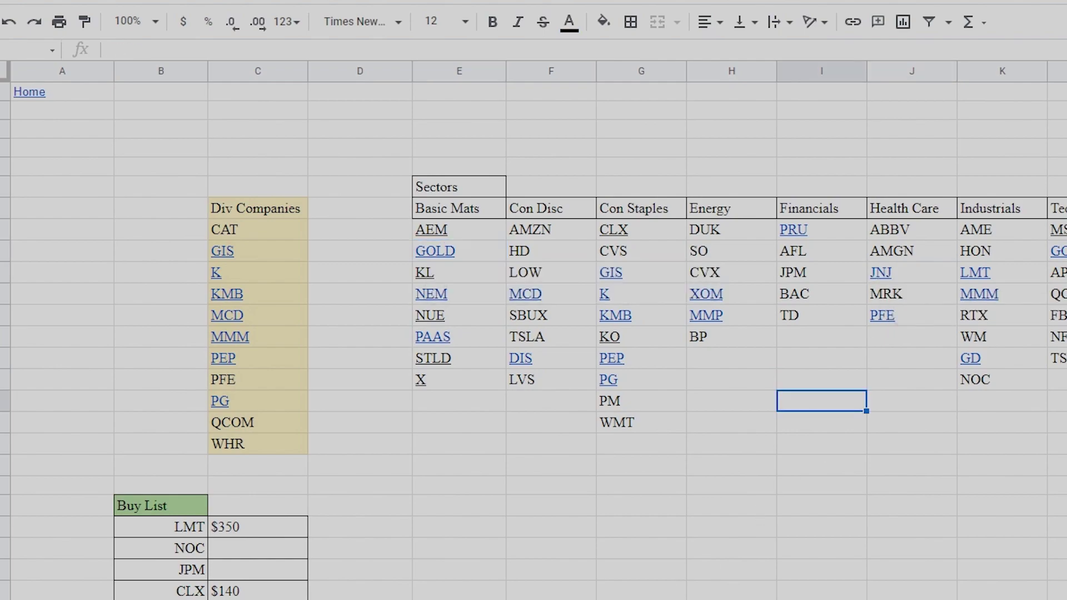
# Move to the next sheet and scroll up to the FL analysis table.
pyautogui.hotkey('ctrl', 'pagedown')
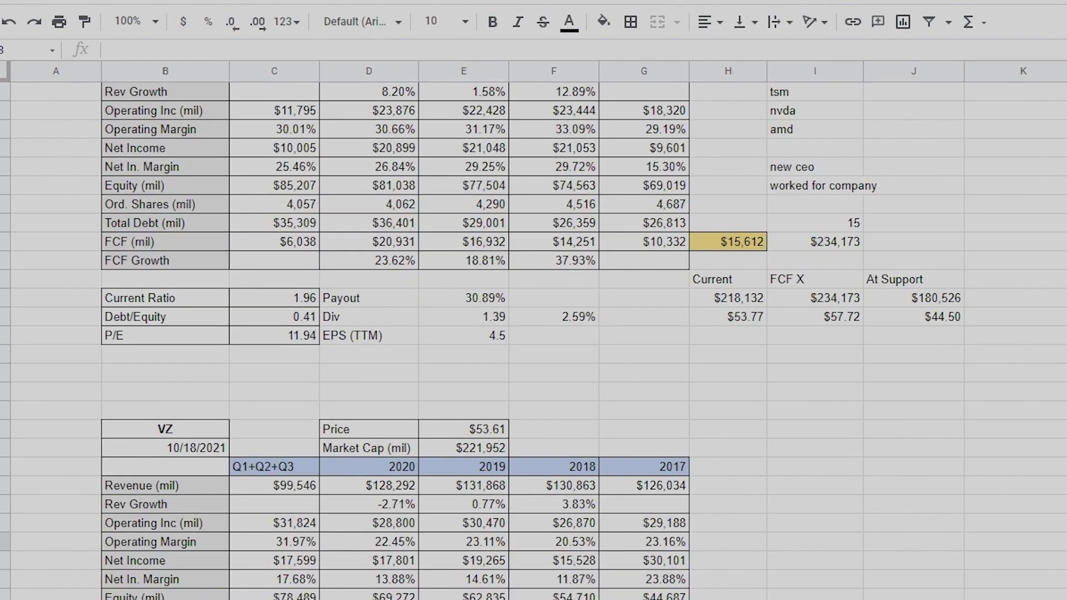
pyautogui.scroll(8, 389, 424)
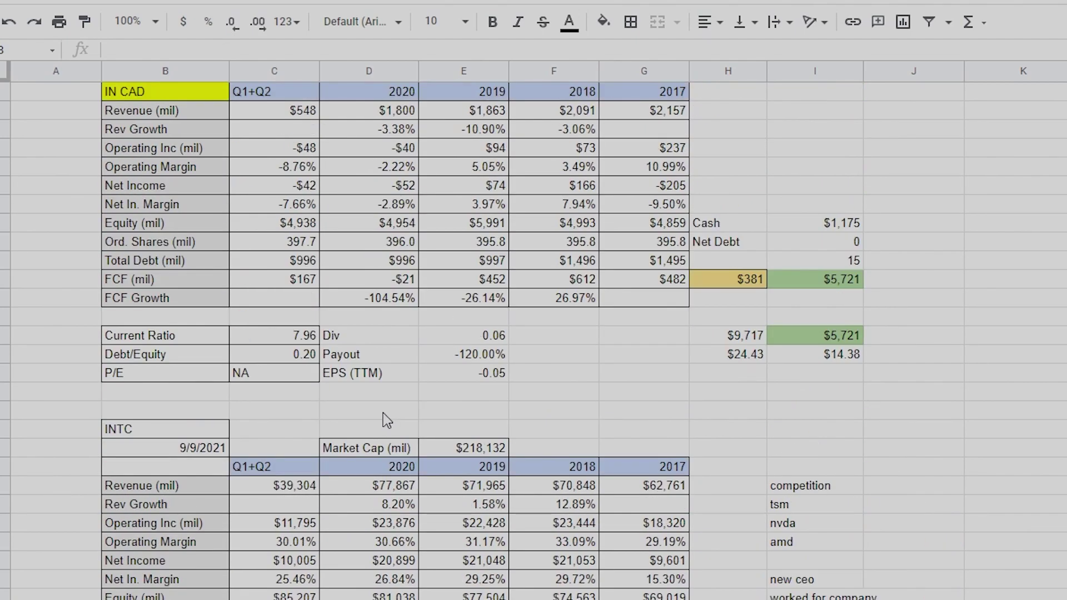
pyautogui.scroll(4, 388, 420)
pyautogui.scroll(10, 385, 416)
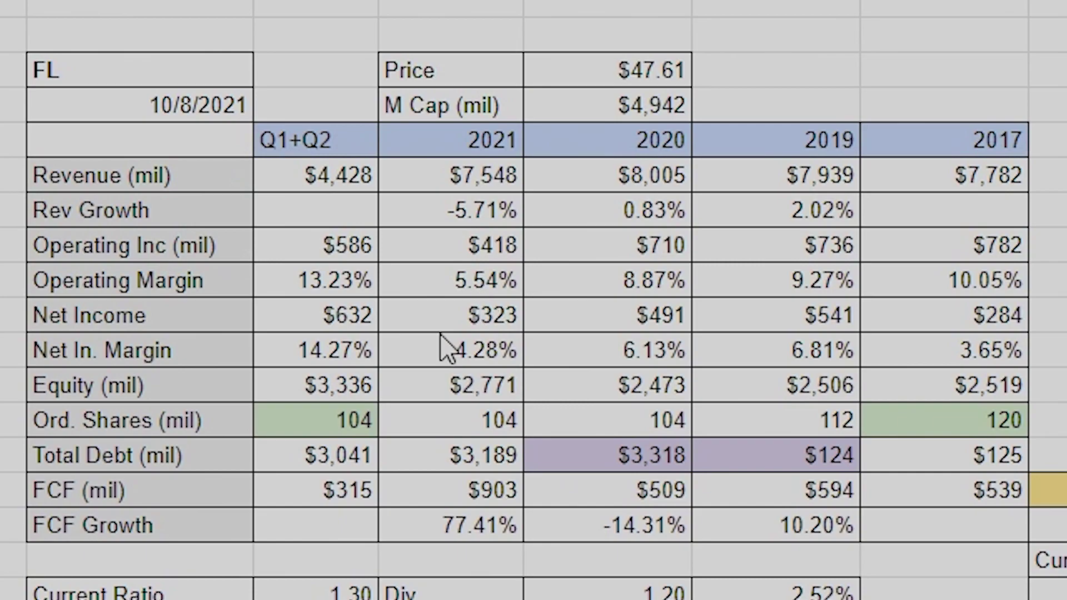
pyautogui.click(110, 67)
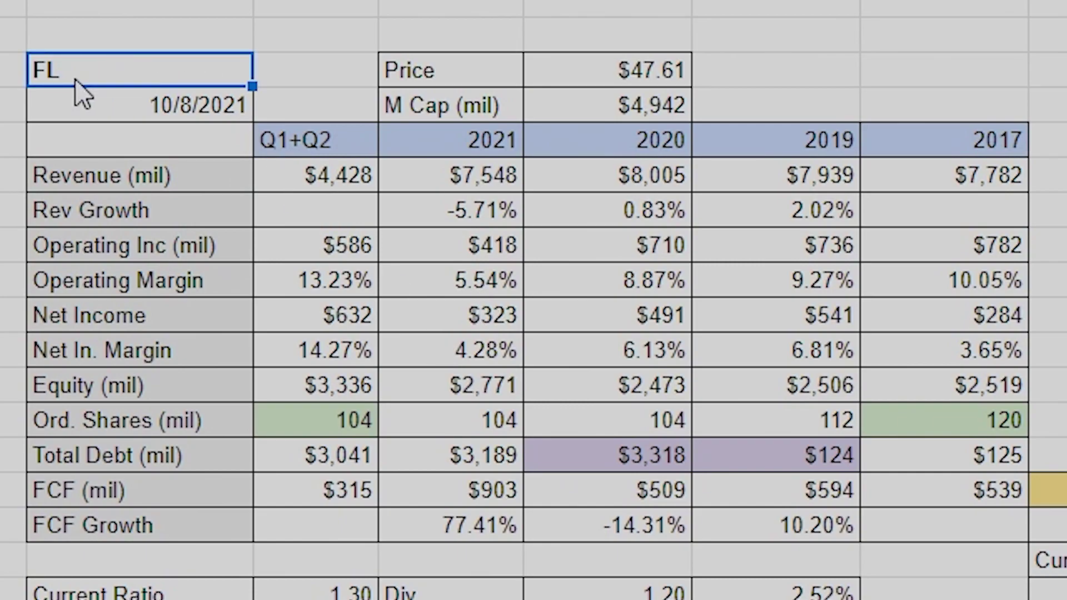
pyautogui.doubleClick(104, 71)
pyautogui.press('Return')
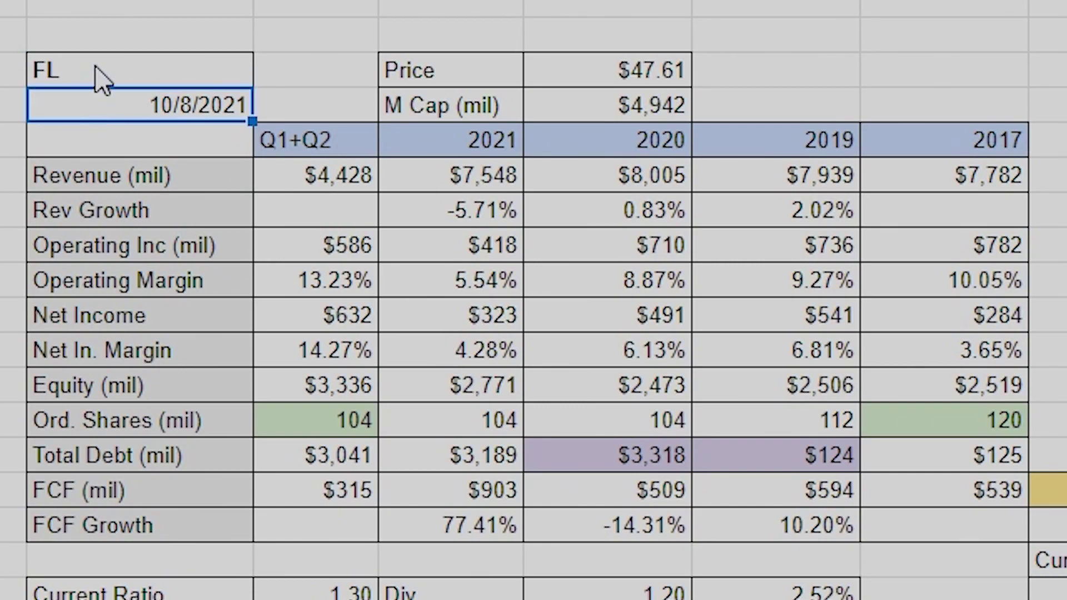
pyautogui.click(95, 67)
pyautogui.click(196, 108)
pyautogui.doubleClick(207, 101)
pyautogui.click(170, 102)
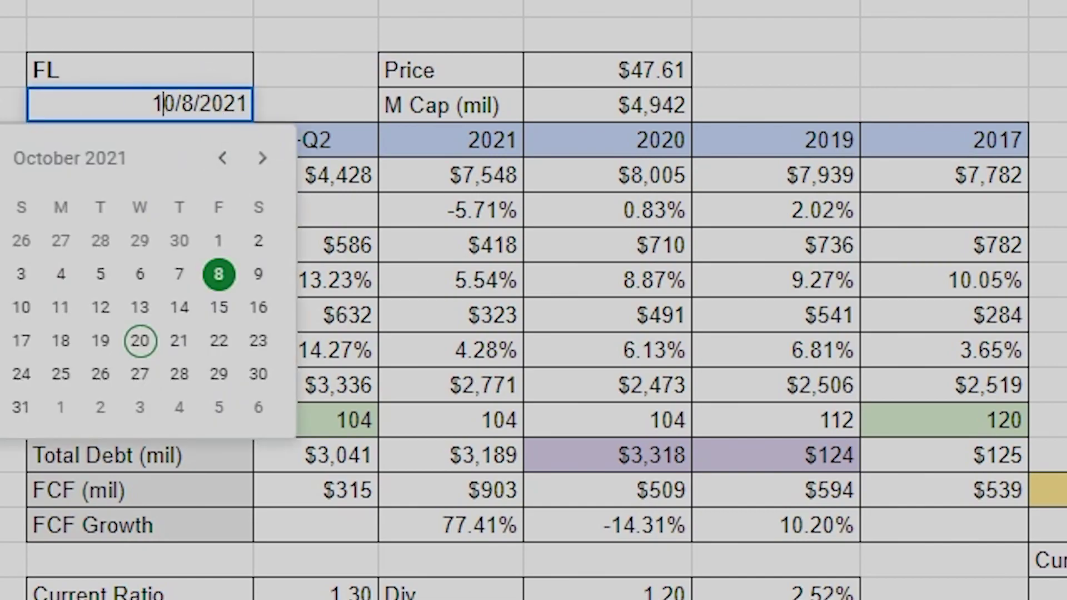
pyautogui.press('Return')
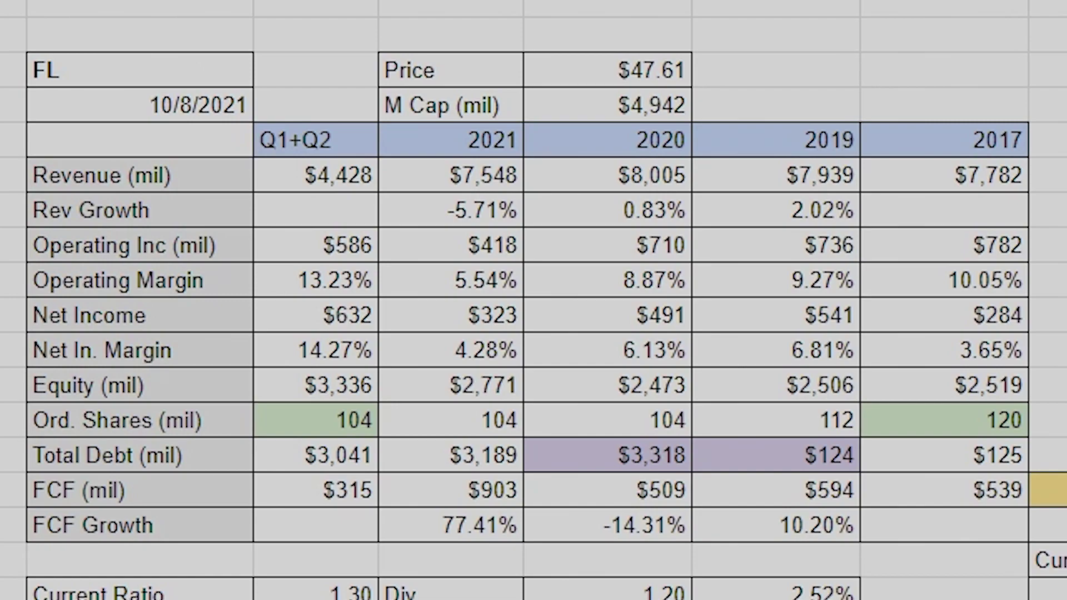
pyautogui.click(231, 25)
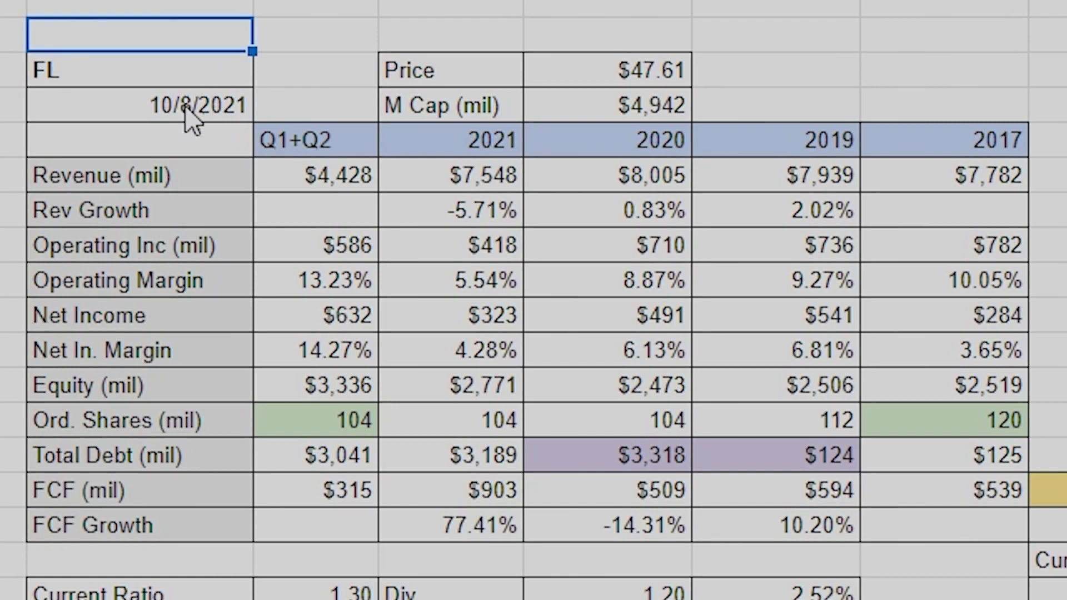
pyautogui.click(183, 130)
pyautogui.click(245, 111)
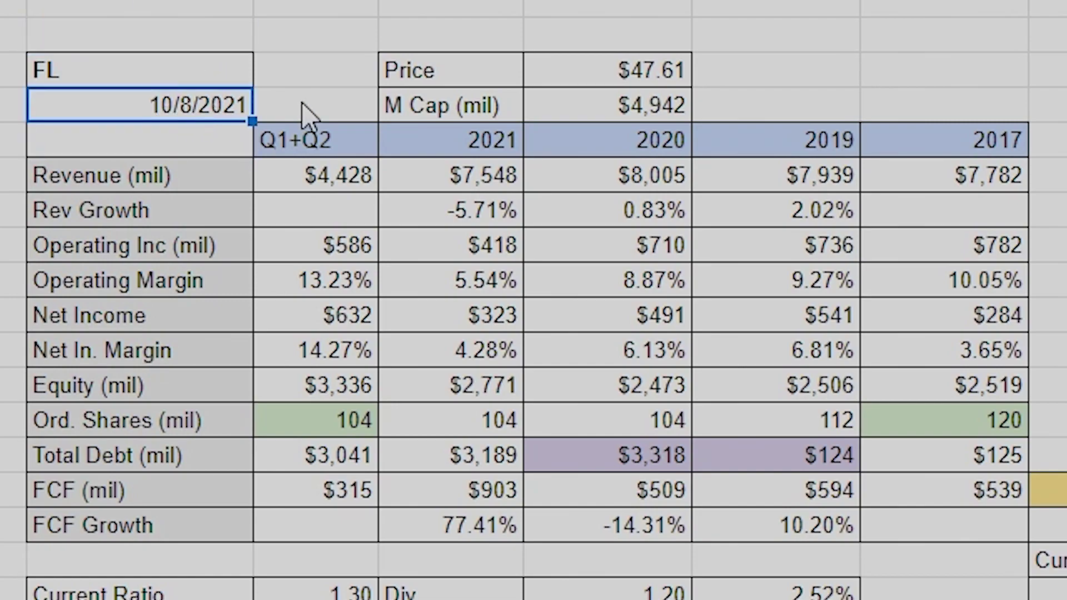
pyautogui.click(608, 84)
pyautogui.doubleClick(597, 84)
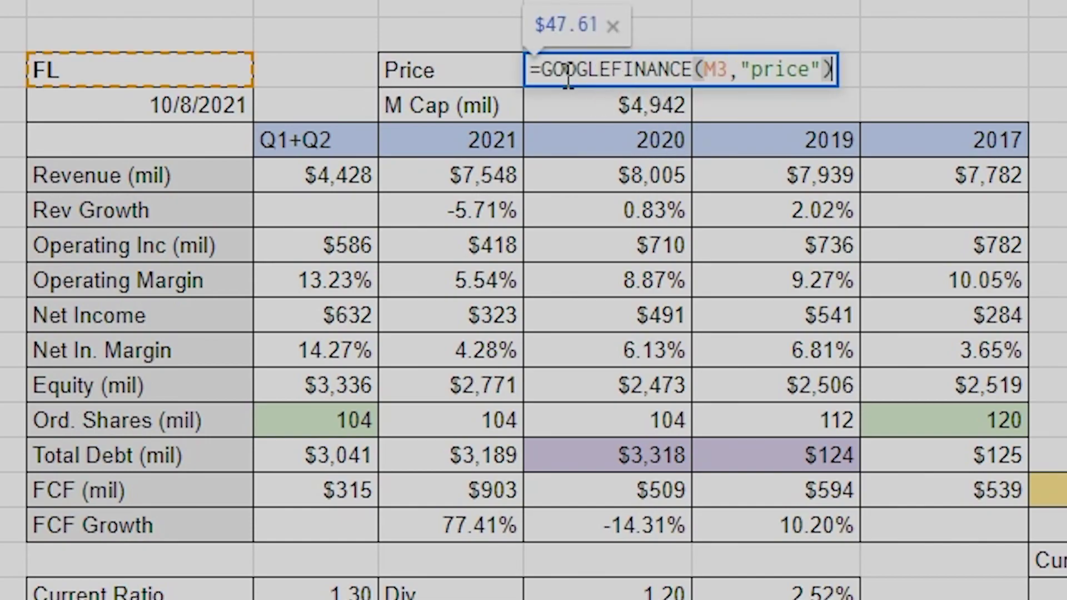
# Replace FL's Price with =GOOGLEFINANCE(M3,"Price"), still returning $47.61.
pyautogui.click(727, 110)
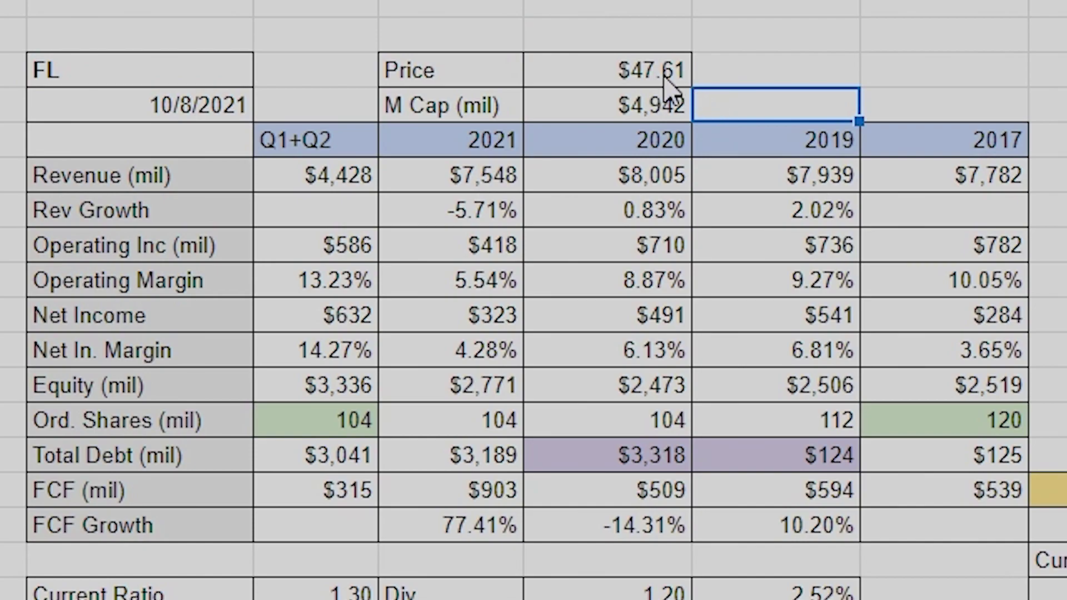
pyautogui.click(675, 84)
pyautogui.press('Delete')
pyautogui.doubleClick(667, 72)
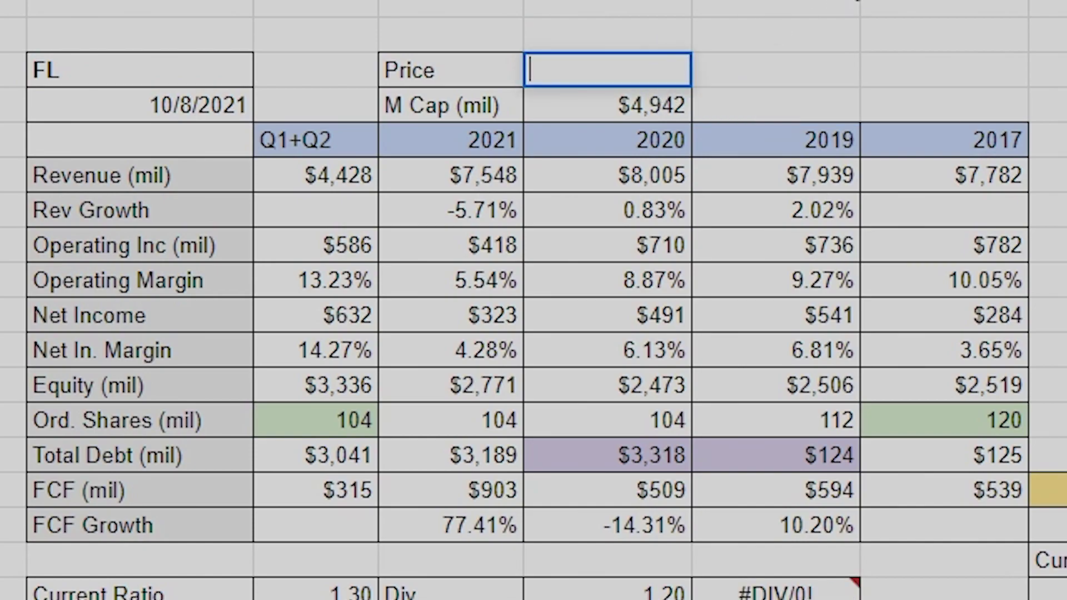
pyautogui.write('=go')
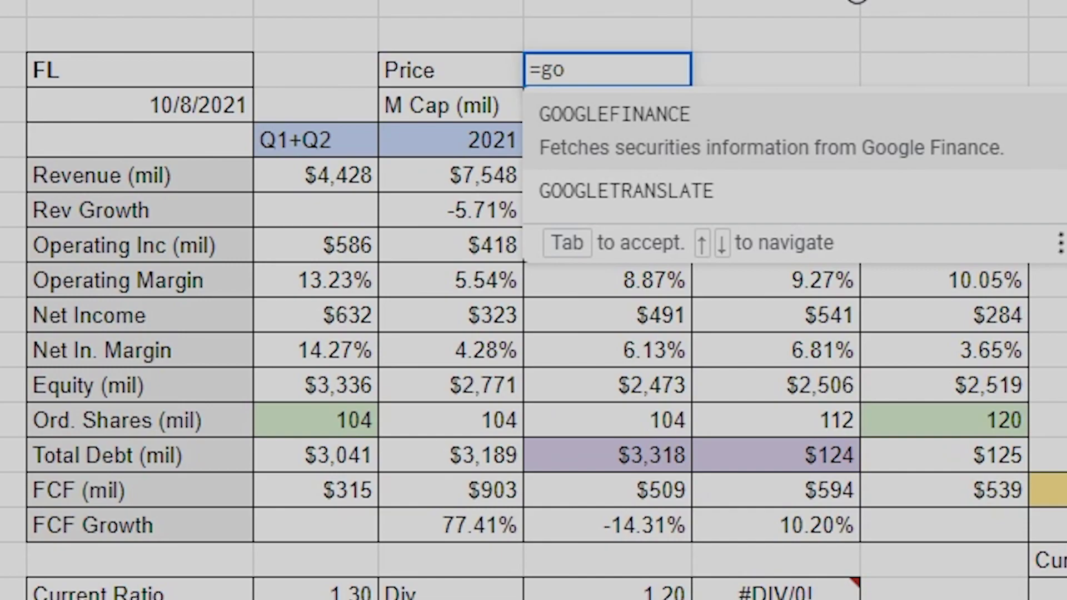
pyautogui.press('Tab')
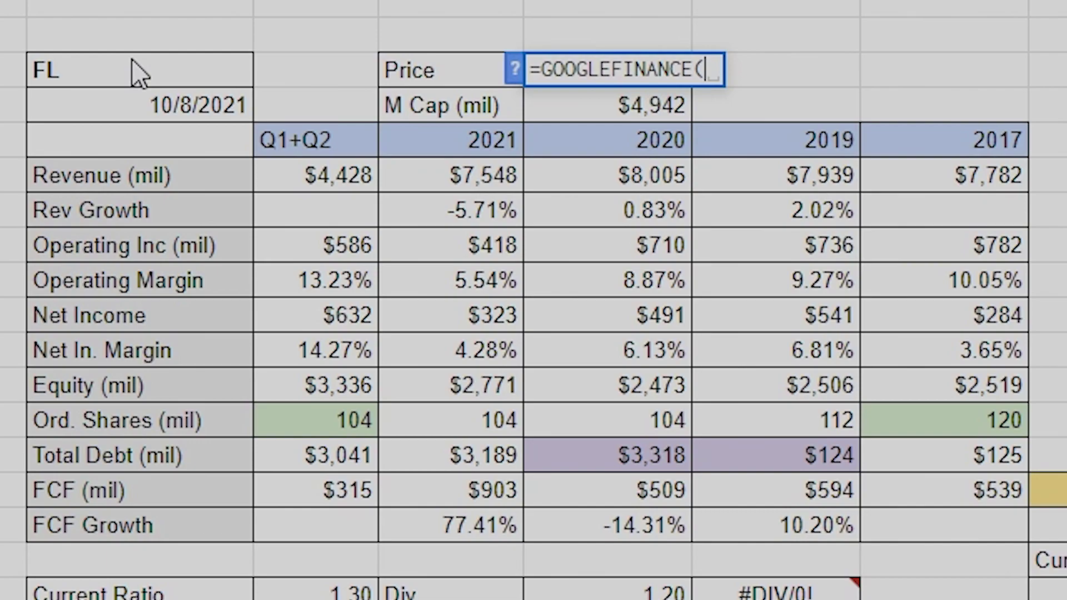
pyautogui.click(139, 72)
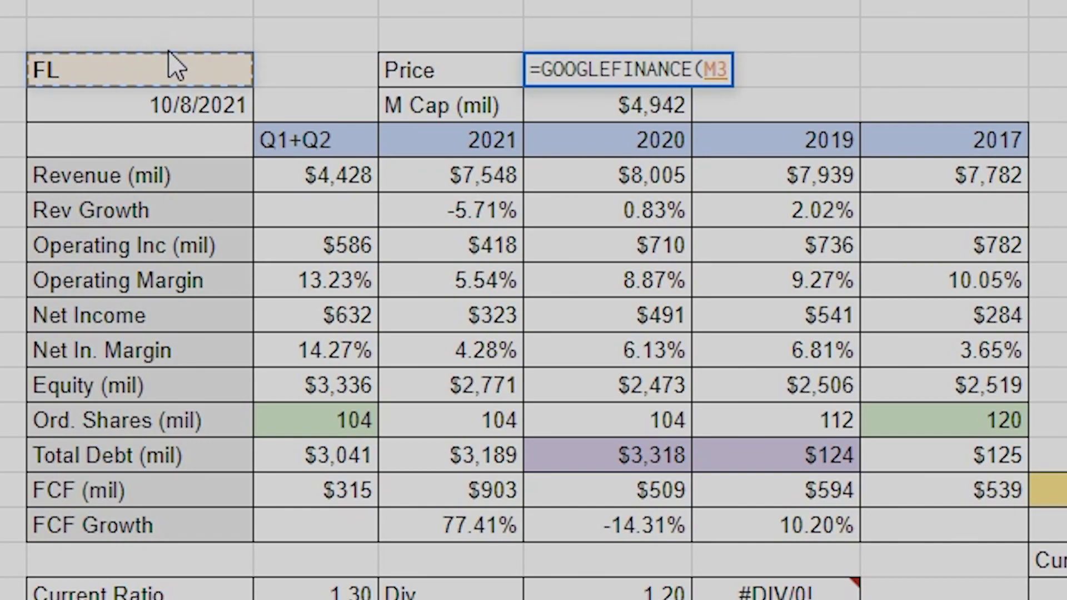
pyautogui.write(',')
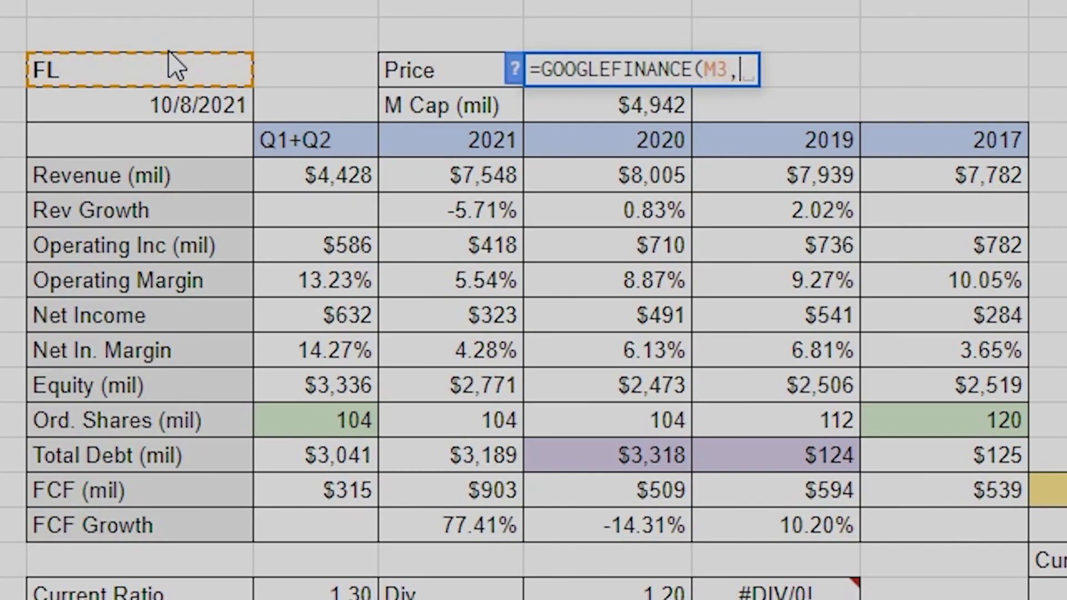
pyautogui.write('"Price')
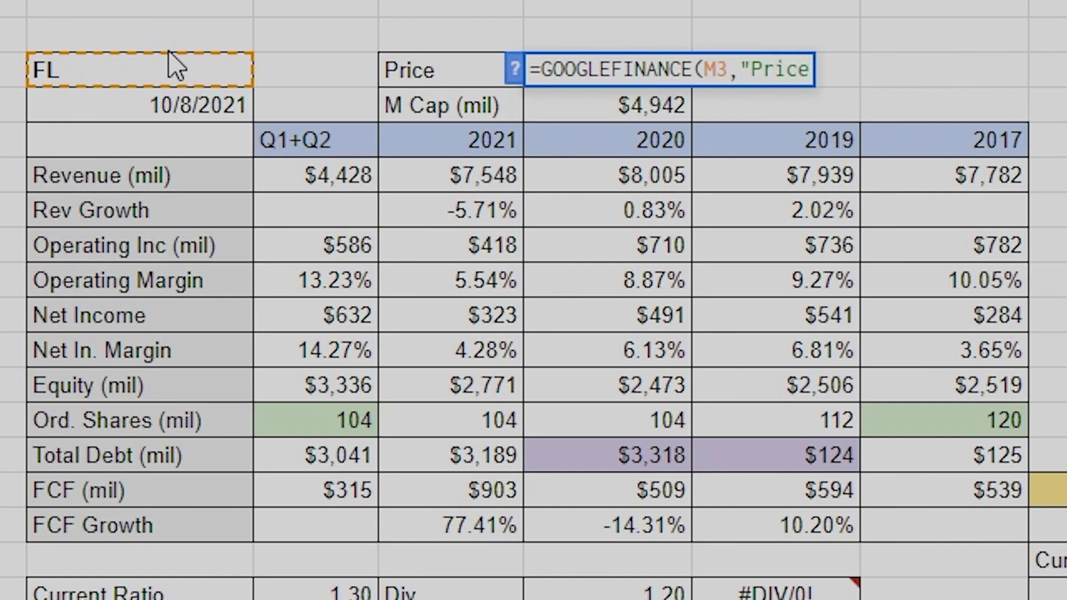
pyautogui.write('")')
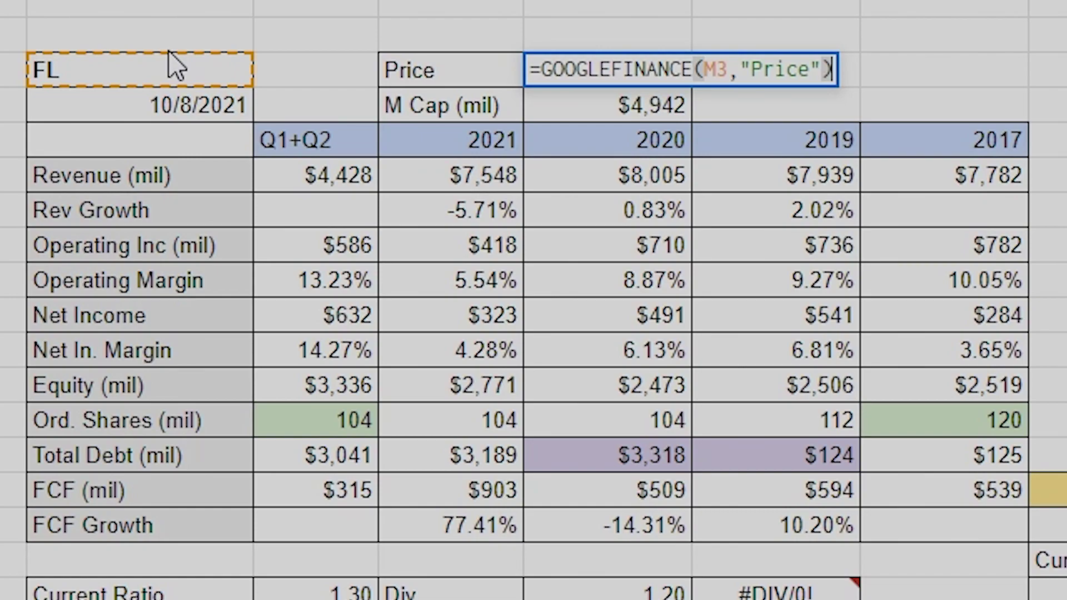
pyautogui.press('Return')
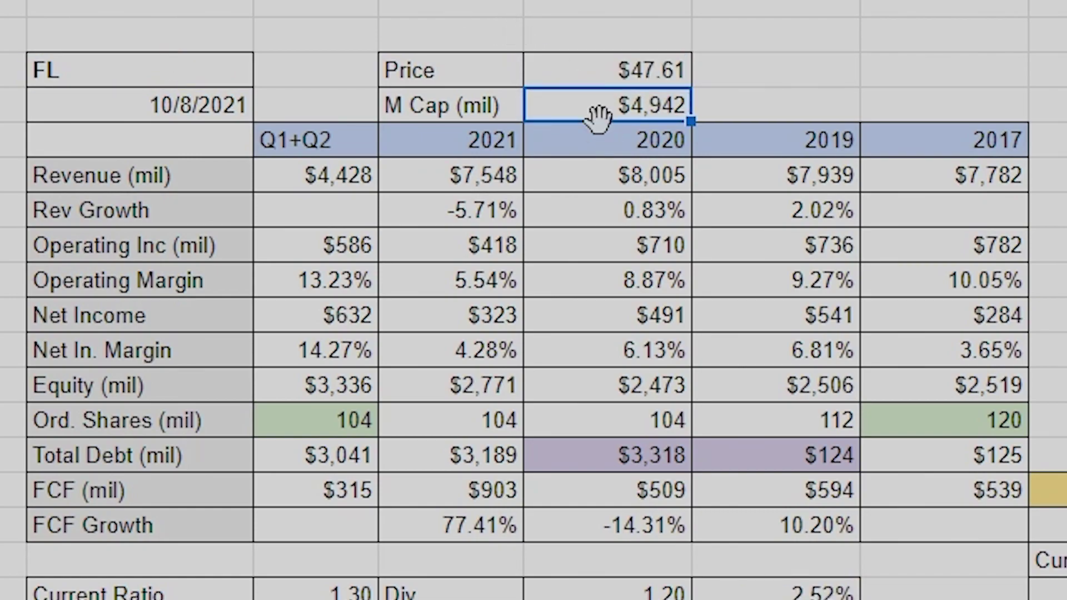
# Edit the marketcap attribute inside the M Cap formula =GOOGLEFINANCE(M3,"marketcap")/1000000.
pyautogui.doubleClick(608, 105)
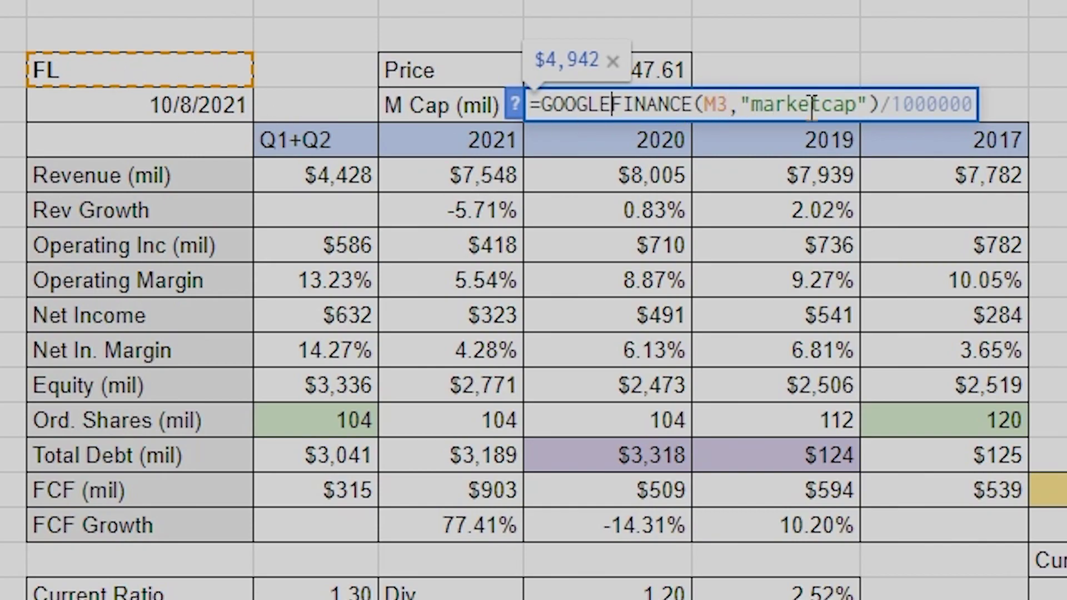
pyautogui.moveTo(789, 118); pyautogui.dragTo(850, 114)
pyautogui.click(851, 109)
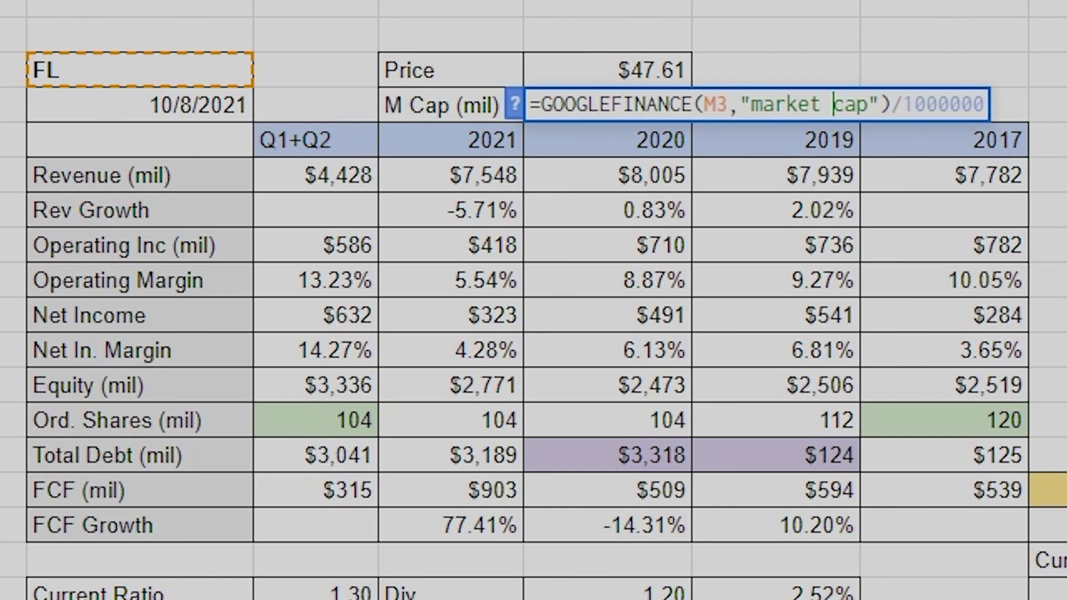
pyautogui.press('Return')
pyautogui.moveTo(650, 127)
# Fix the marketcap attribute name so M Cap shows $4,942 million again.
pyautogui.press('Return')
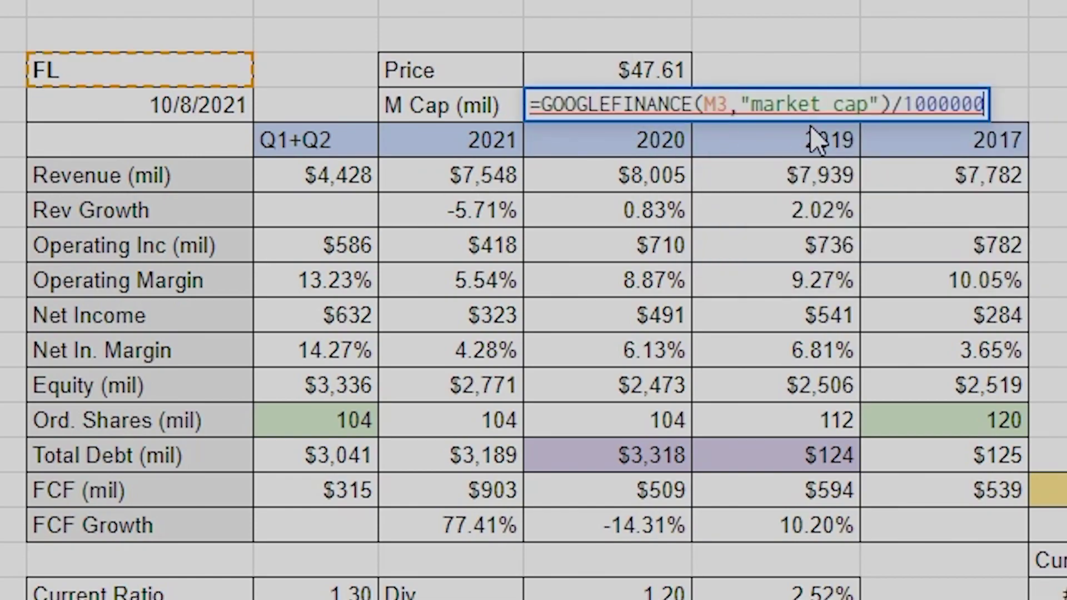
pyautogui.click(871, 104)
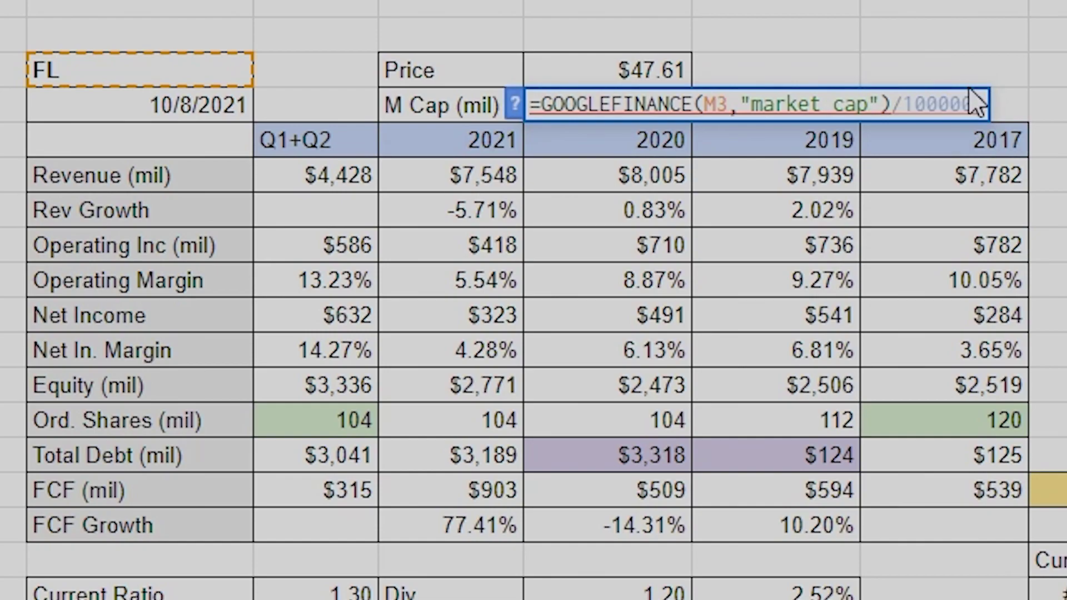
pyautogui.write('ita')
pyautogui.press('BackSpace')
pyautogui.press('BackSpace')
pyautogui.press('BackSpace')
pyautogui.press('Left')
pyautogui.press('Left')
pyautogui.press('Left')
pyautogui.press('BackSpace')
pyautogui.press('Return')
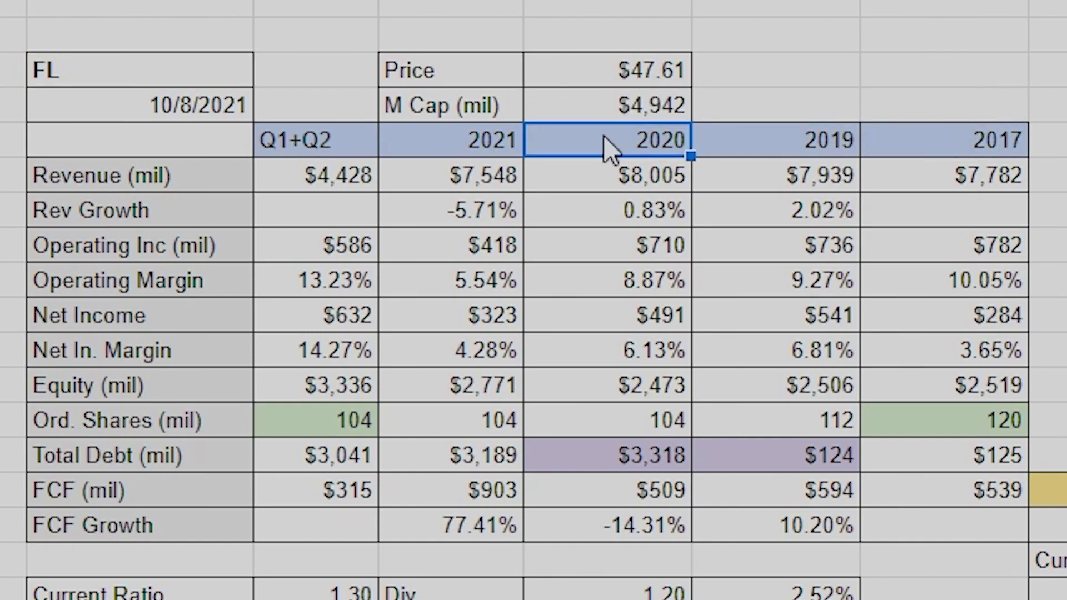
pyautogui.doubleClick(622, 114)
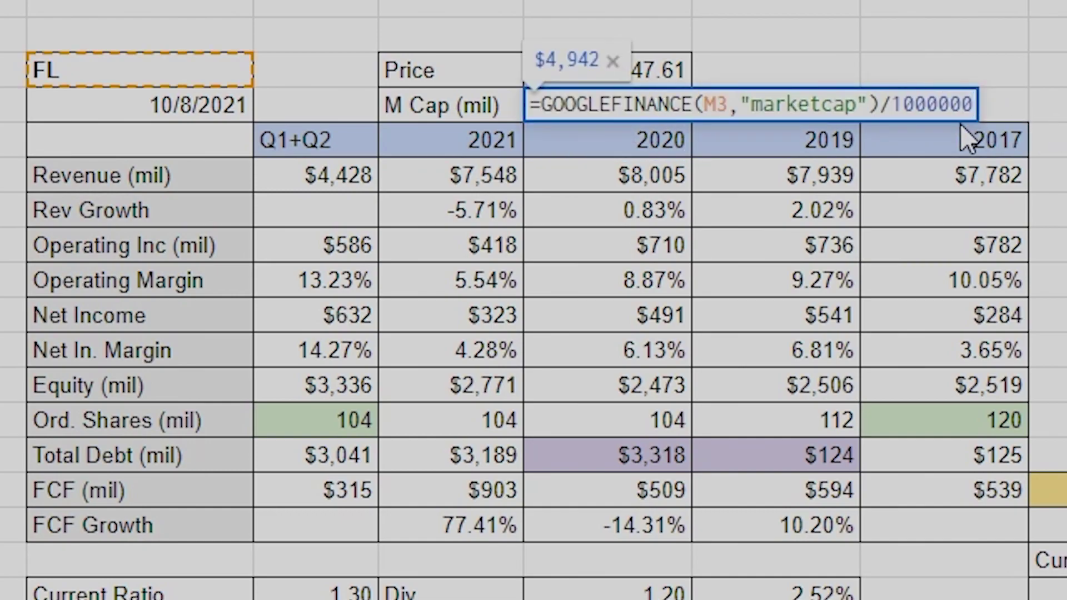
pyautogui.click(739, 47)
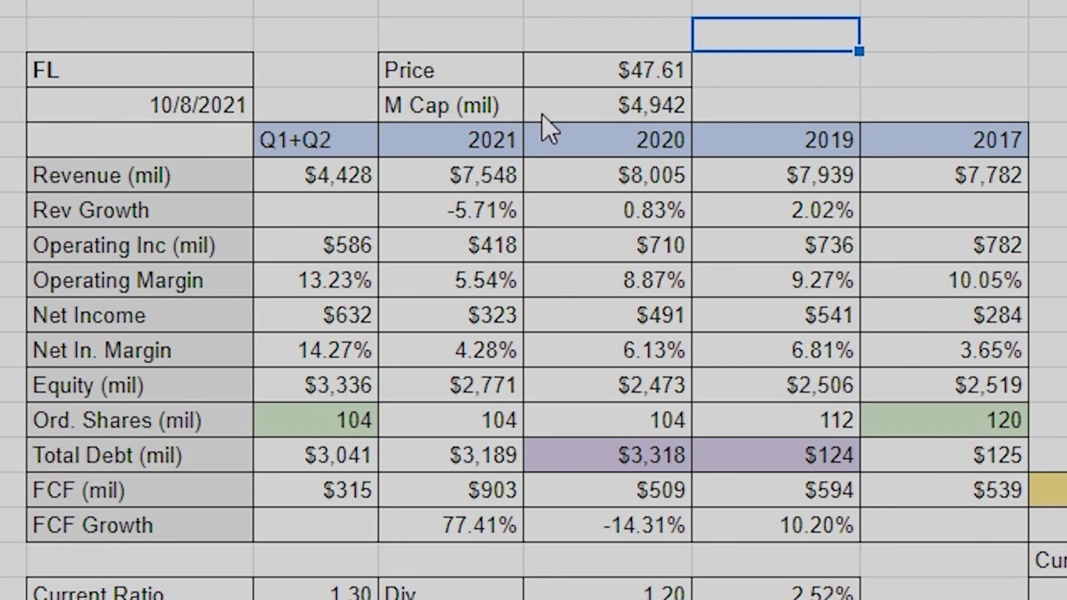
# Select and inspect FL's price, market cap, Revenue row and Total Debt values.
pyautogui.moveTo(612, 72); pyautogui.dragTo(628, 123)
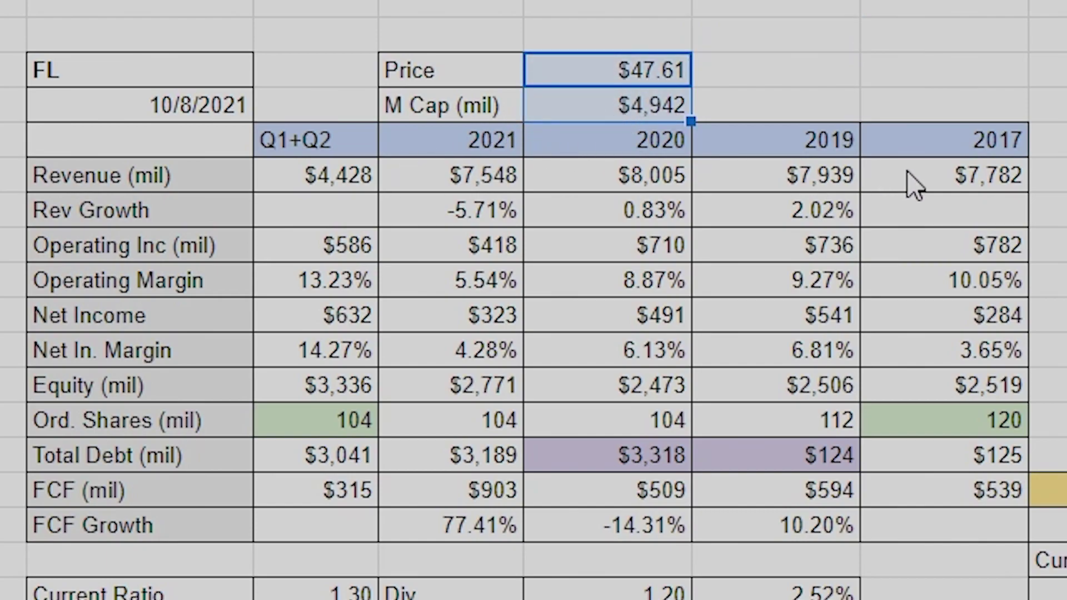
pyautogui.click(920, 210)
pyautogui.moveTo(945, 184); pyautogui.dragTo(323, 167)
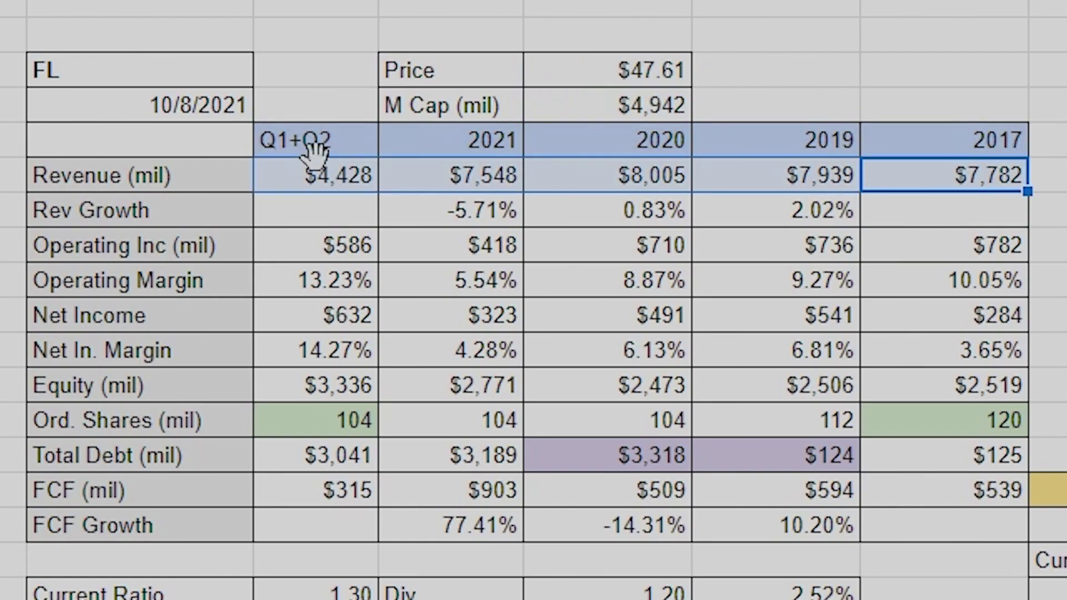
pyautogui.click(641, 465)
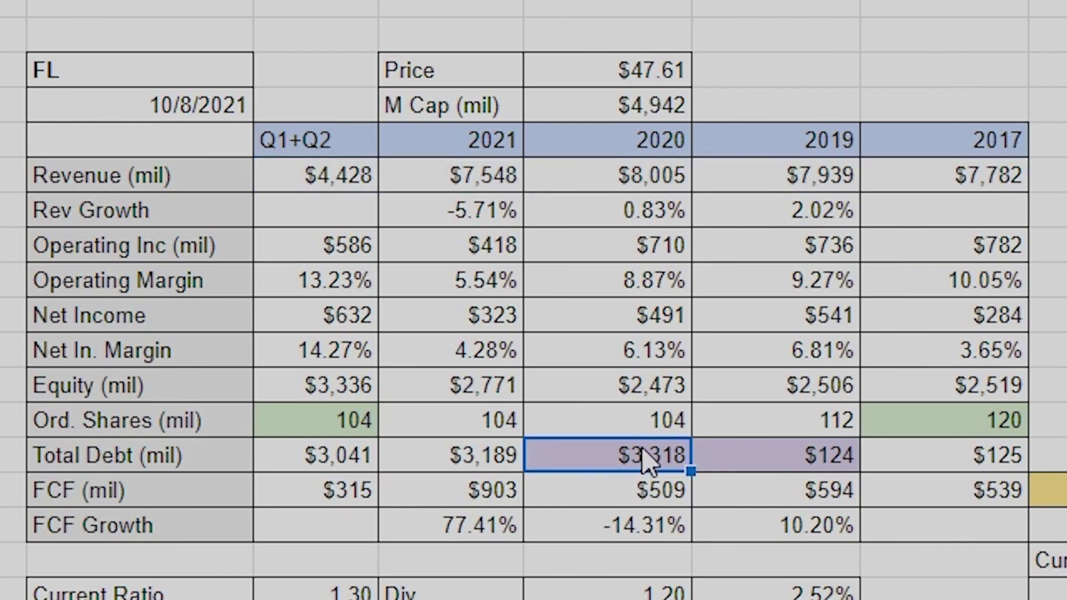
pyautogui.moveTo(555, 464); pyautogui.dragTo(369, 460)
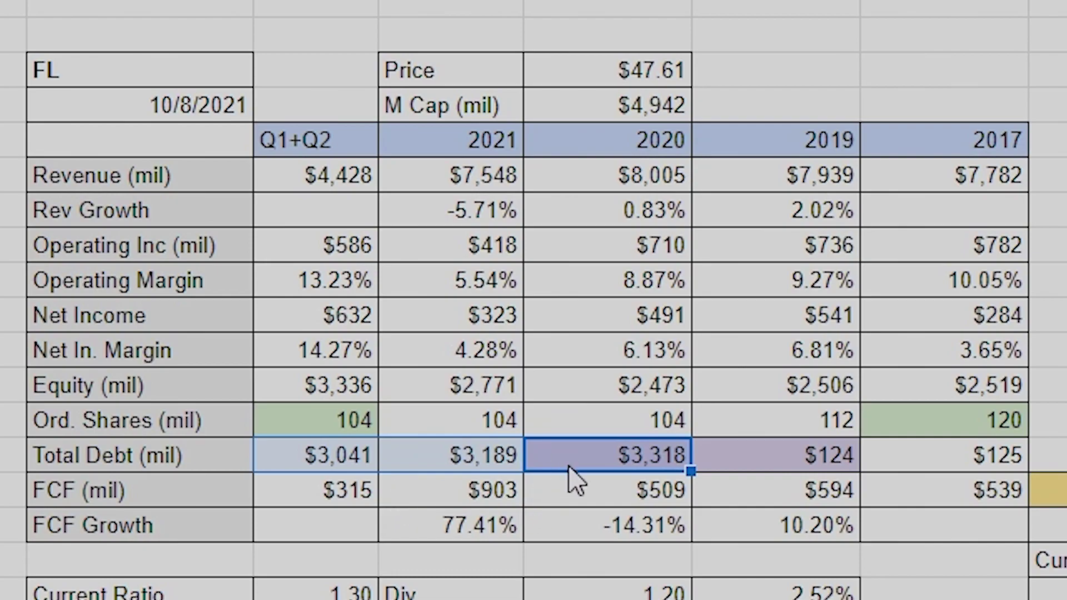
pyautogui.click(602, 465)
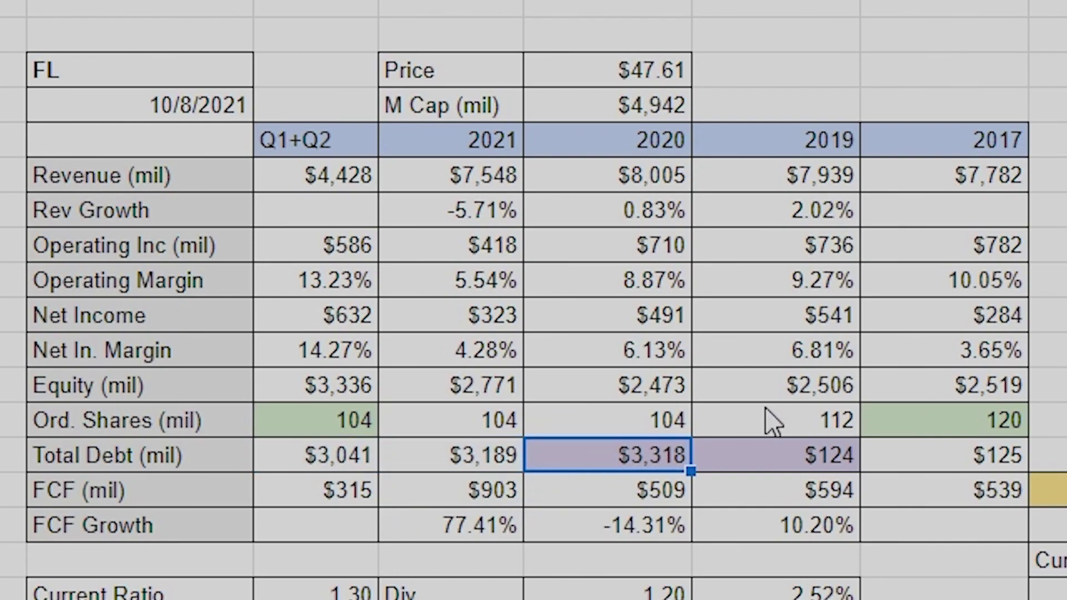
pyautogui.moveTo(590, 471)
pyautogui.mouseDown()
pyautogui.moveTo(481, 480)
pyautogui.moveTo(583, 465)
pyautogui.mouseUp()
# Clear the 2021 Total Debt value of $3,189 and scroll toward the FNKO table.
pyautogui.click(515, 476)
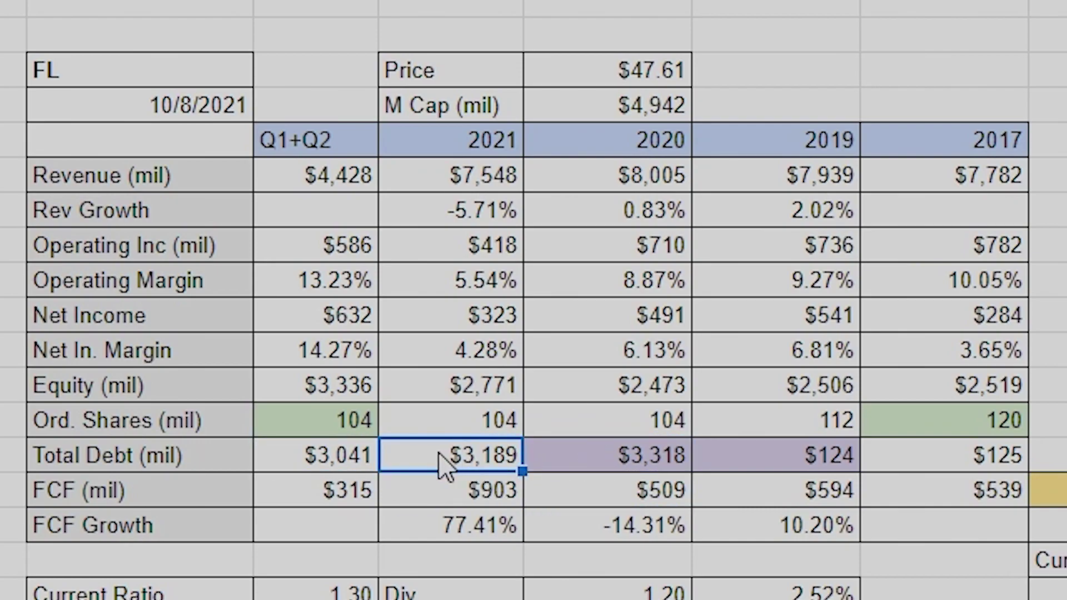
pyautogui.press('Delete')
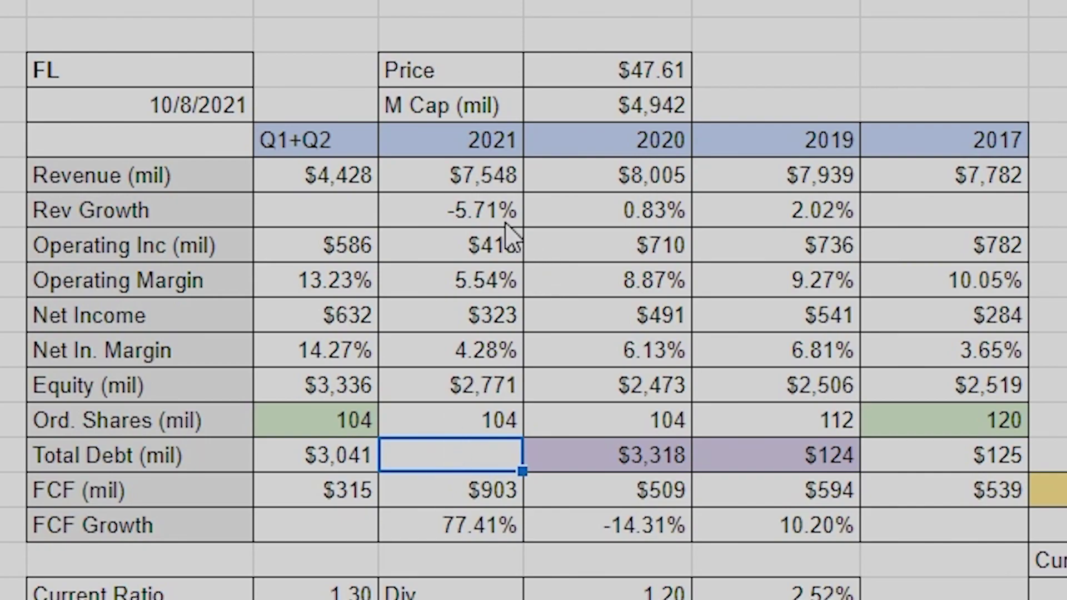
pyautogui.moveTo(309, 185); pyautogui.dragTo(742, 187)
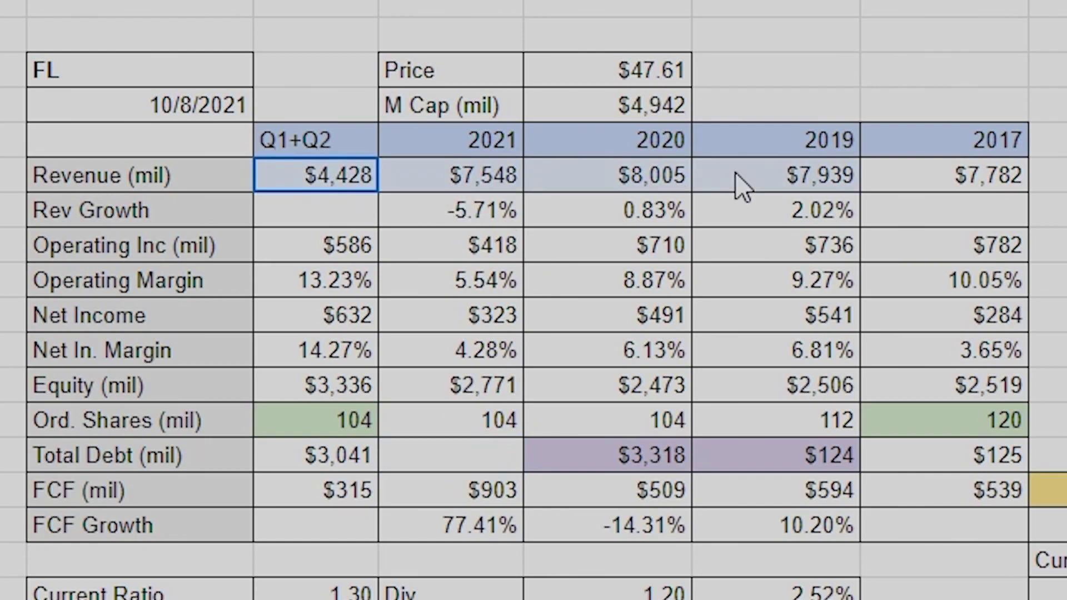
pyautogui.click(637, 454)
pyautogui.scroll(-10, 636, 467)
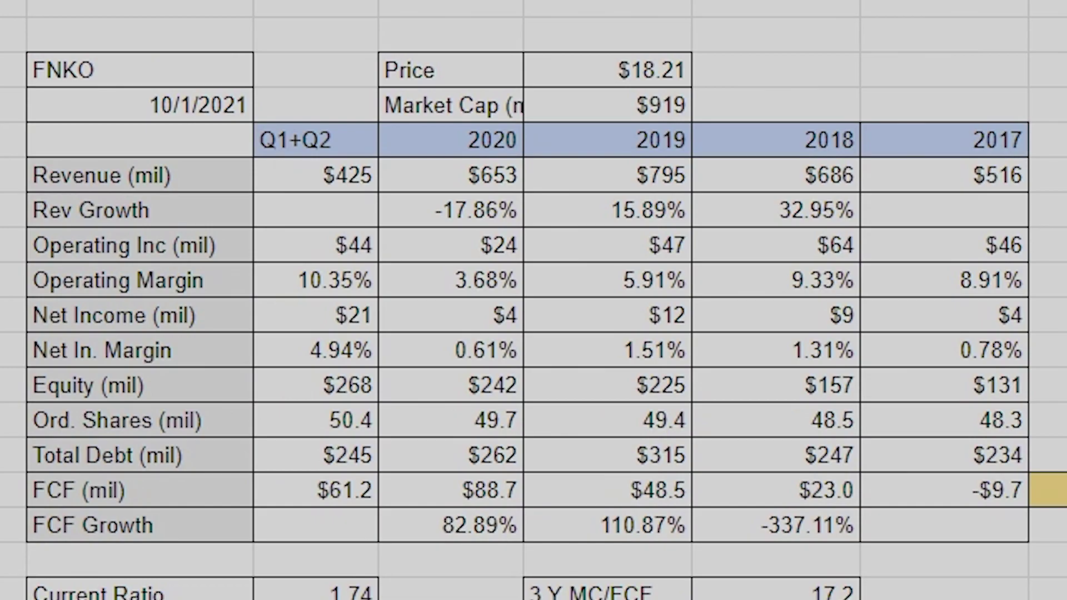
# Delete FL's 2021–2017 revenue figures as a trial.
pyautogui.scroll(-15, 533, 301)
pyautogui.scroll(15, 533, 300)
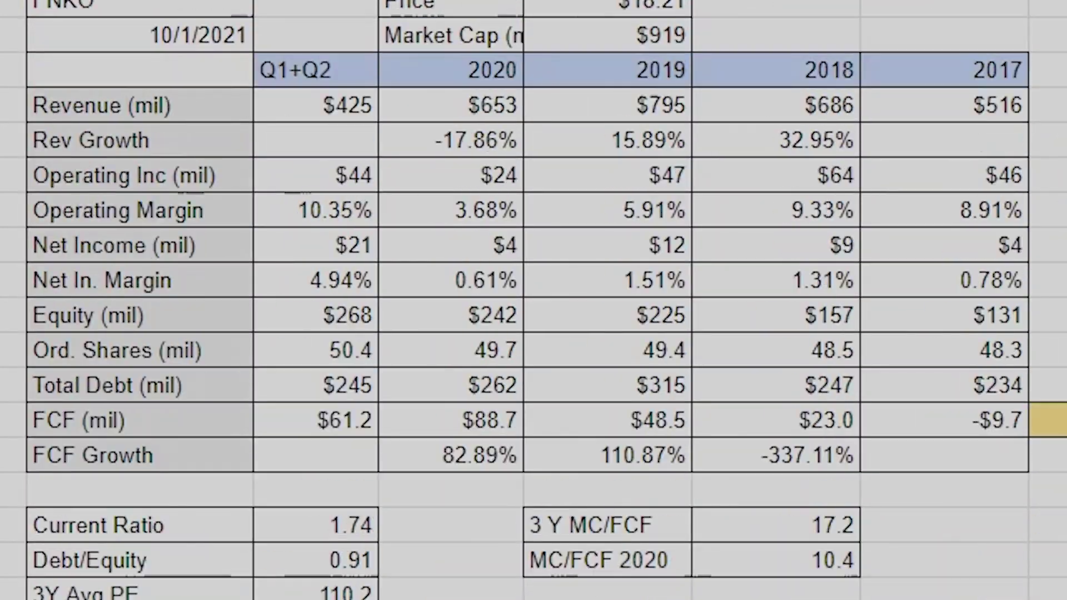
pyautogui.scroll(10, 722, 100)
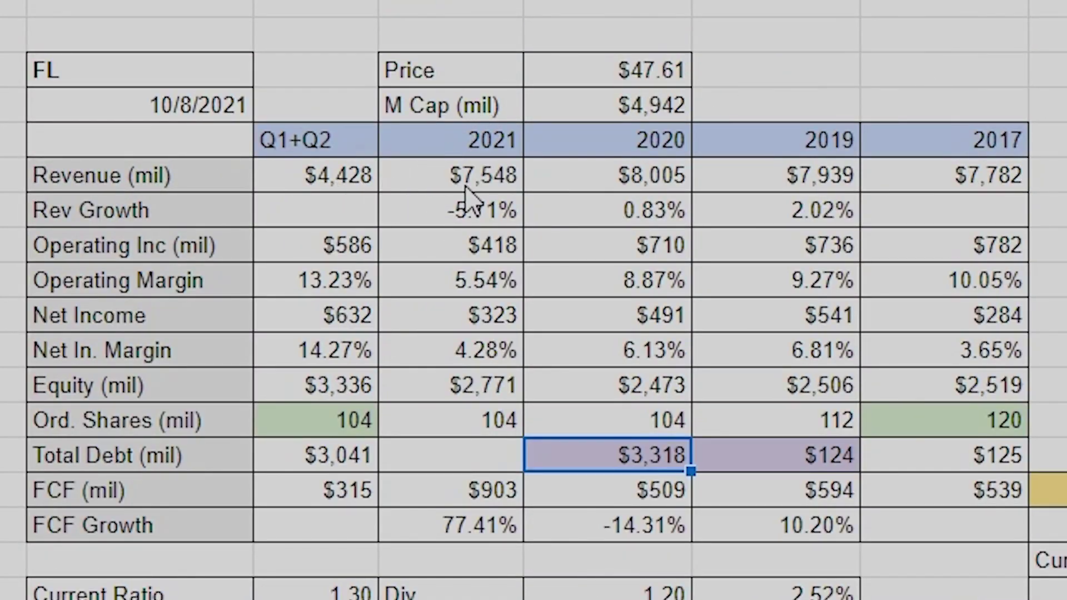
pyautogui.moveTo(459, 175); pyautogui.dragTo(962, 192)
pyautogui.press('Delete')
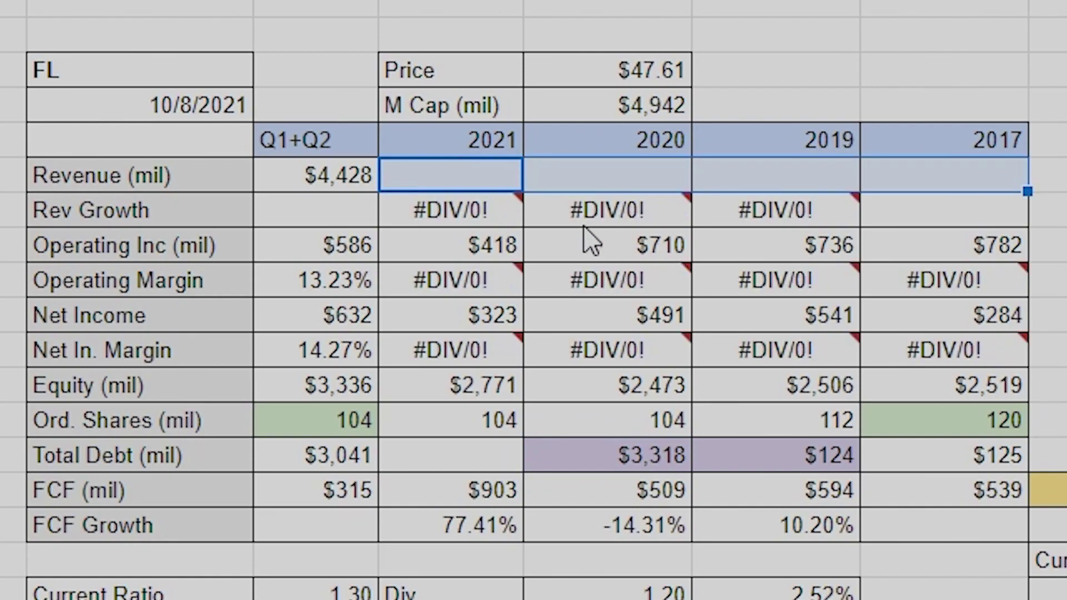
# Inspect the resulting Rev Growth and Net In. Margin errors, then undo the deletion.
pyautogui.click(439, 220)
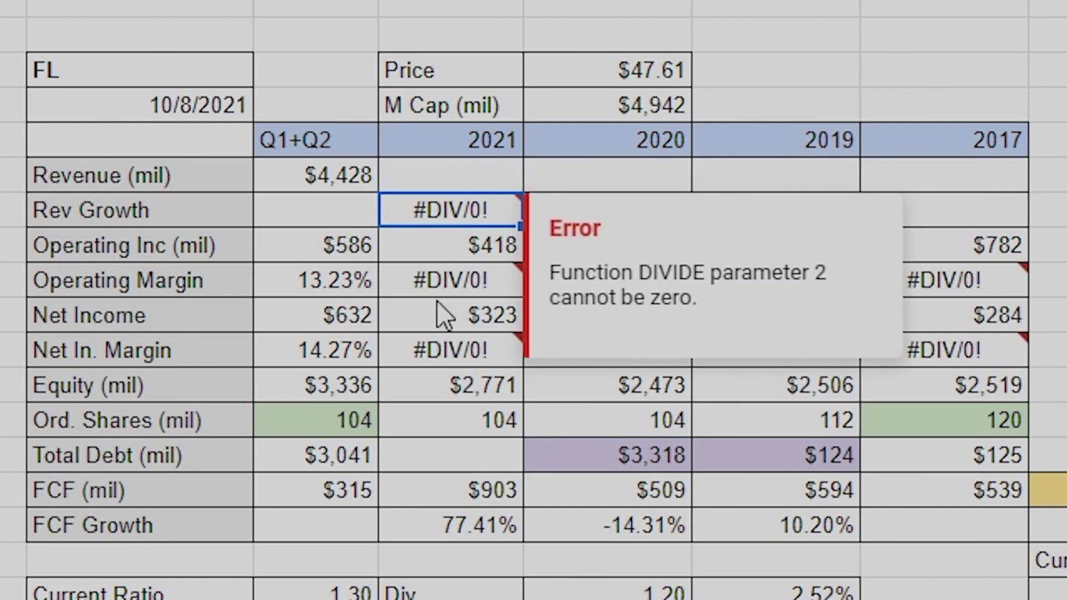
pyautogui.click(437, 305)
pyautogui.click(445, 359)
pyautogui.click(816, 214)
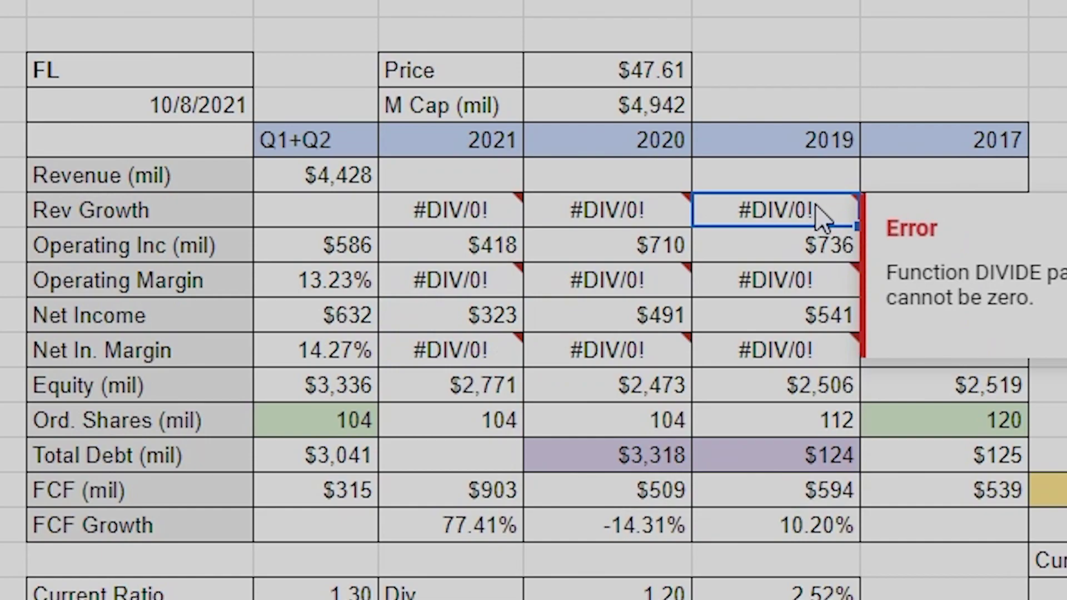
pyautogui.hotkey('ctrl', 'z')
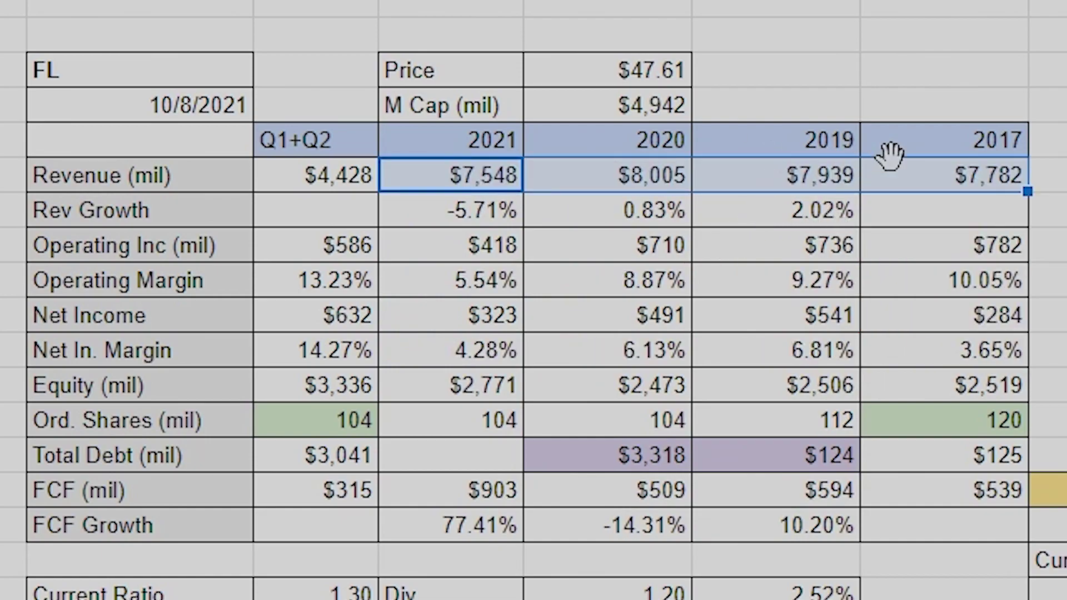
pyautogui.click(924, 179)
# Clear the existing 2019 Rev Growth formula.
pyautogui.doubleClick(801, 217)
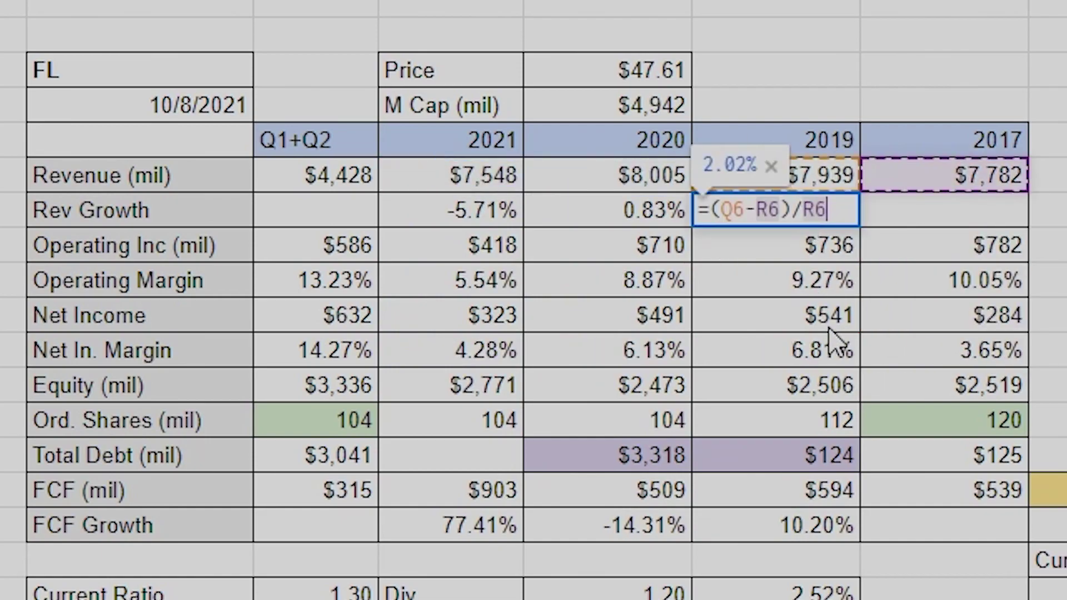
pyautogui.click(878, 221)
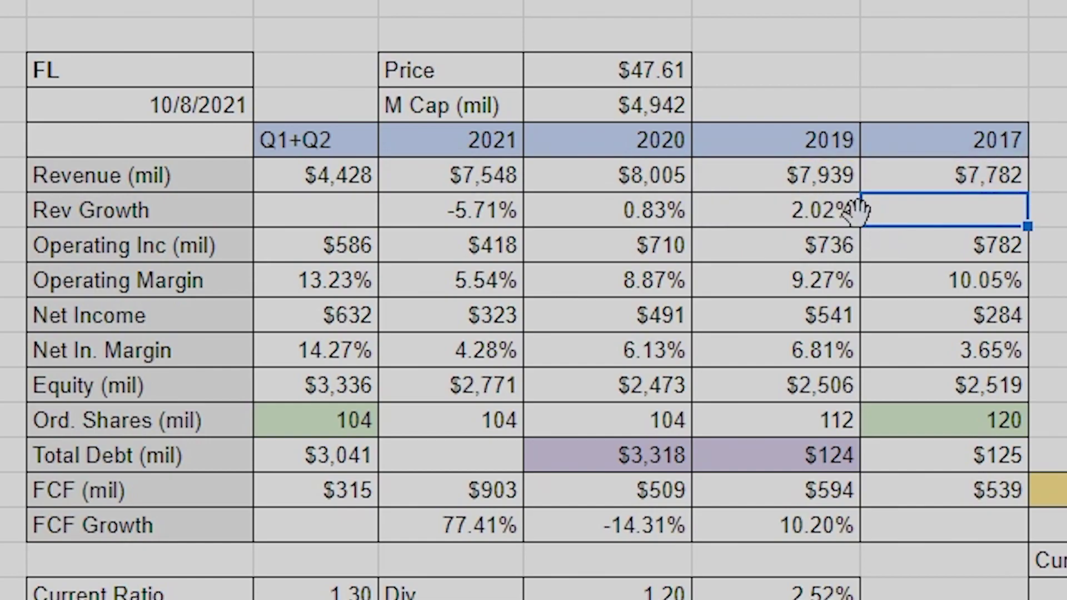
pyautogui.click(820, 220)
pyautogui.press('Delete')
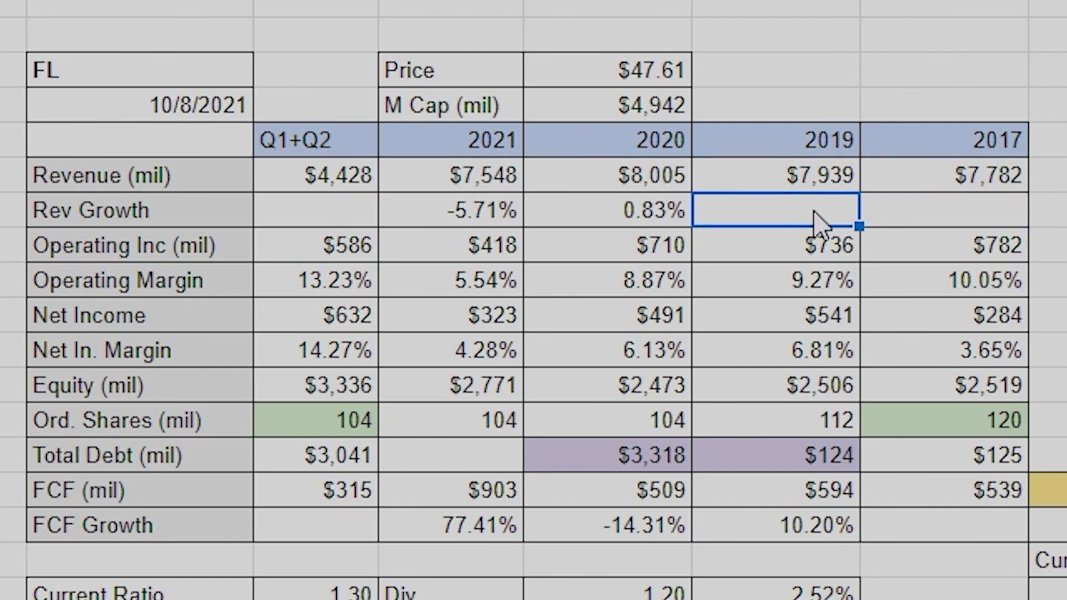
# Enter =(Q6-R6)/R6 in the 2019 Rev Growth cell, giving 2.02%.
pyautogui.write('=')
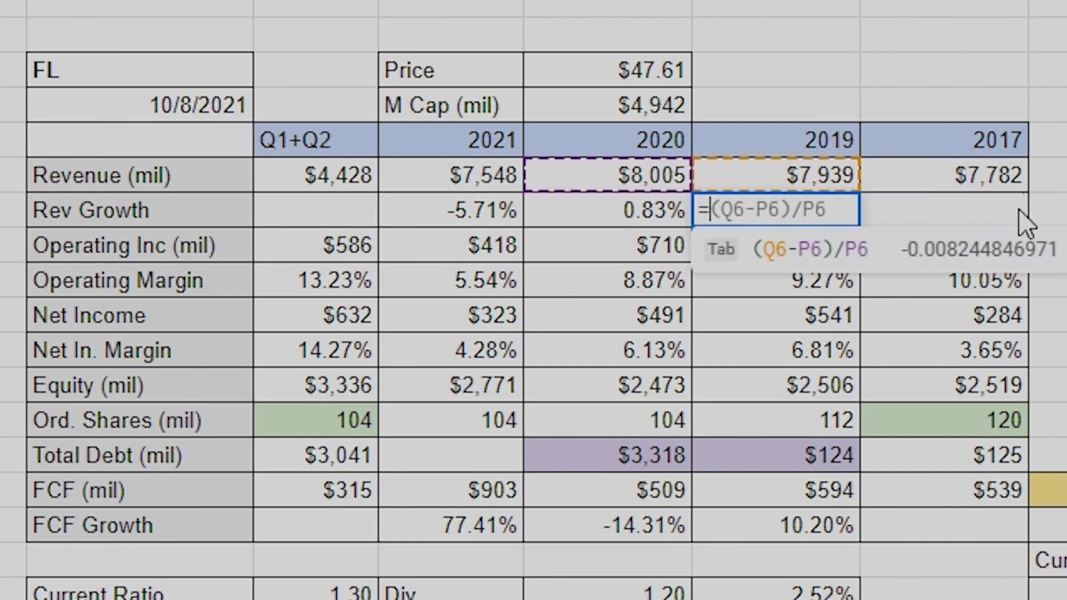
pyautogui.click(986, 175)
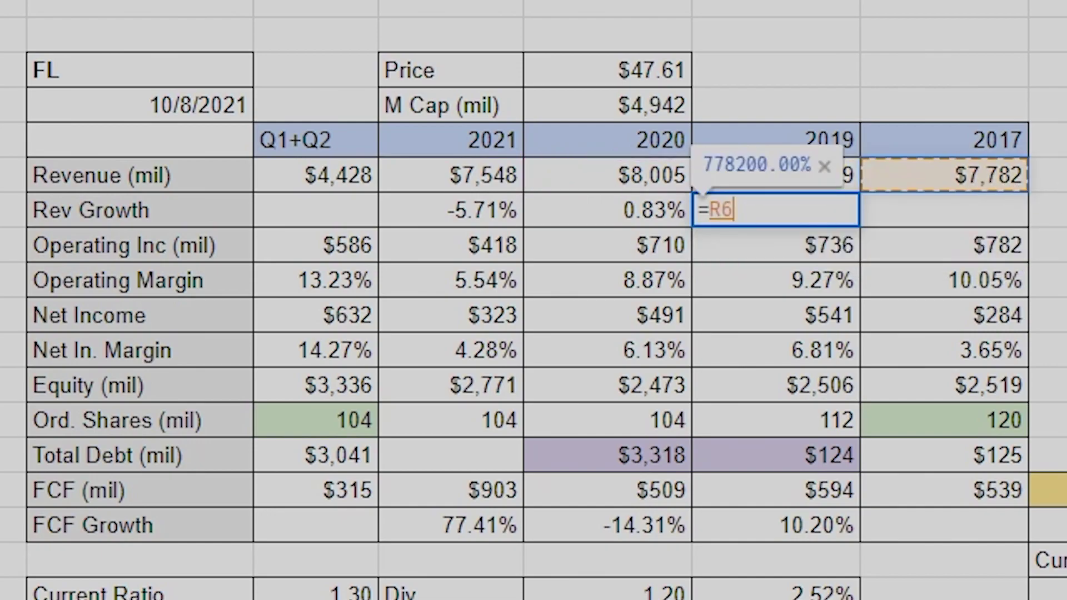
pyautogui.press('BackSpace')
pyautogui.press('BackSpace')
pyautogui.write('(')
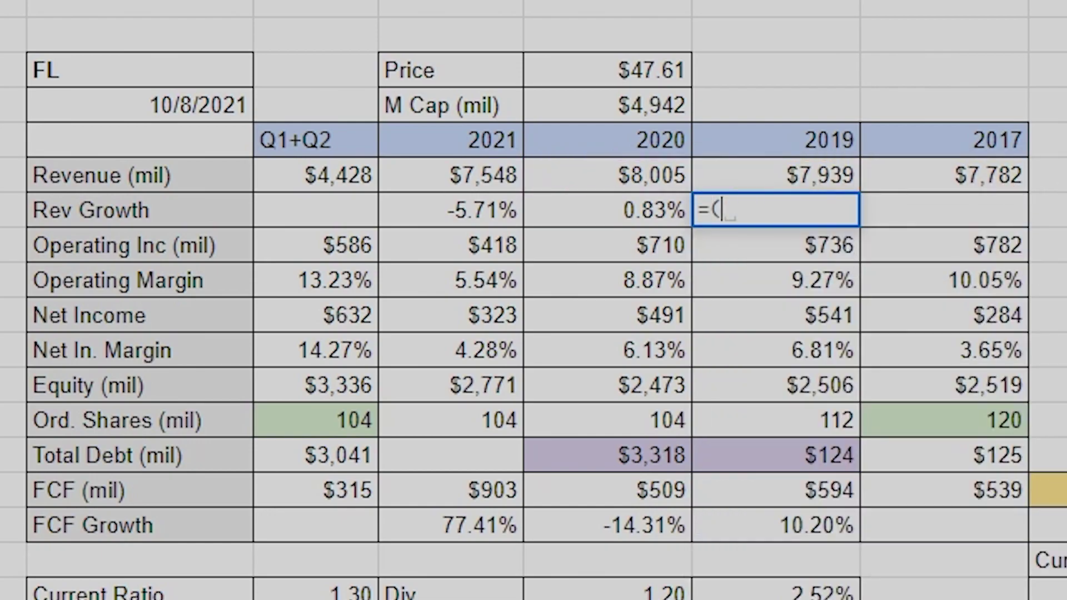
pyautogui.click(800, 186)
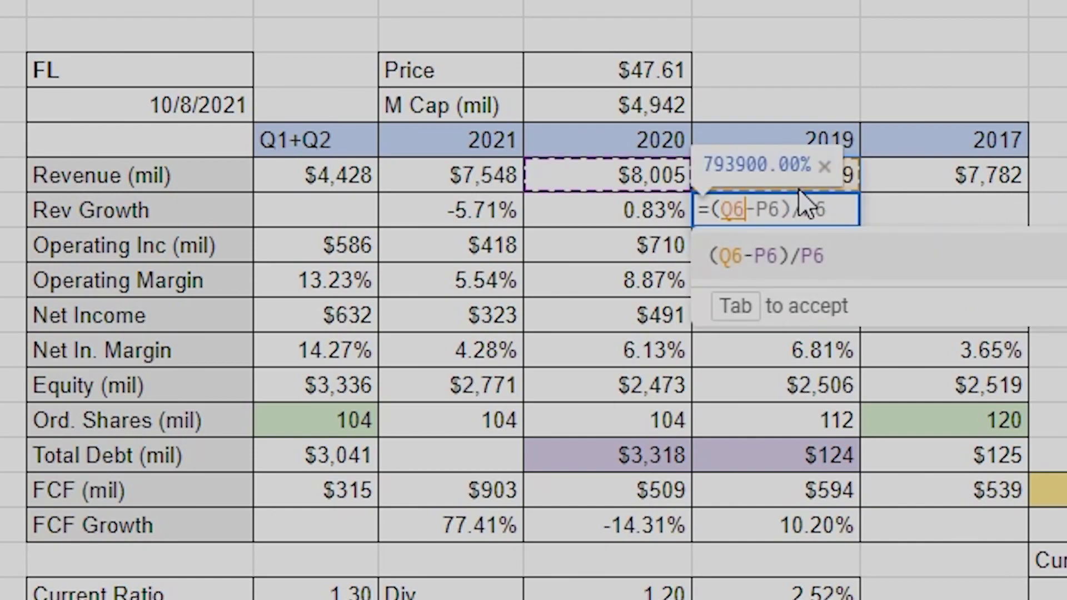
pyautogui.write('-')
pyautogui.click(896, 183)
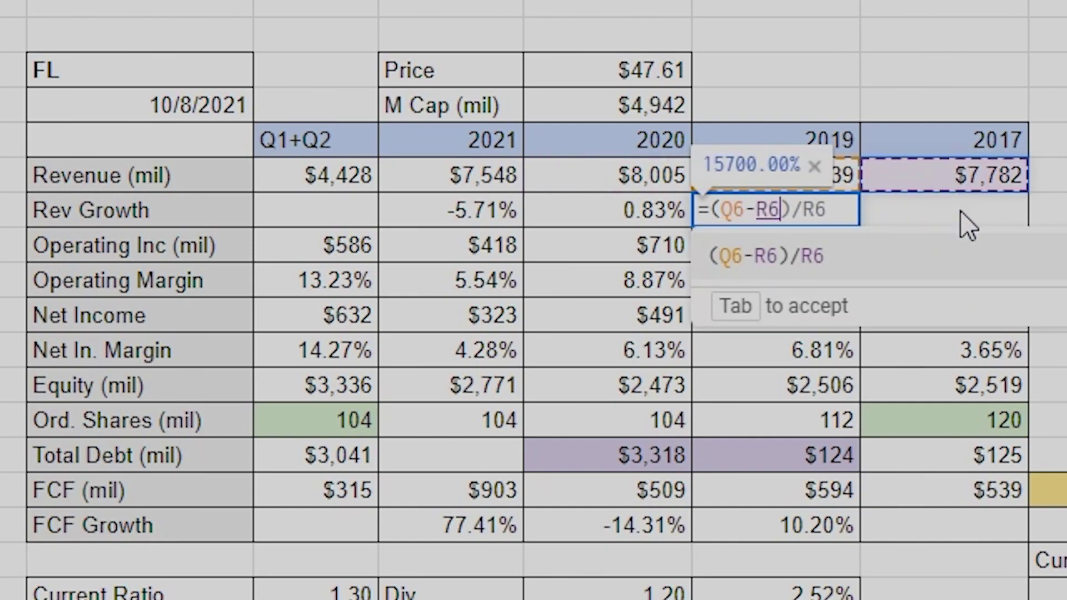
pyautogui.write(')')
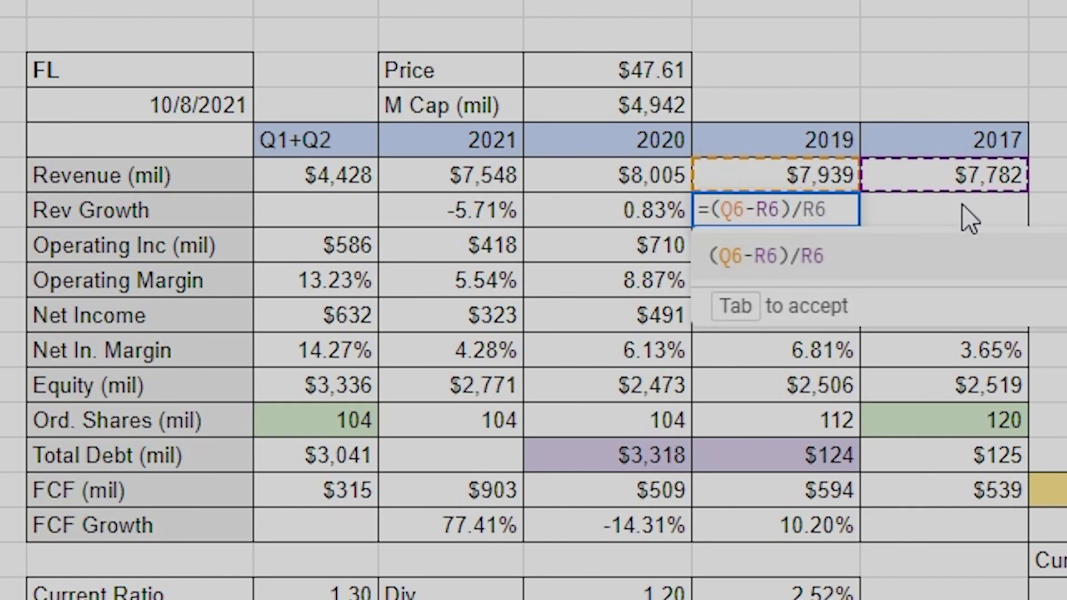
pyautogui.write('/')
pyautogui.click(978, 175)
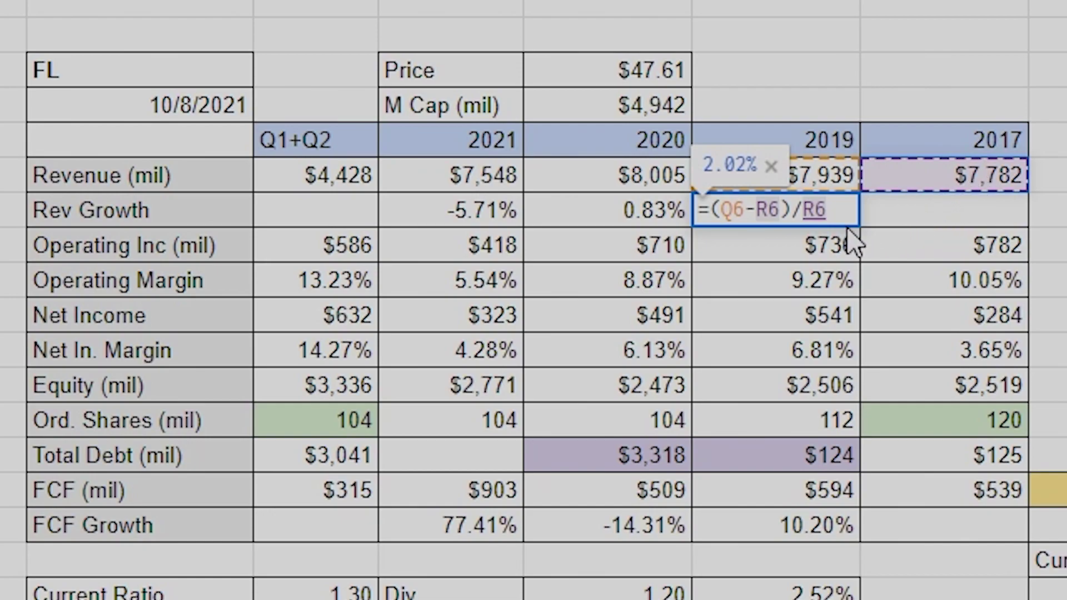
pyautogui.press('Return')
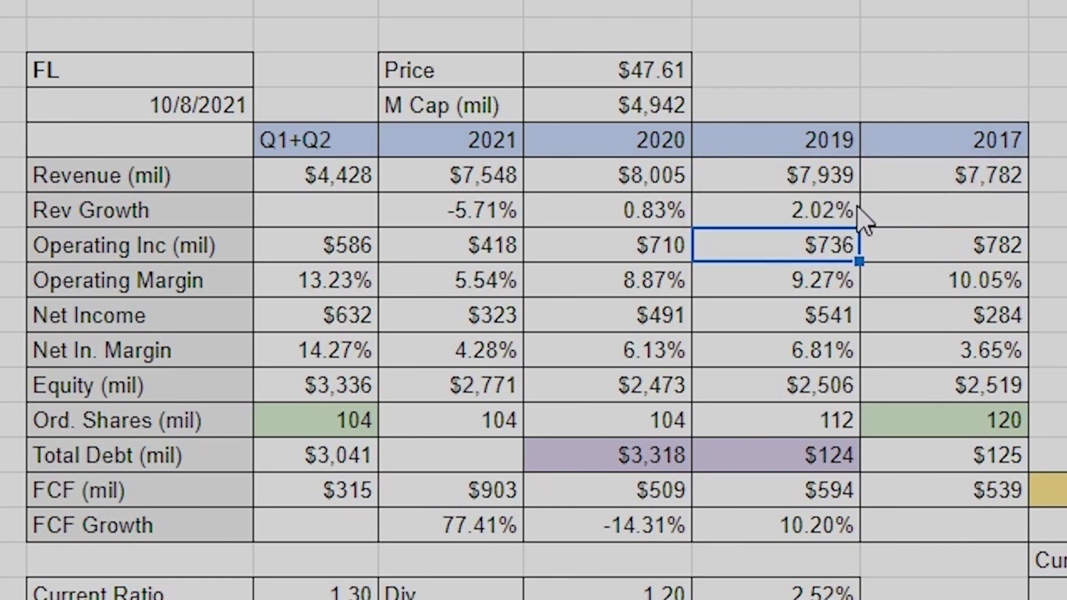
# Change the 2017 column heading to 2018.
pyautogui.click(1000, 150)
pyautogui.write('2018')
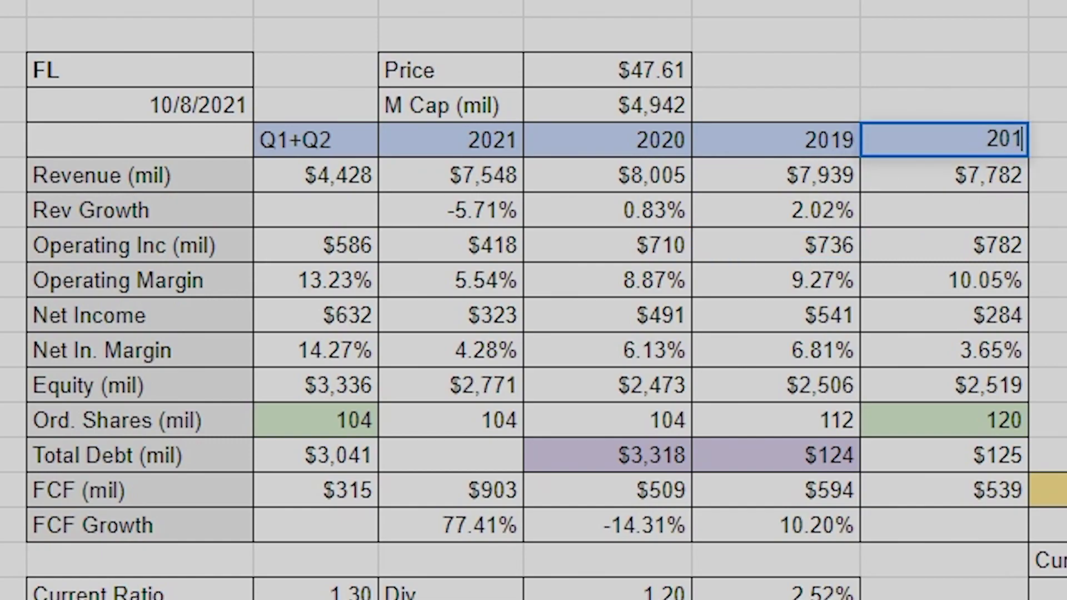
pyautogui.press('Return')
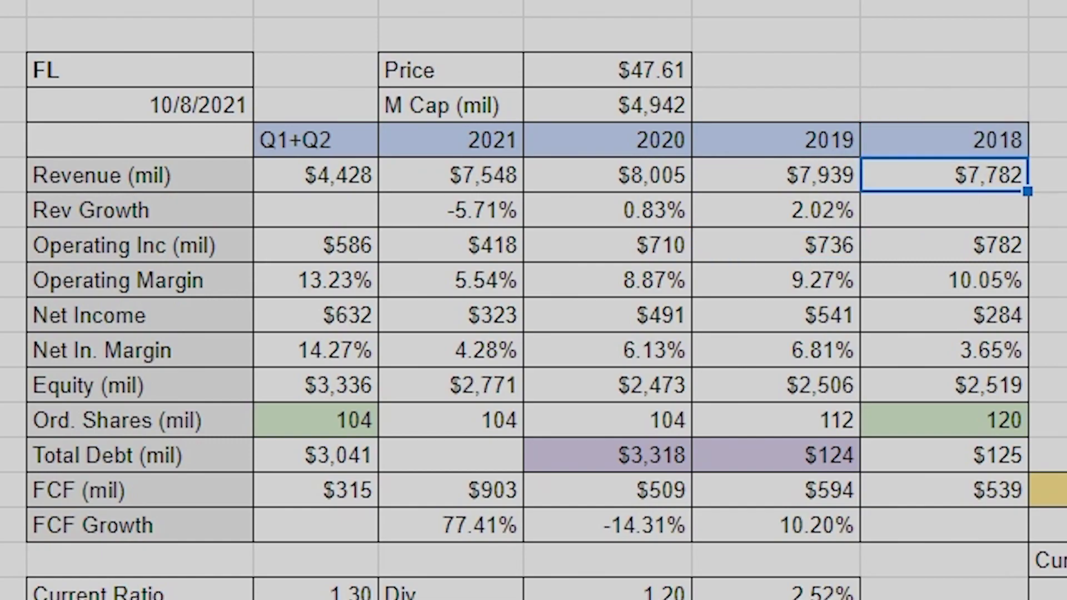
# Fill the 2019 growth formula into 2020 and 2021, giving 0.83% and -5.71%.
pyautogui.click(780, 189)
pyautogui.moveTo(624, 209); pyautogui.dragTo(500, 210)
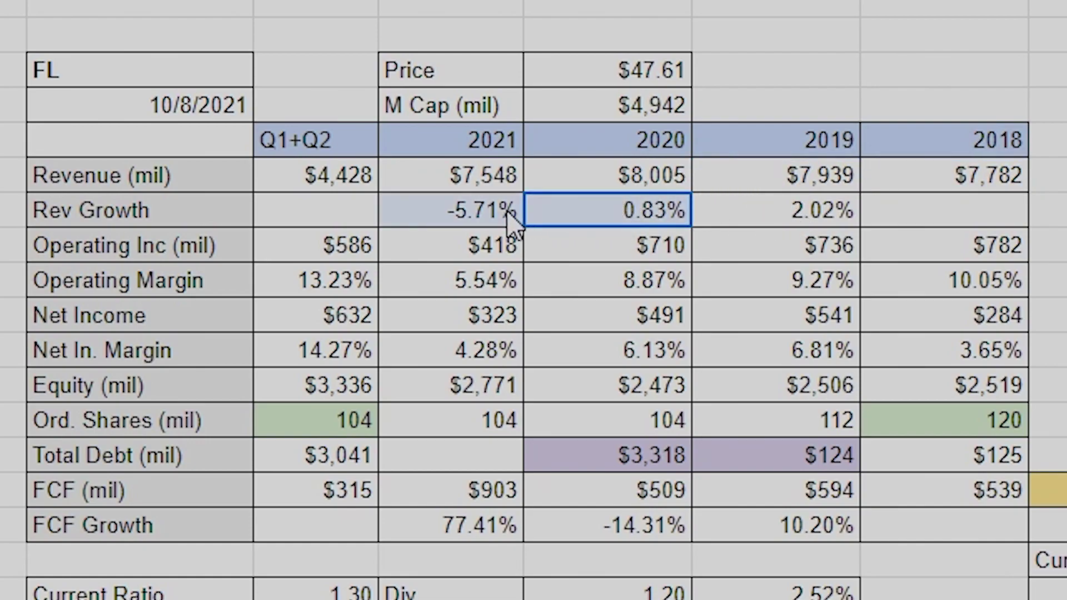
pyautogui.press('Delete')
pyautogui.click(856, 220)
pyautogui.moveTo(859, 225); pyautogui.dragTo(472, 225)
pyautogui.click(617, 219)
pyautogui.doubleClick(616, 209)
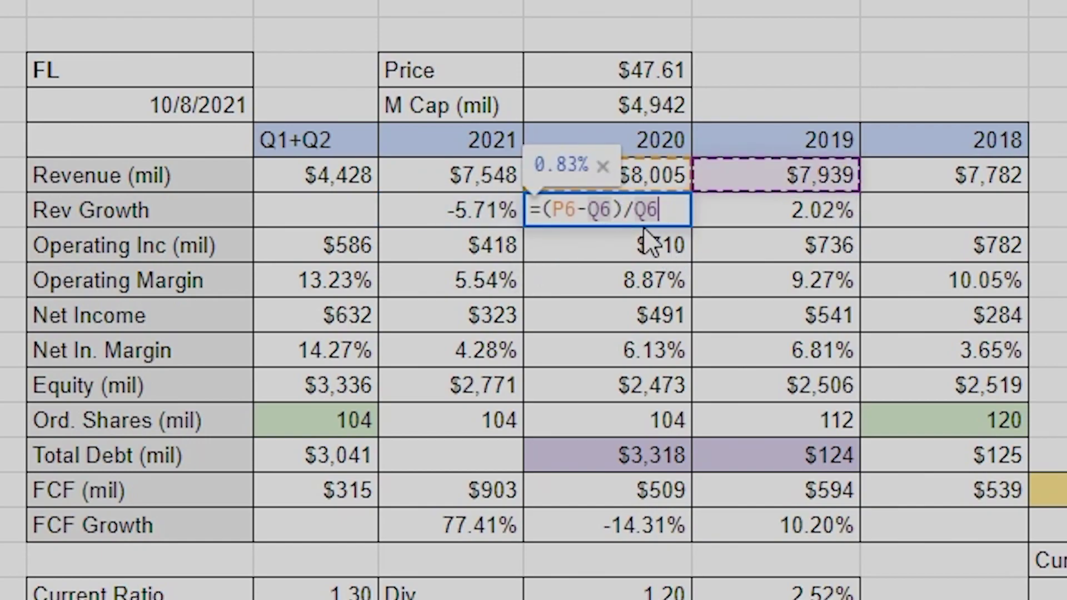
pyautogui.press('Return')
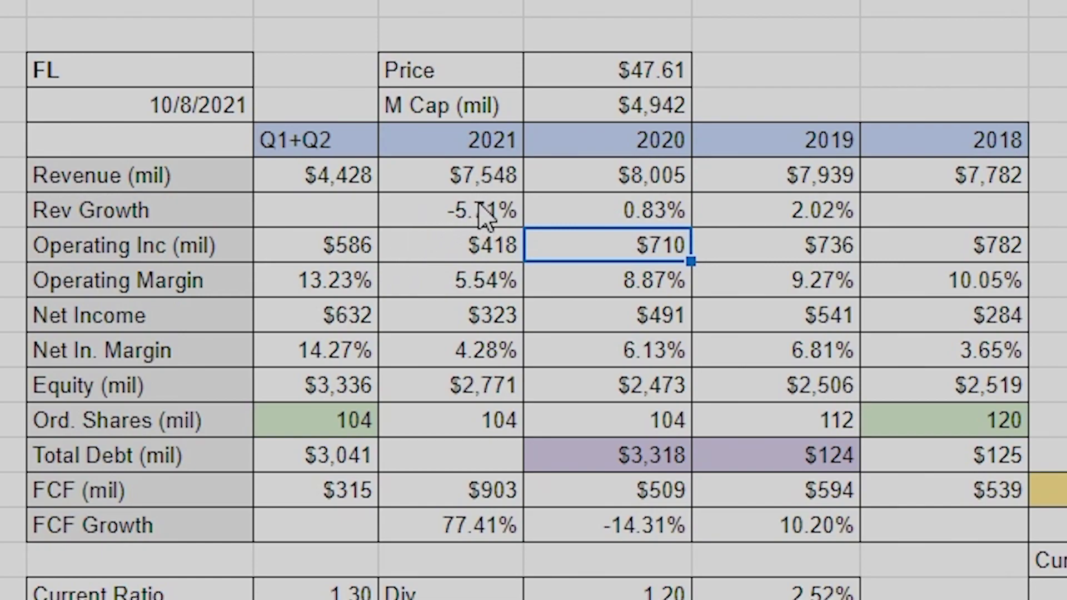
pyautogui.moveTo(481, 214); pyautogui.dragTo(715, 210)
pyautogui.click(714, 209)
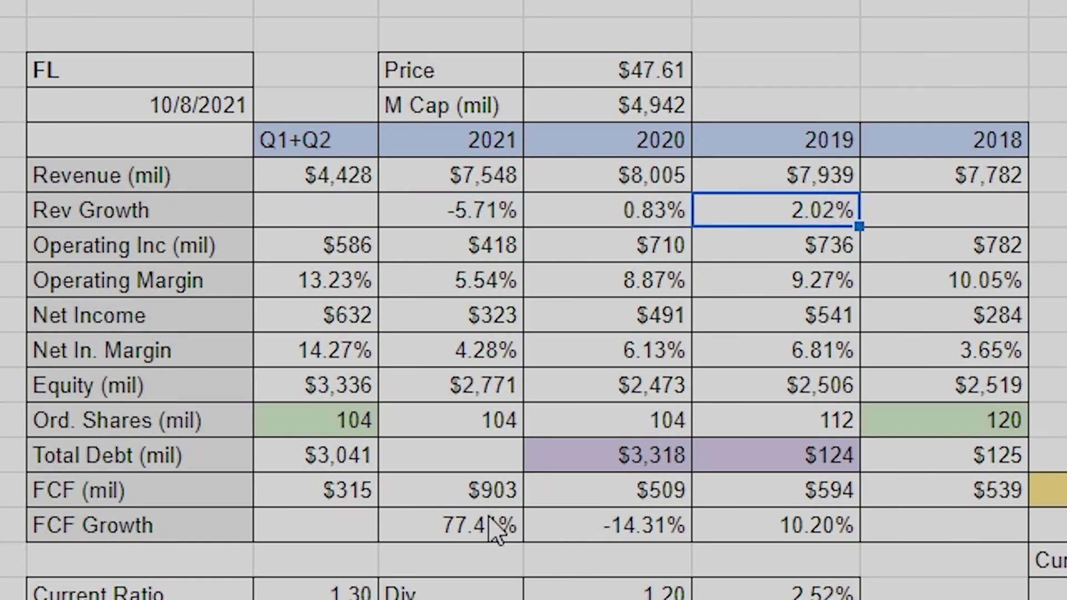
pyautogui.moveTo(489, 525); pyautogui.dragTo(747, 542)
pyautogui.click(745, 531)
pyautogui.doubleClick(745, 531)
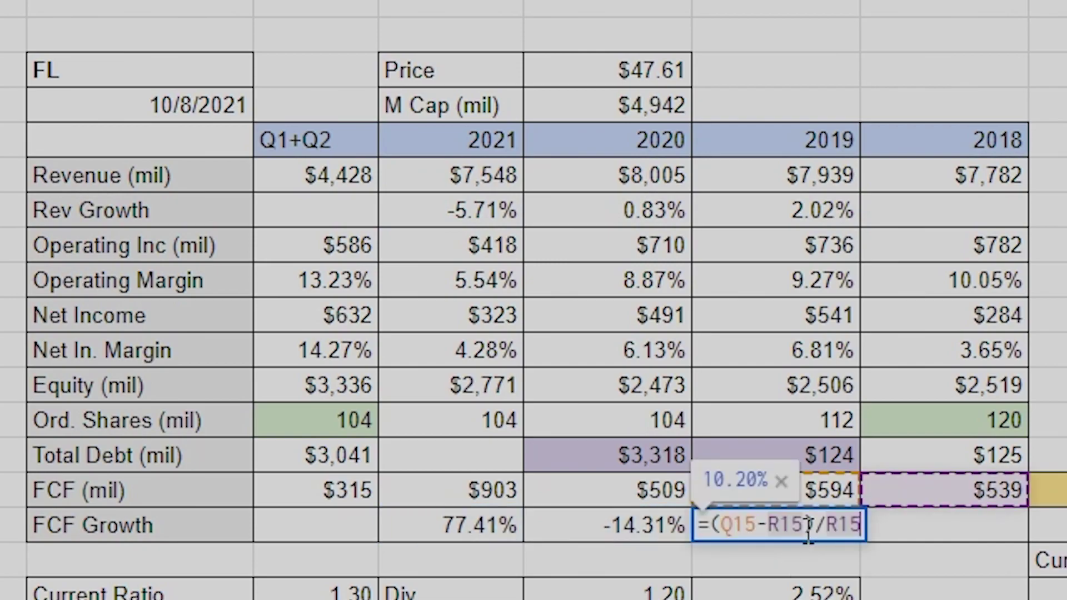
pyautogui.click(886, 556)
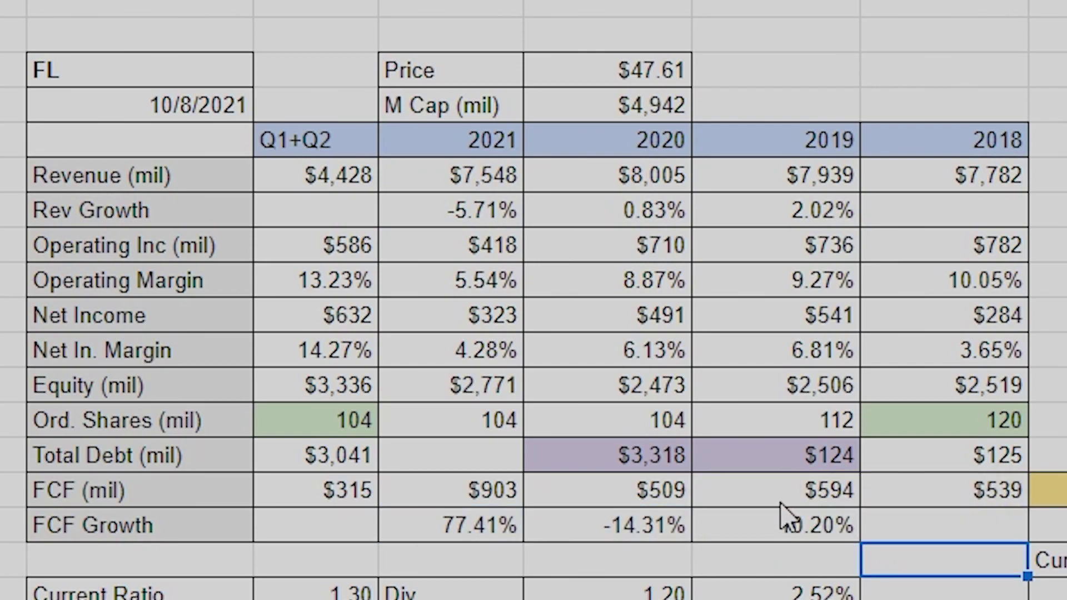
pyautogui.click(906, 499)
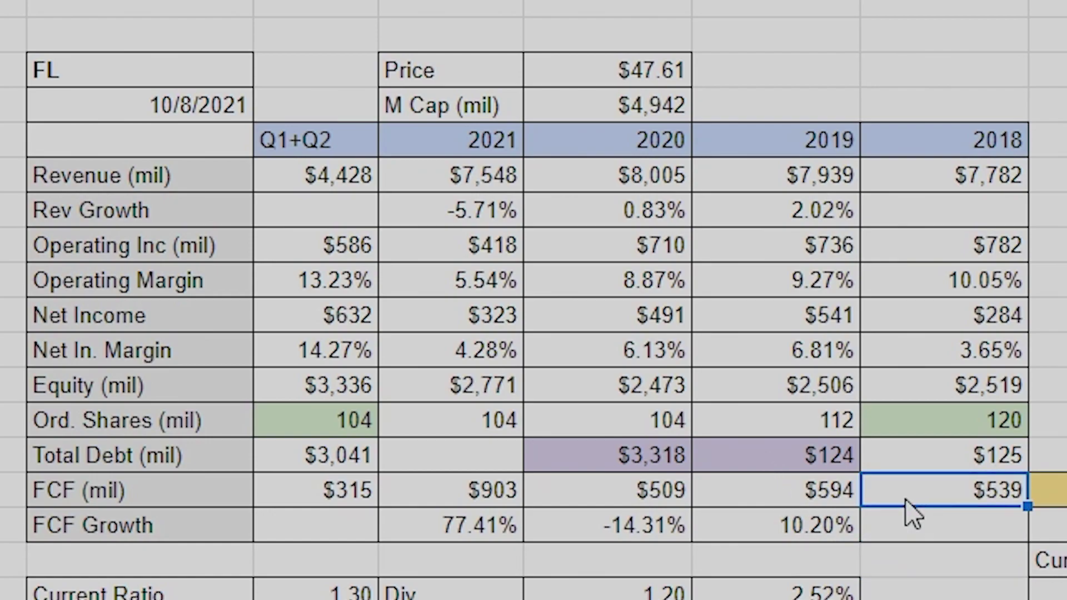
pyautogui.doubleClick(824, 534)
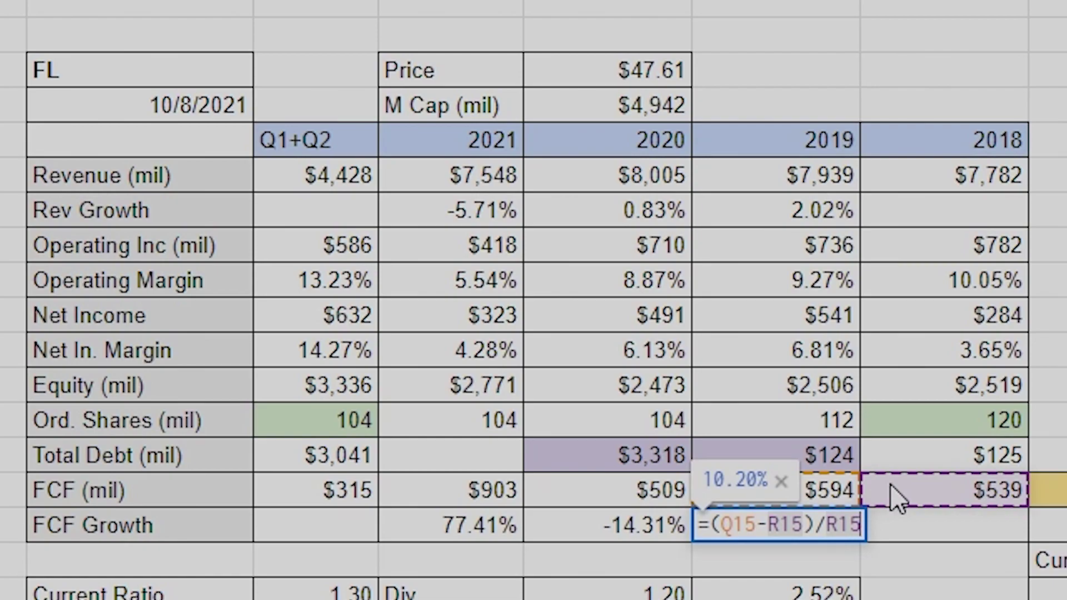
pyautogui.press('Escape')
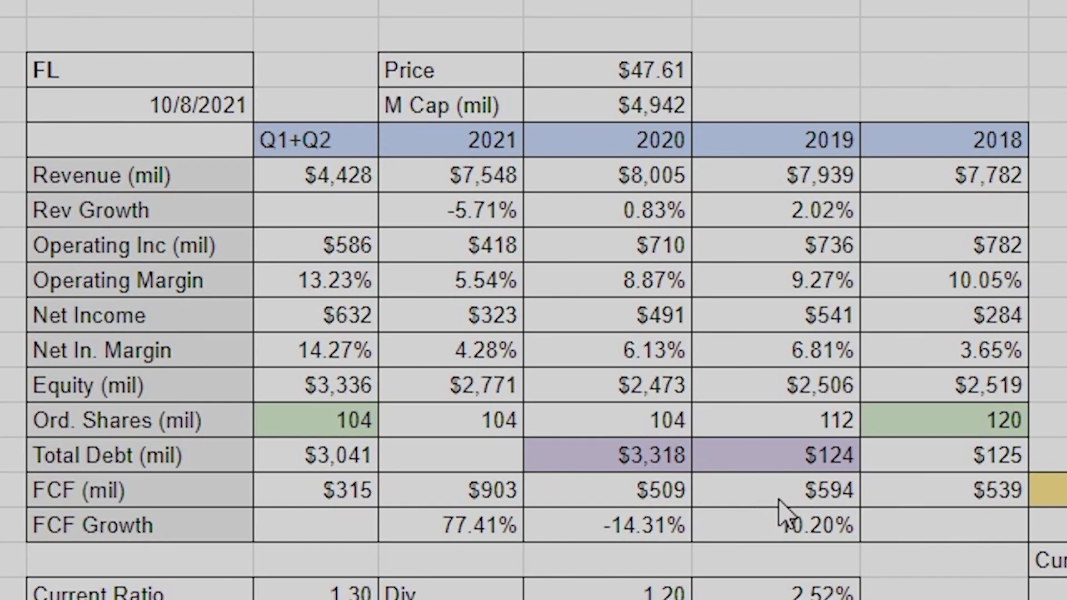
pyautogui.moveTo(786, 501); pyautogui.dragTo(918, 499)
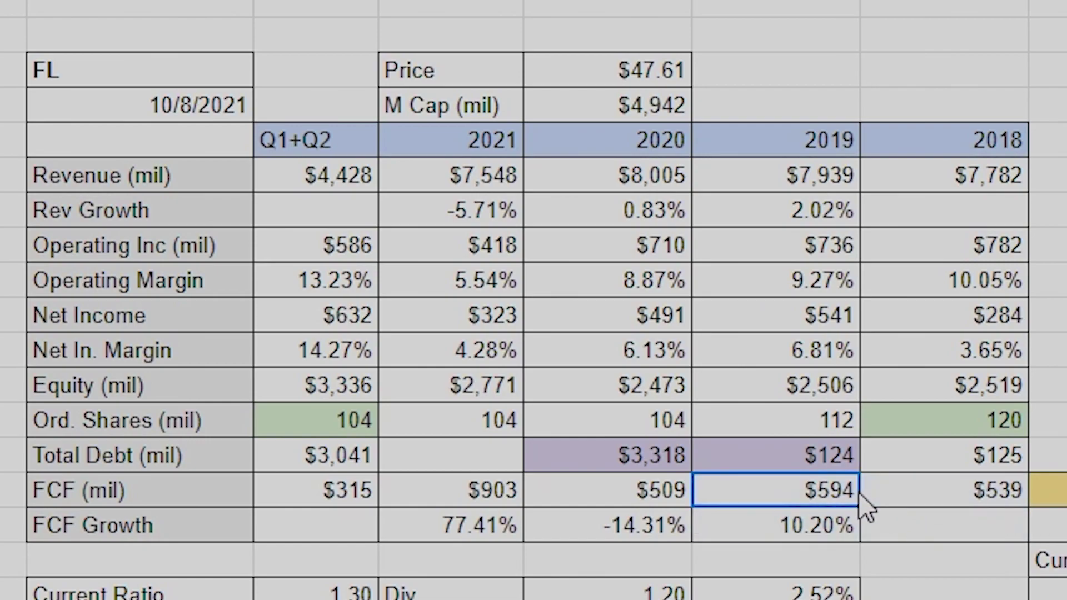
pyautogui.click(740, 503)
pyautogui.doubleClick(456, 280)
pyautogui.click(549, 289)
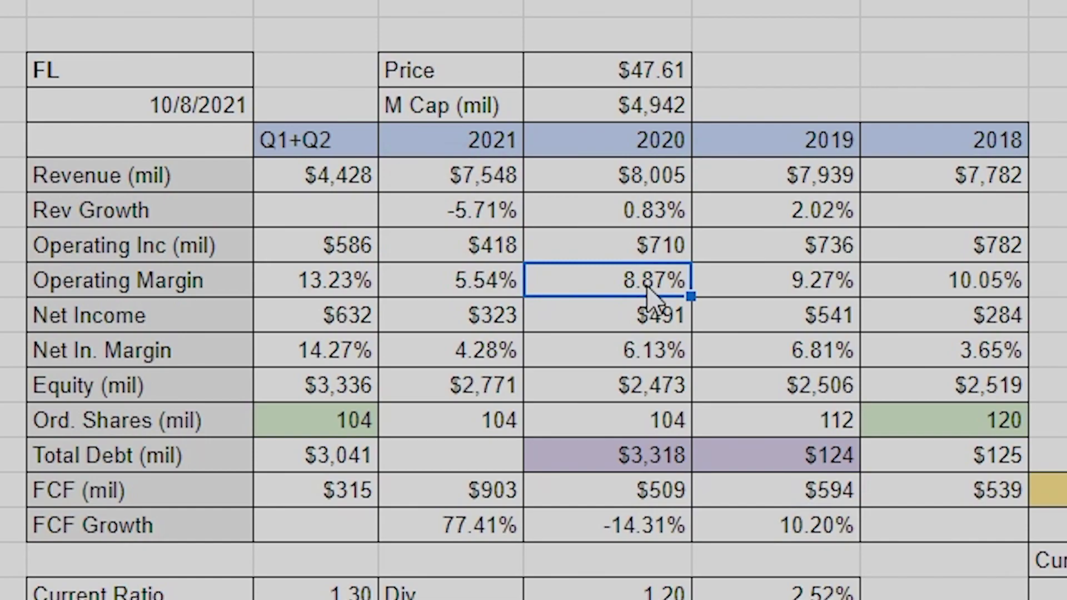
# Clear the 2021 to 2019 Operating Margin values.
pyautogui.moveTo(796, 279); pyautogui.dragTo(439, 281)
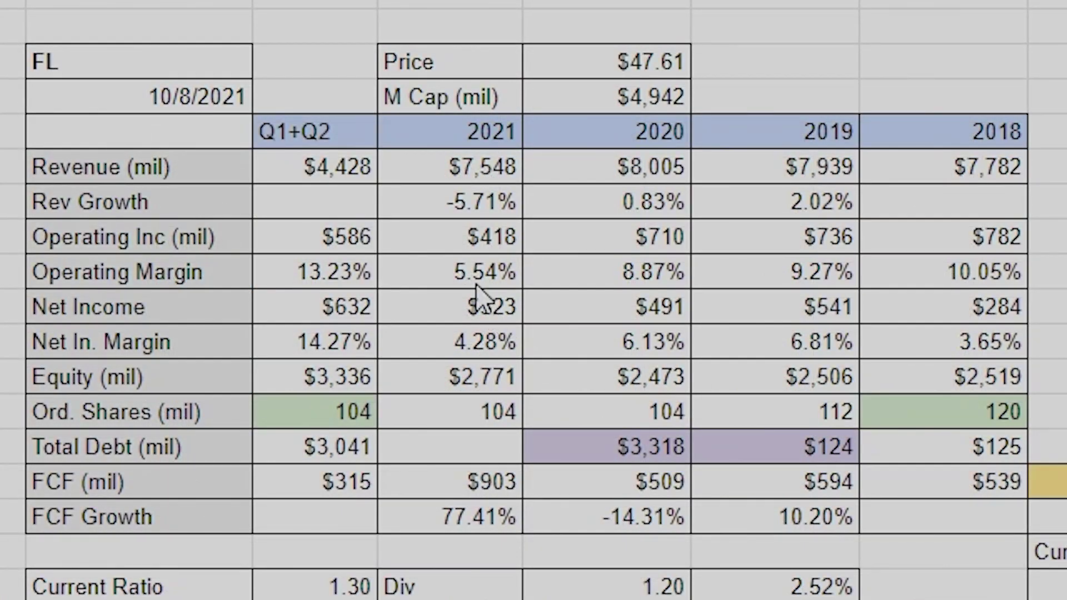
pyautogui.moveTo(477, 281); pyautogui.dragTo(753, 293)
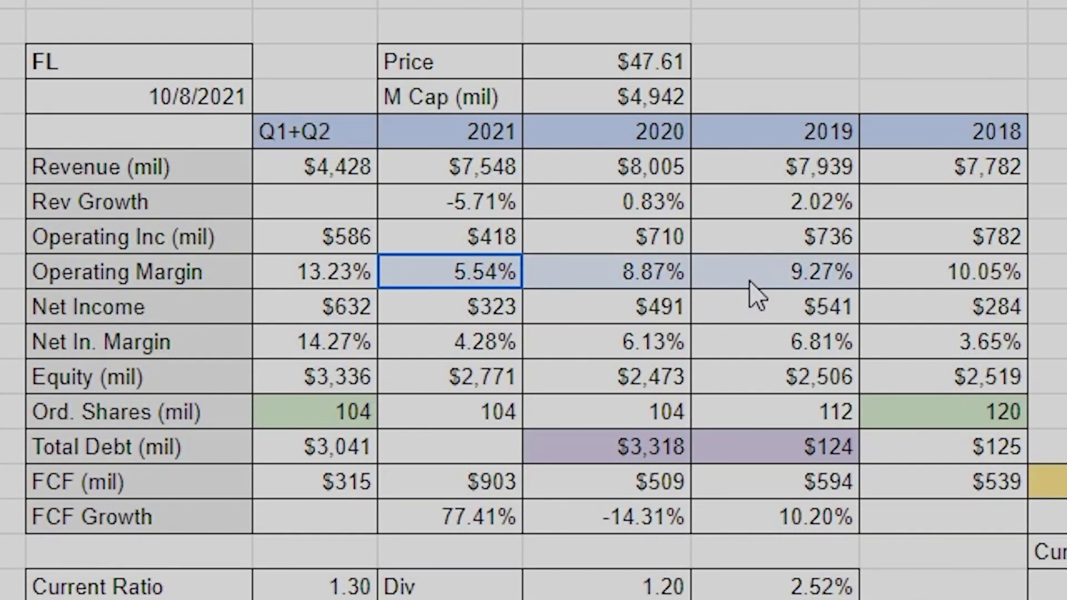
pyautogui.press('Delete')
# Set 2018 Operating Margin to =R8/R6 and fill left to 2021 (10.05%, 9.27%, 8.87%, 5.54%).
pyautogui.click(1005, 287)
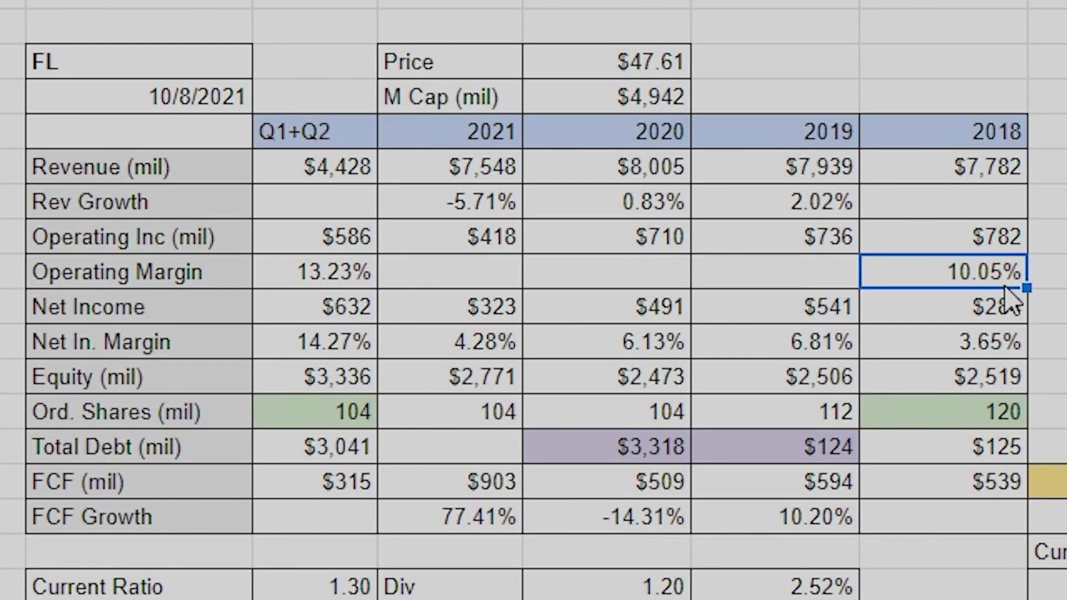
pyautogui.doubleClick(1006, 284)
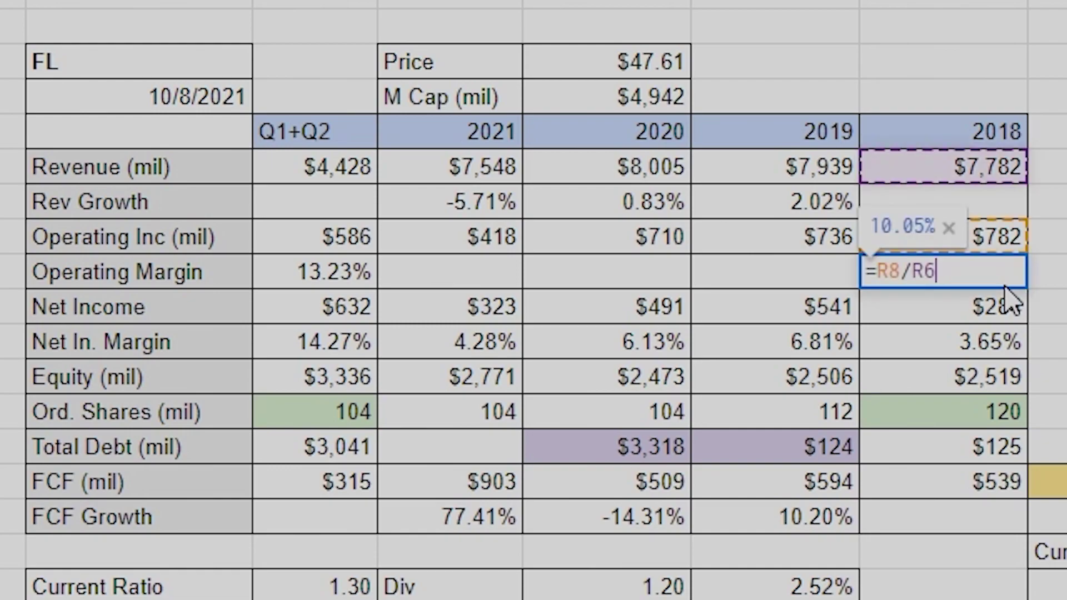
pyautogui.press('BackSpace')
pyautogui.press('BackSpace')
pyautogui.press('BackSpace')
pyautogui.press('BackSpace')
pyautogui.press('BackSpace')
pyautogui.press('BackSpace')
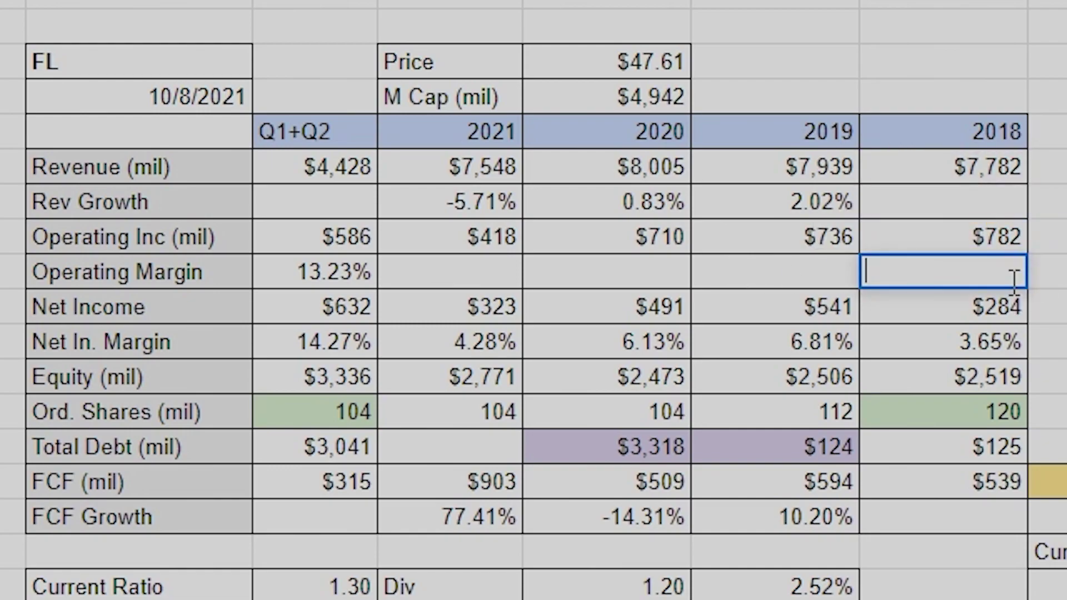
pyautogui.write('=')
pyautogui.click(981, 246)
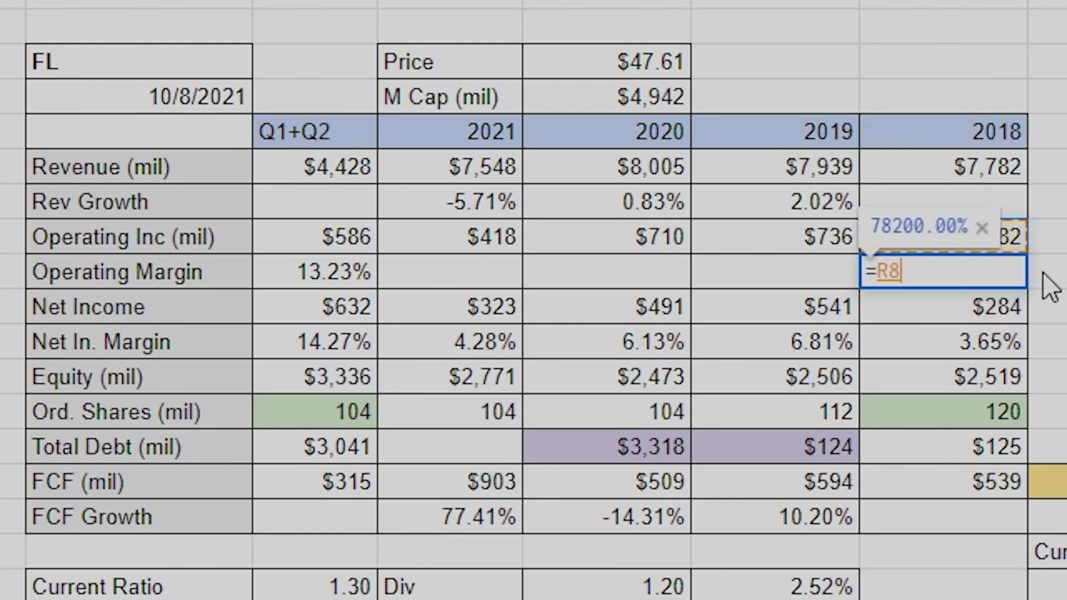
pyautogui.write('/')
pyautogui.click(956, 169)
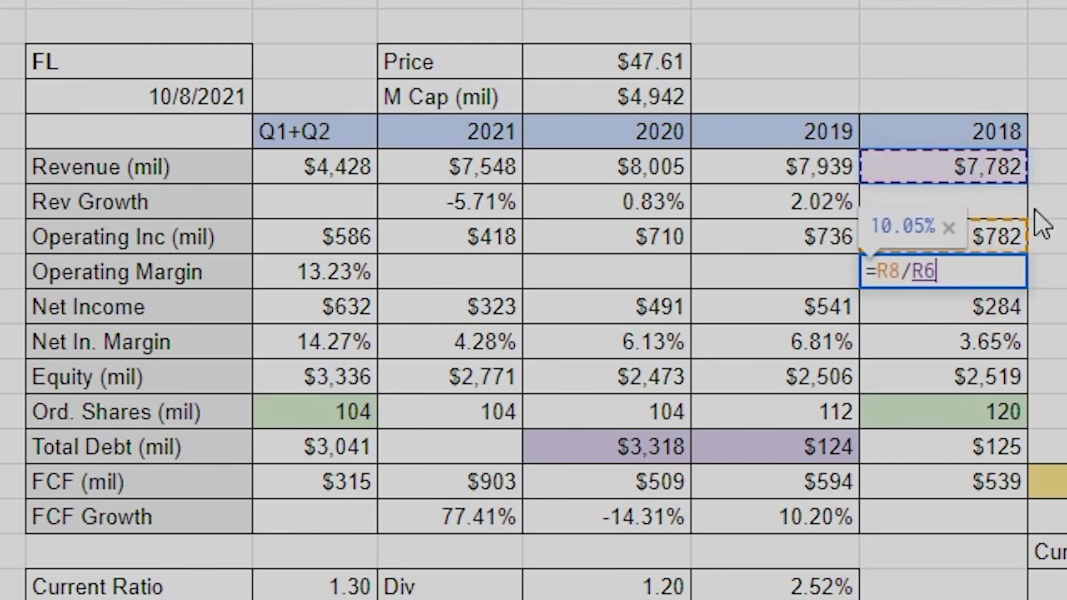
pyautogui.press('Return')
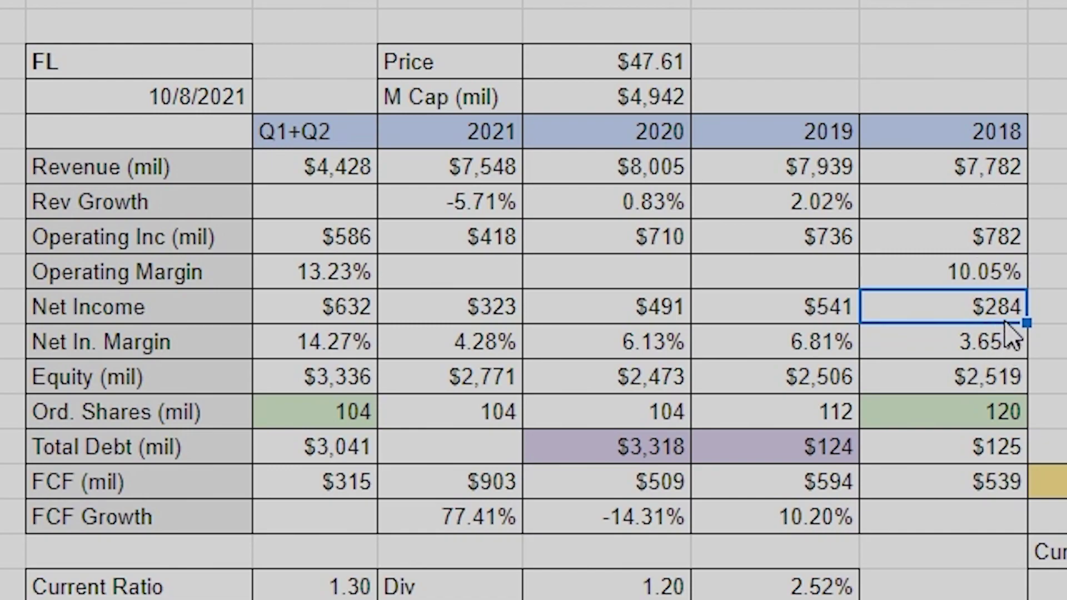
pyautogui.click(1017, 269)
pyautogui.moveTo(1027, 287); pyautogui.dragTo(459, 278)
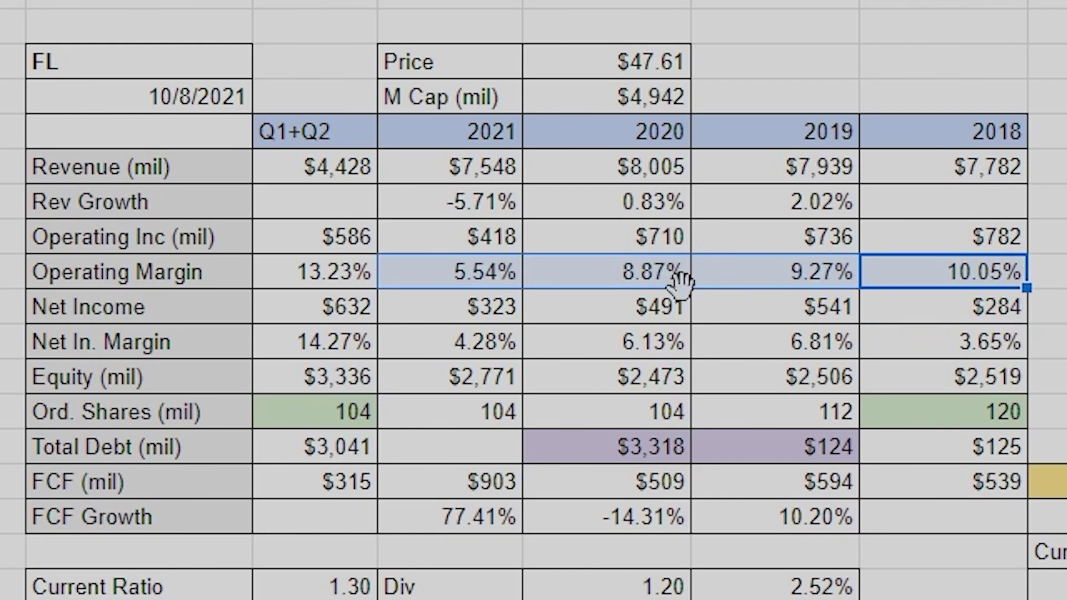
pyautogui.doubleClick(436, 357)
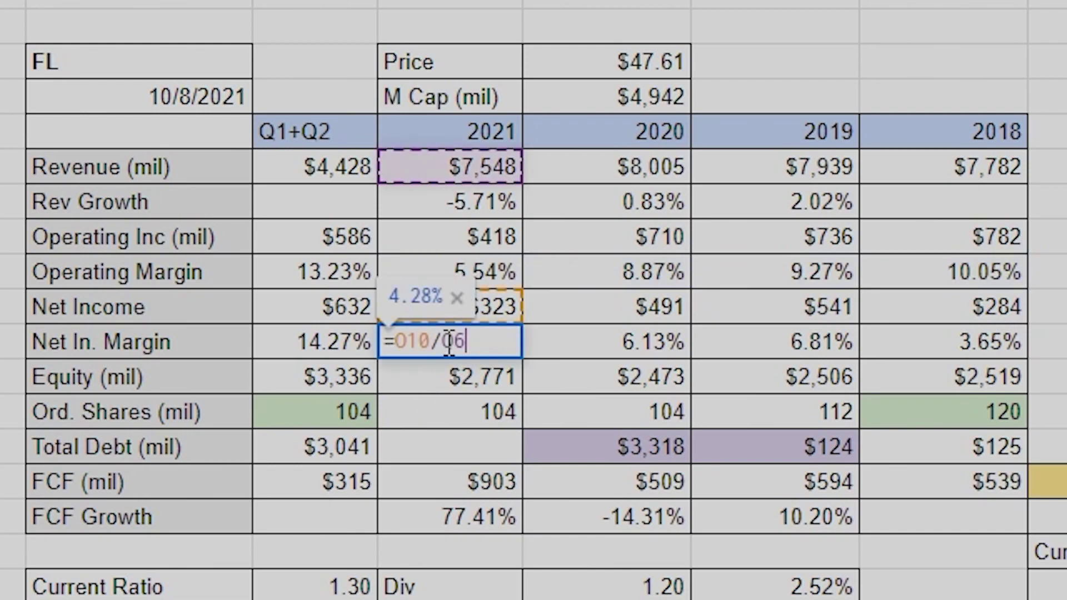
pyautogui.click(433, 316)
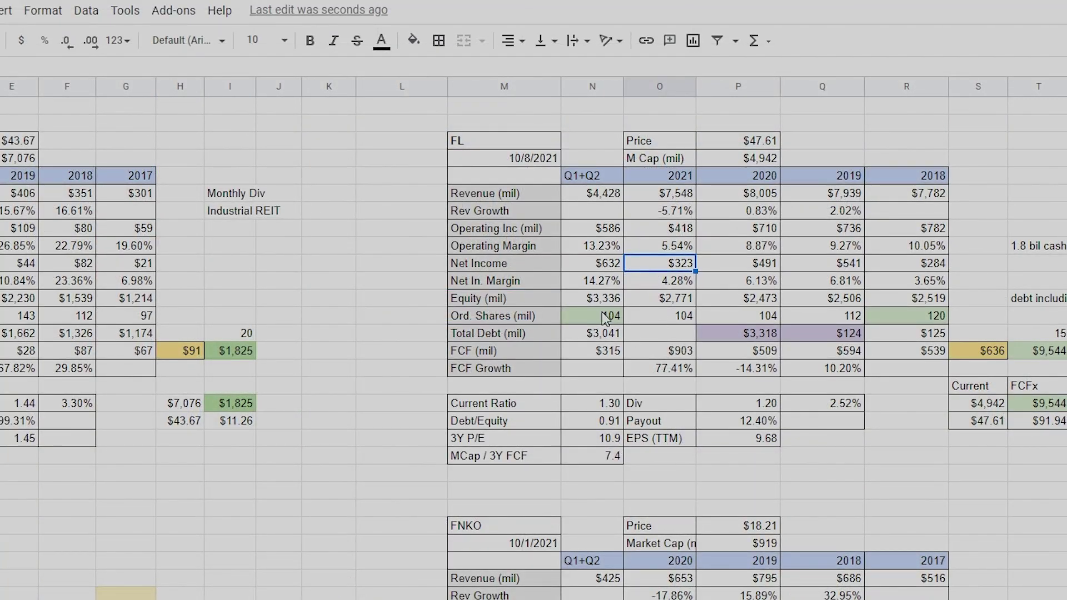
pyautogui.moveTo(592, 333); pyautogui.dragTo(979, 439)
pyautogui.click(970, 472)
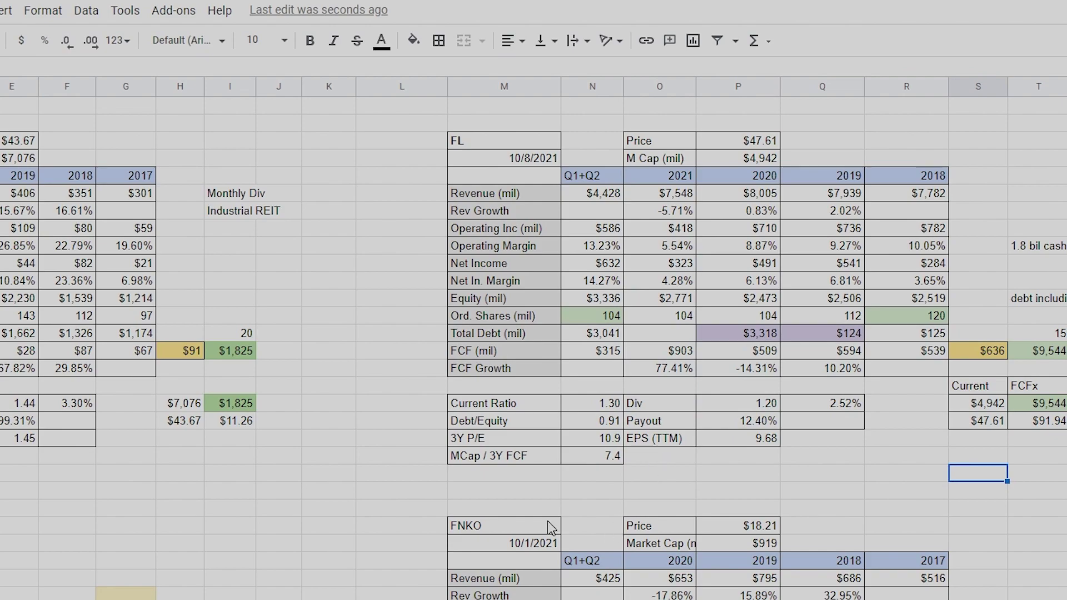
# Scroll past the CCJ/CCO block to the VZ table dated 10/18/2021, price $53.61.
pyautogui.hscroll(-3, 534, 306)
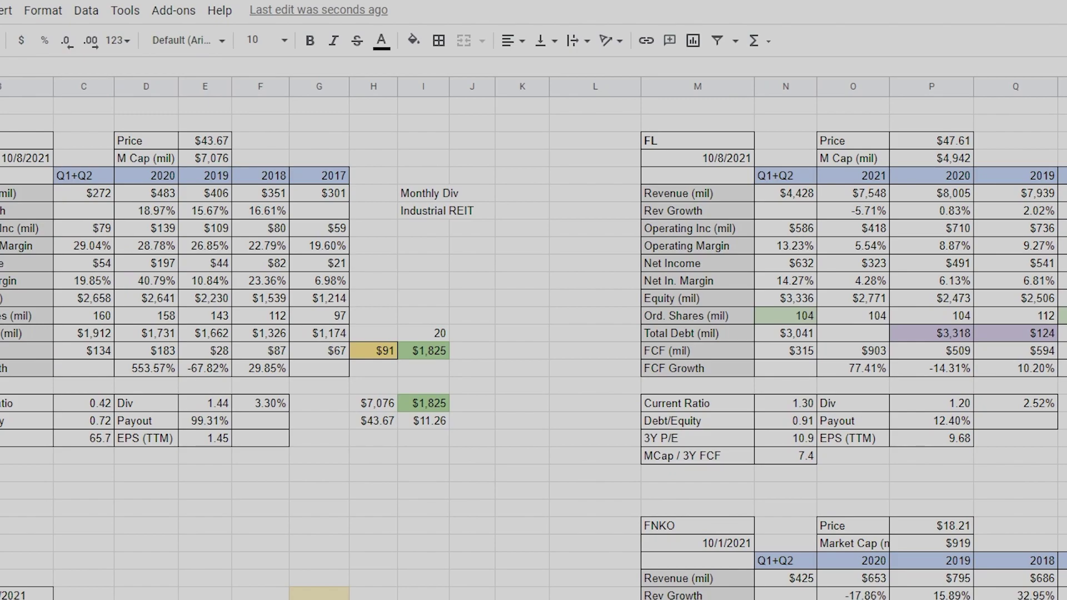
pyautogui.scroll(-3, 533, 334)
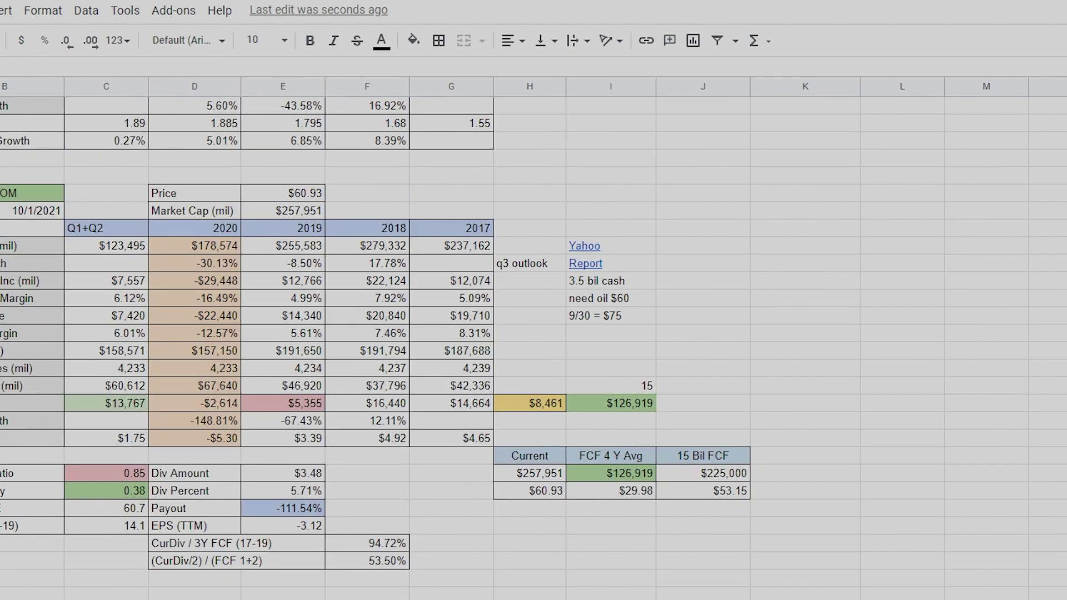
pyautogui.scroll(-4, 534, 334)
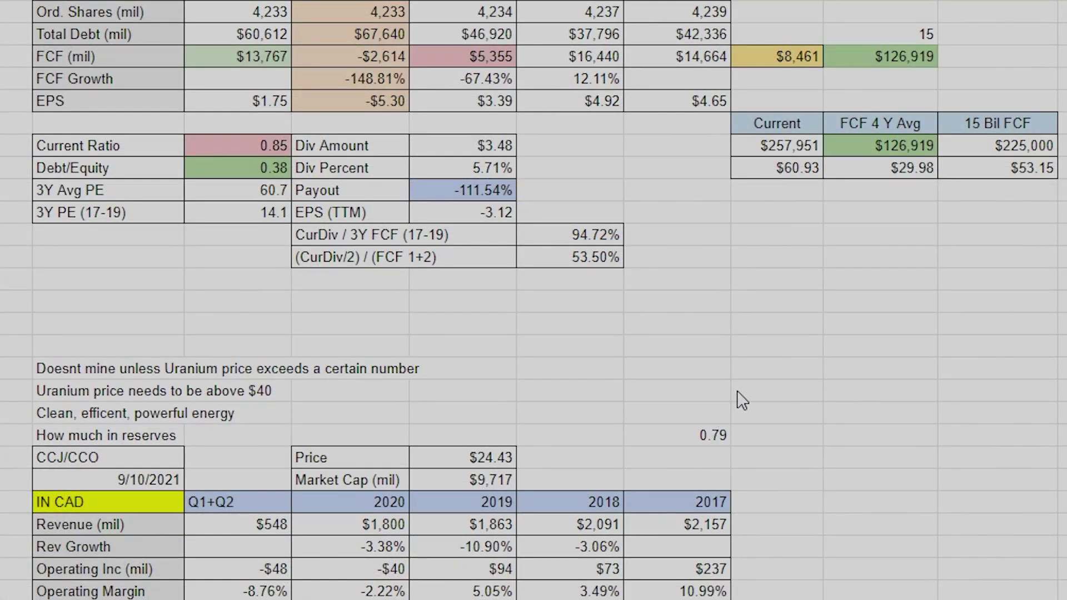
pyautogui.scroll(2, 545, 286)
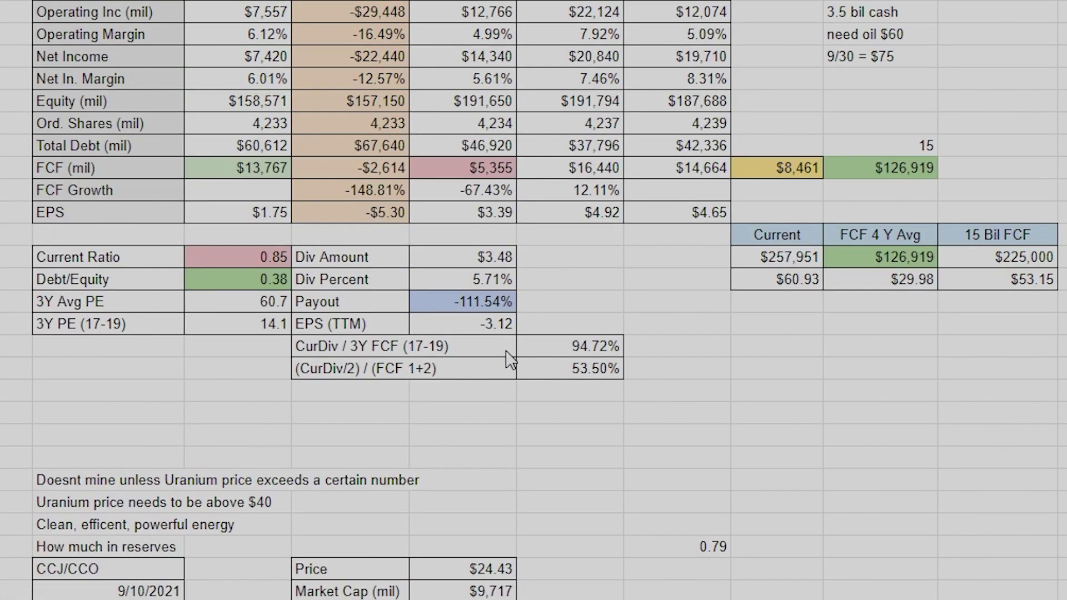
pyautogui.scroll(1, 509, 356)
pyautogui.scroll(-5, 506, 367)
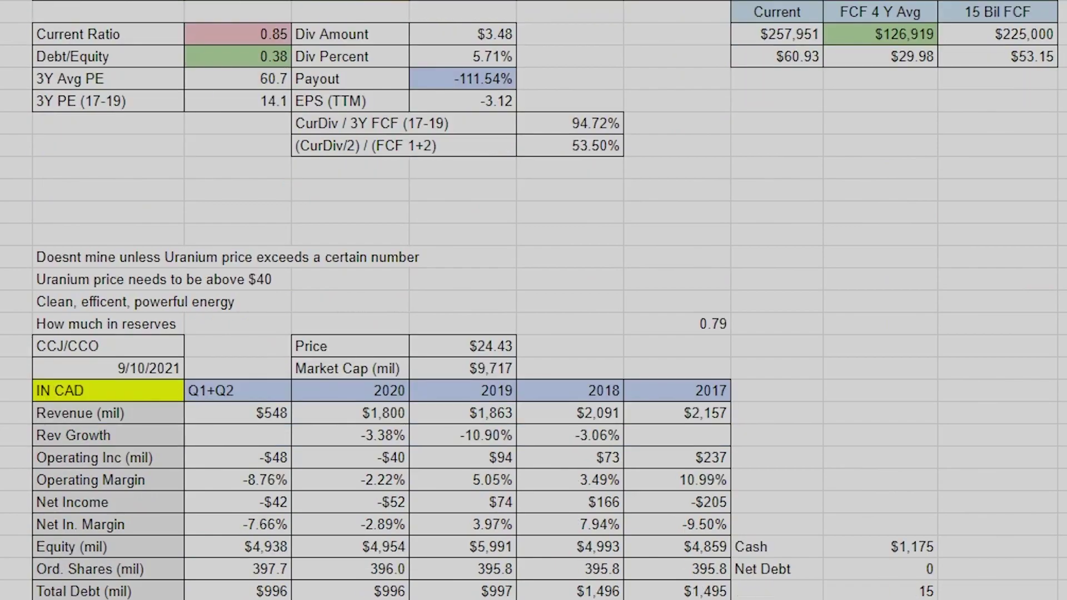
pyautogui.scroll(-15, 545, 300)
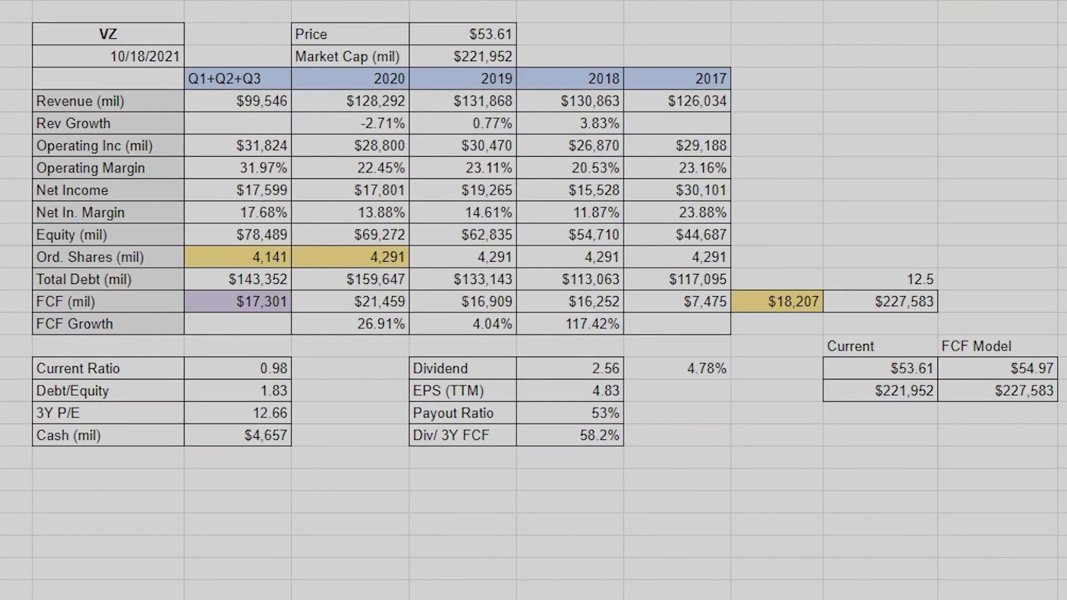
pyautogui.scroll(4, 533, 300)
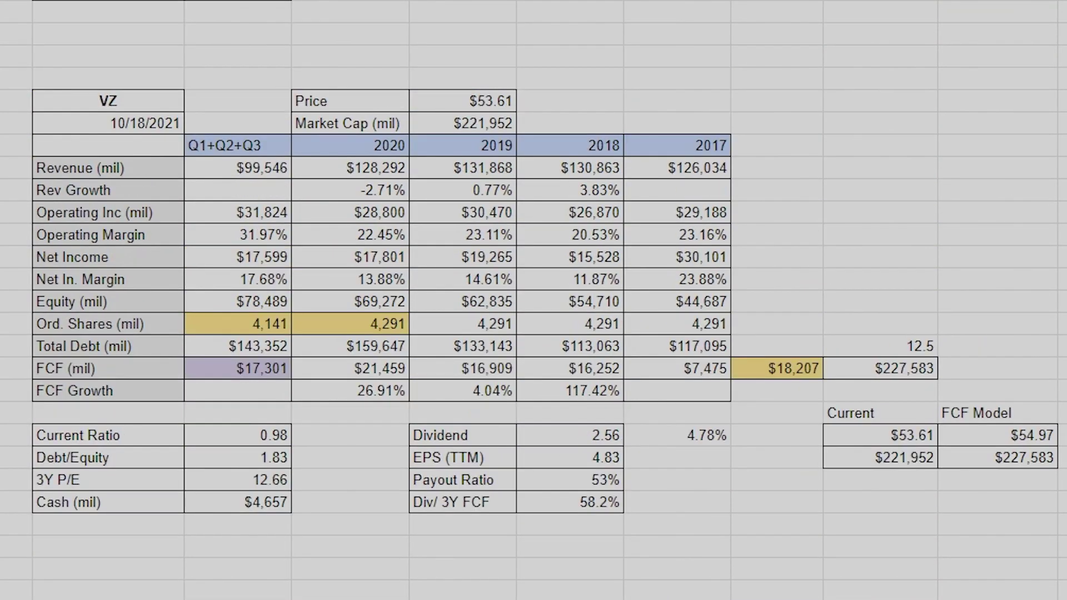
pyautogui.scroll(-3, 534, 300)
pyautogui.click(223, 281)
pyautogui.click(265, 303)
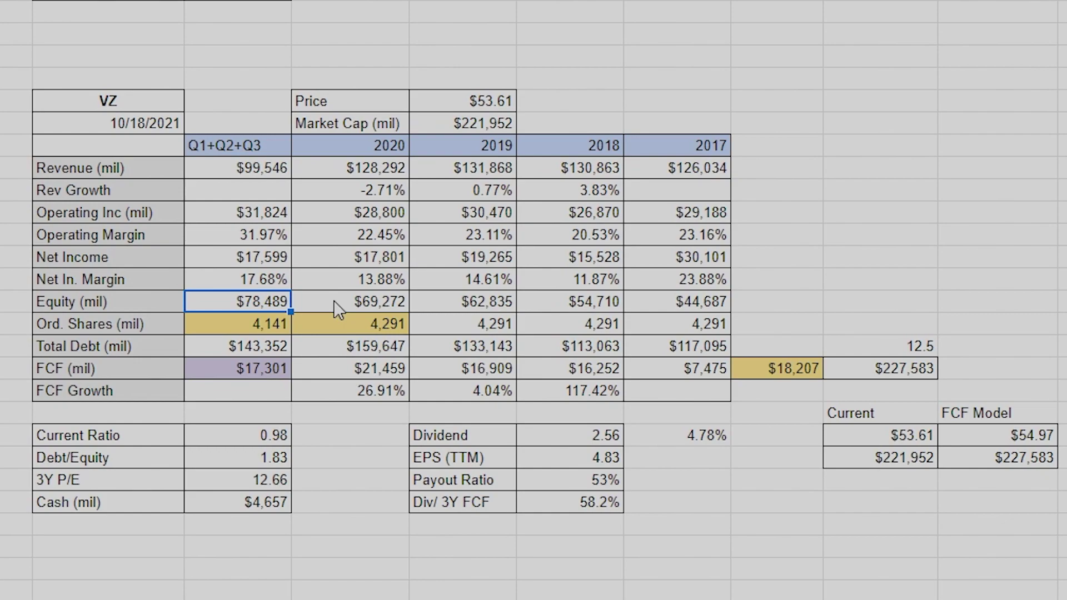
pyautogui.click(265, 327)
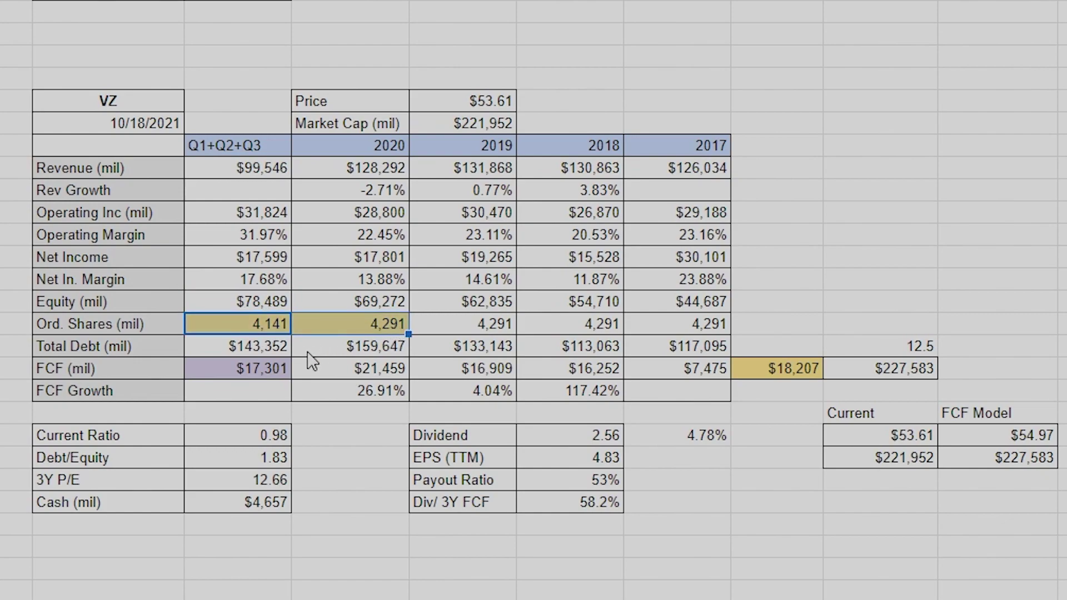
pyautogui.click(253, 153)
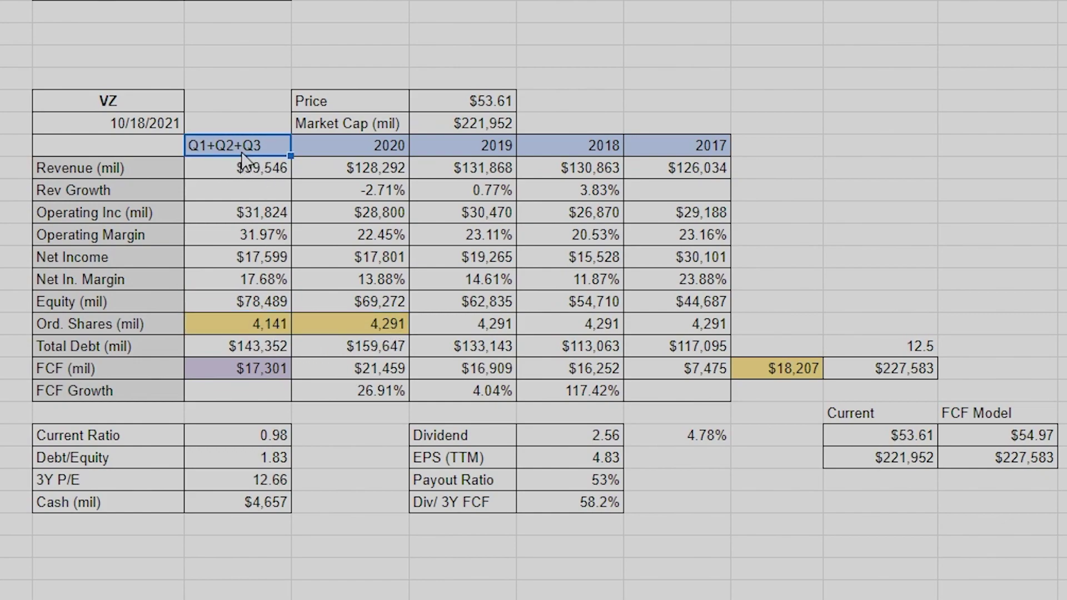
pyautogui.doubleClick(244, 165)
pyautogui.doubleClick(267, 212)
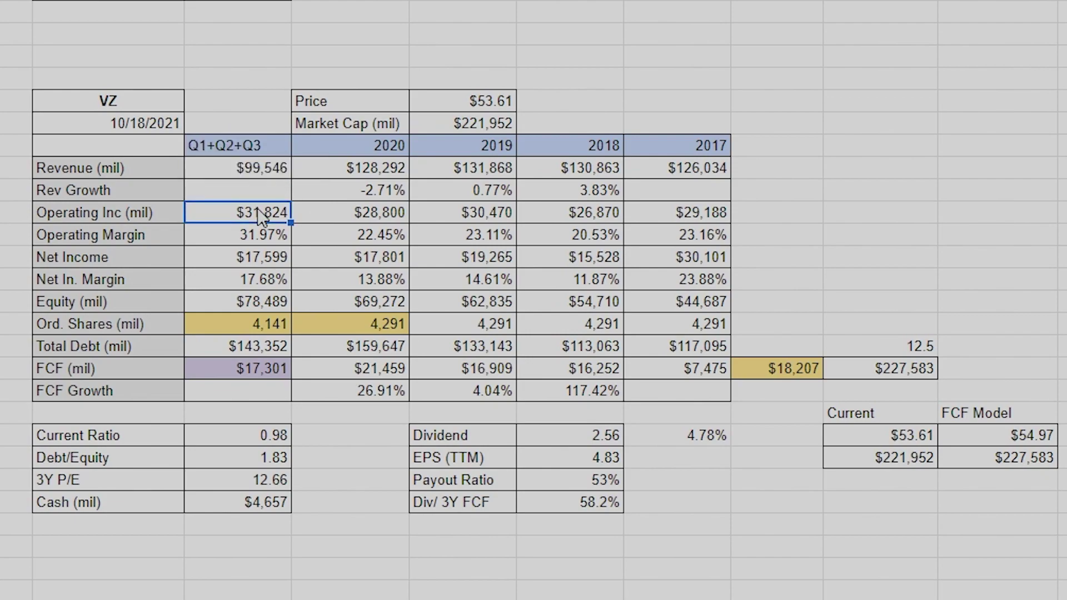
pyautogui.click(276, 257)
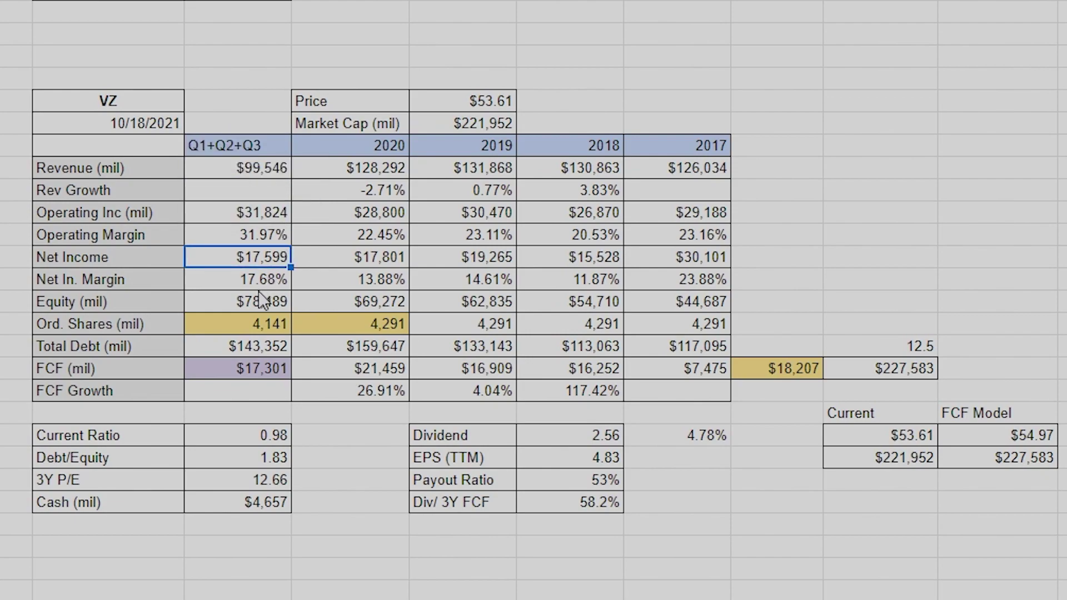
pyautogui.click(261, 369)
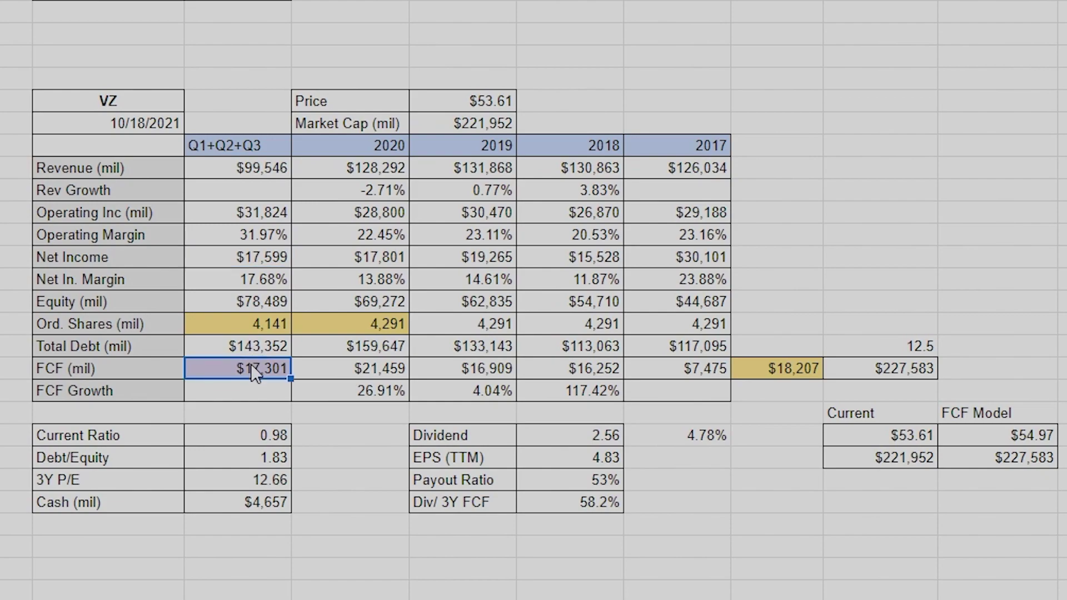
pyautogui.doubleClick(581, 396)
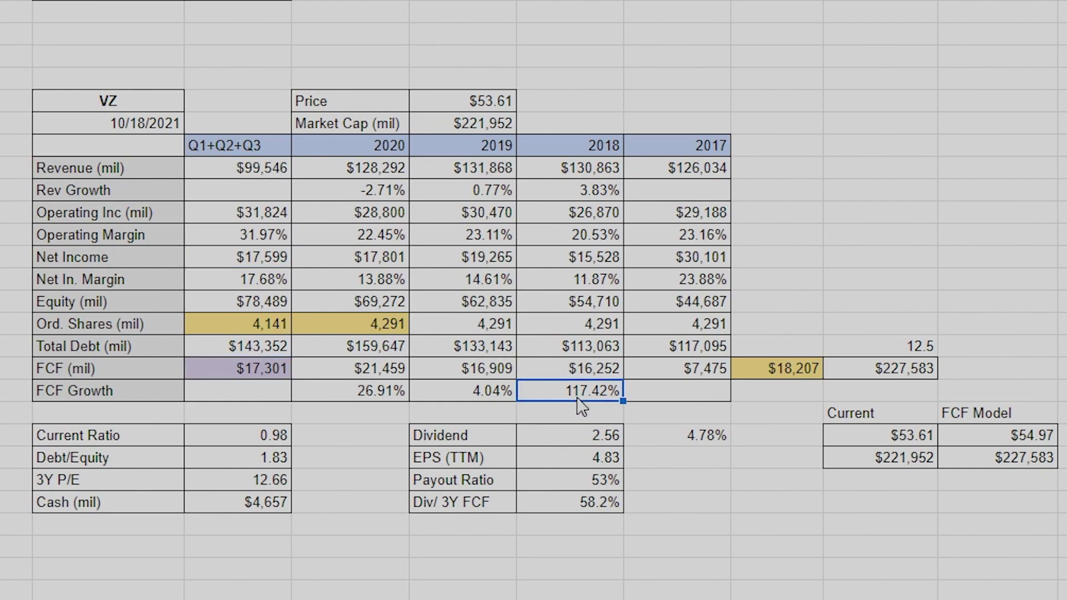
pyautogui.press('Return')
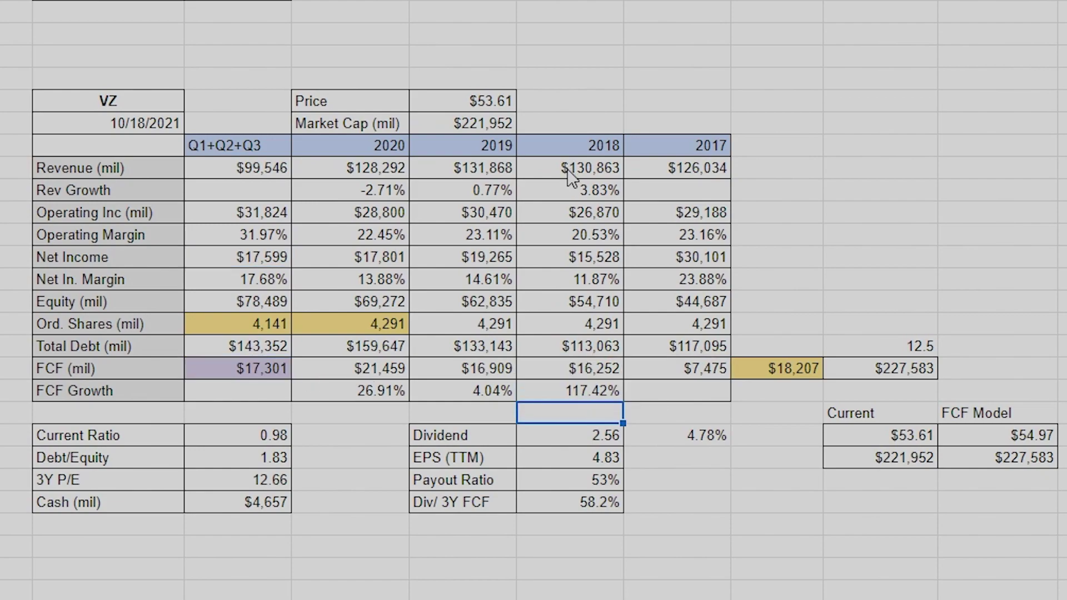
pyautogui.click(597, 372)
pyautogui.click(653, 372)
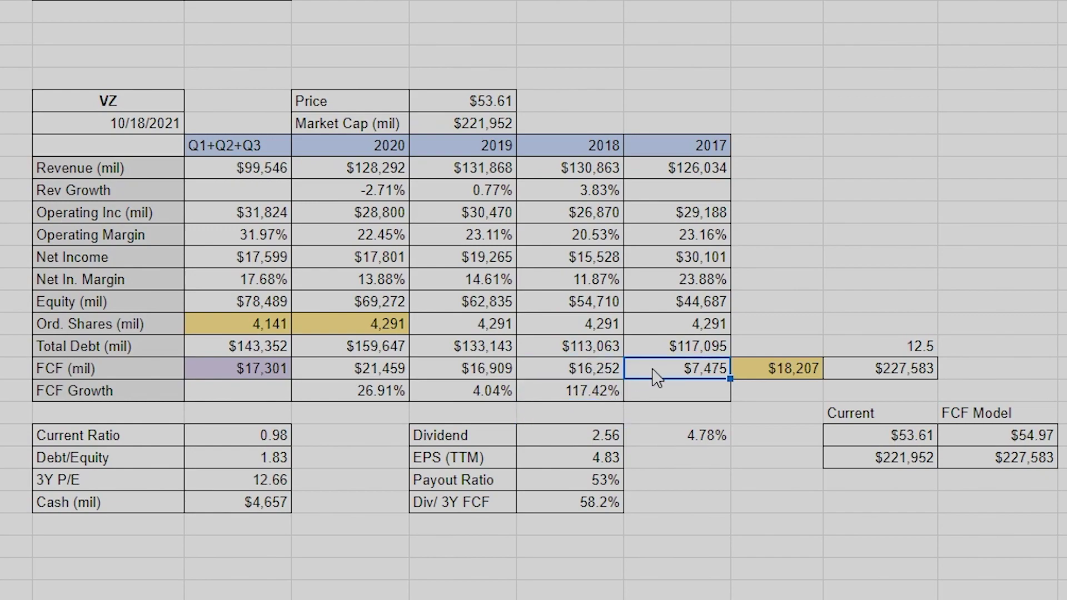
pyautogui.click(591, 395)
pyautogui.doubleClick(591, 396)
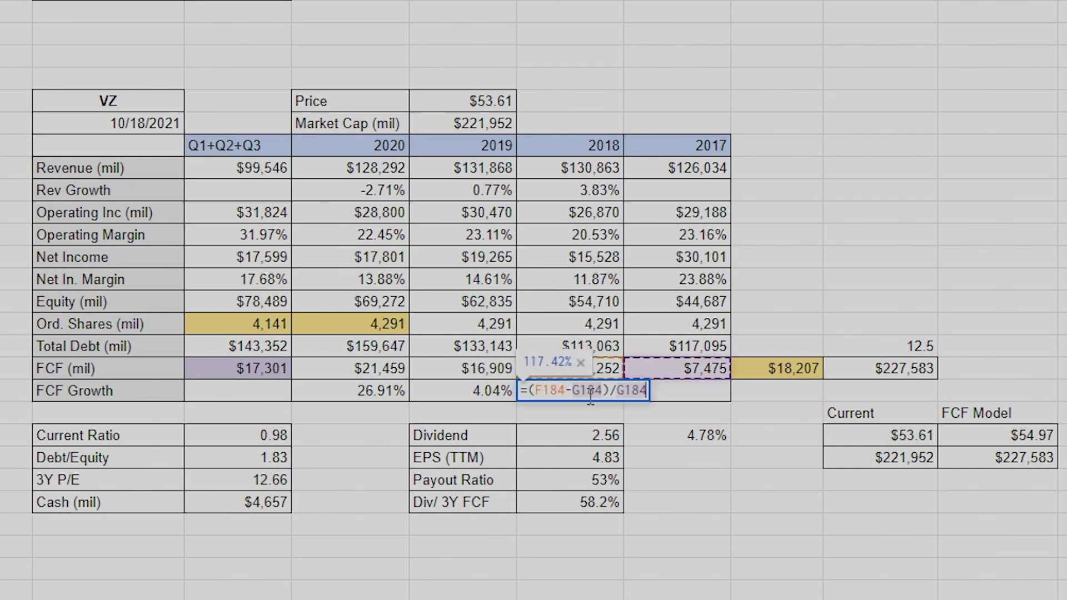
pyautogui.press('Return')
pyautogui.click(595, 392)
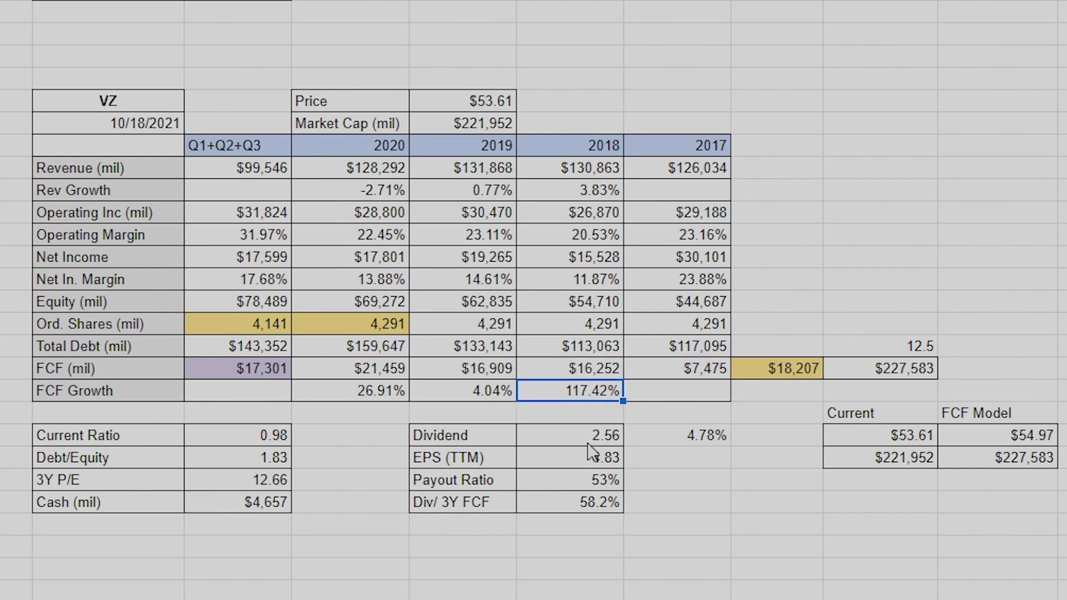
pyautogui.doubleClick(270, 434)
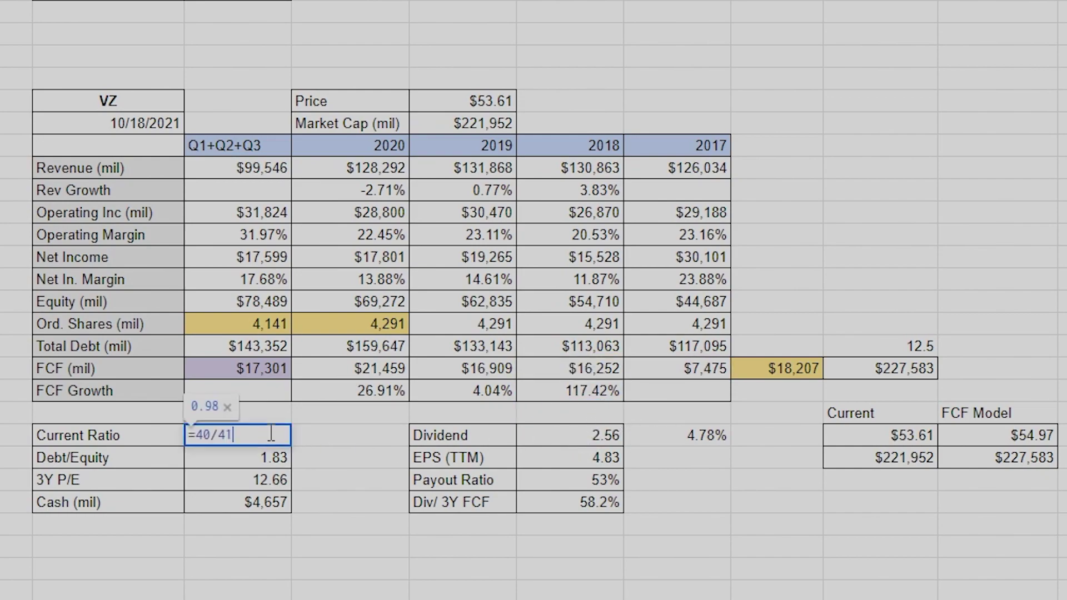
pyautogui.click(305, 445)
pyautogui.click(259, 440)
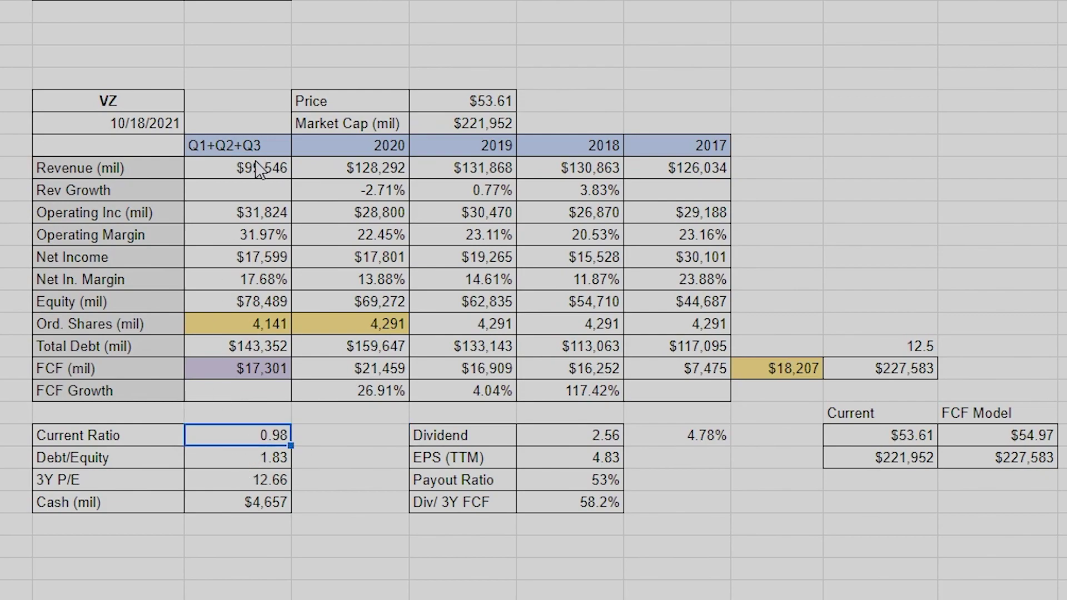
pyautogui.moveTo(148, 110); pyautogui.dragTo(723, 395)
pyautogui.click(640, 459)
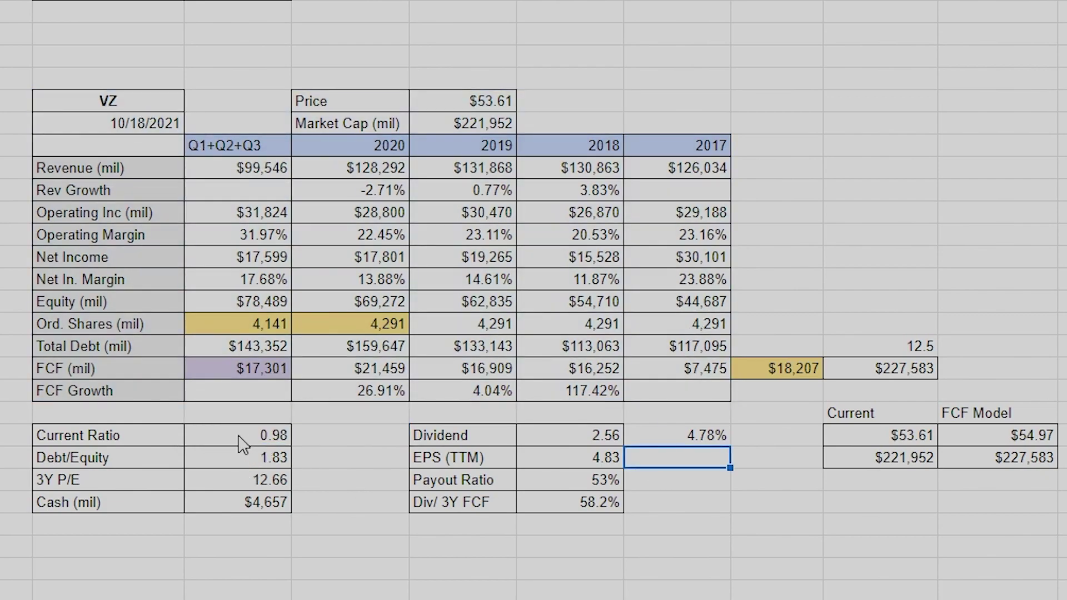
pyautogui.doubleClick(233, 462)
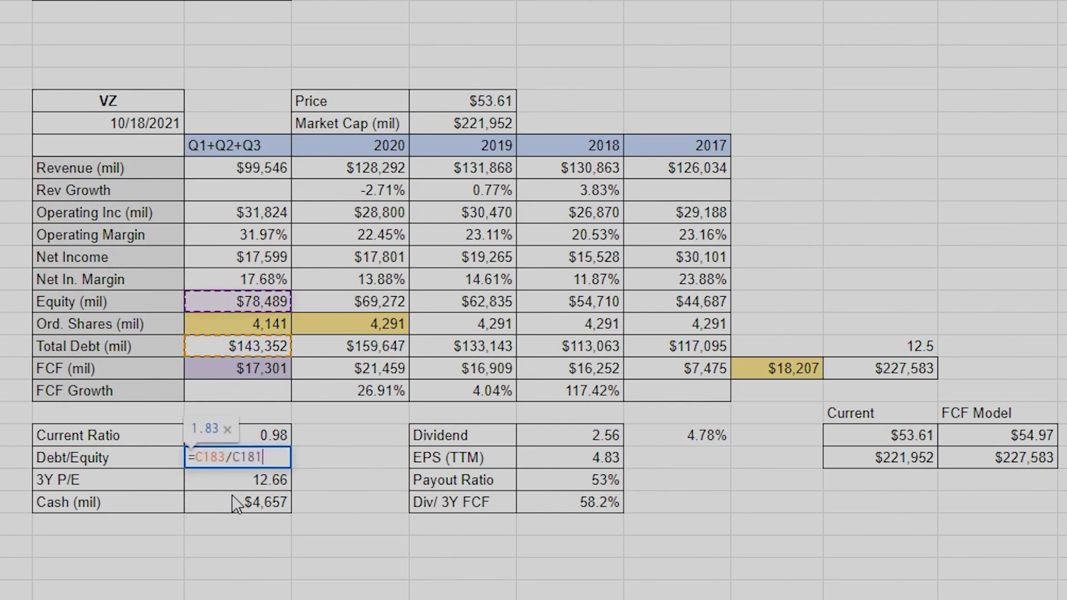
pyautogui.click(339, 464)
pyautogui.click(253, 461)
pyautogui.press('Return')
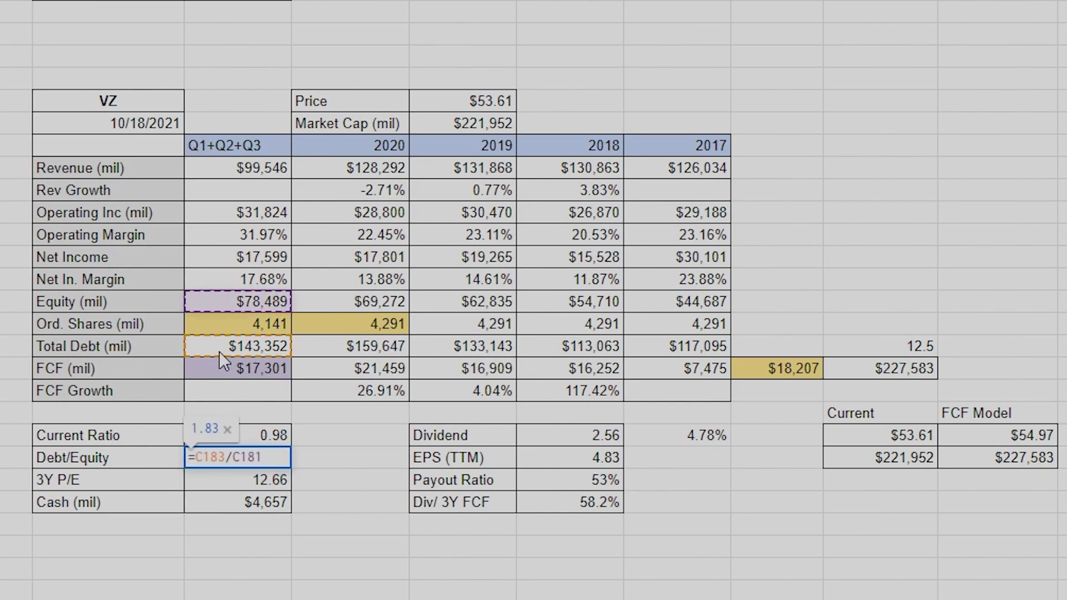
# Retype the Debt/Equity formula as Total Debt divided by Equity (=C183/C181), still showing 1.83.
pyautogui.click(255, 344)
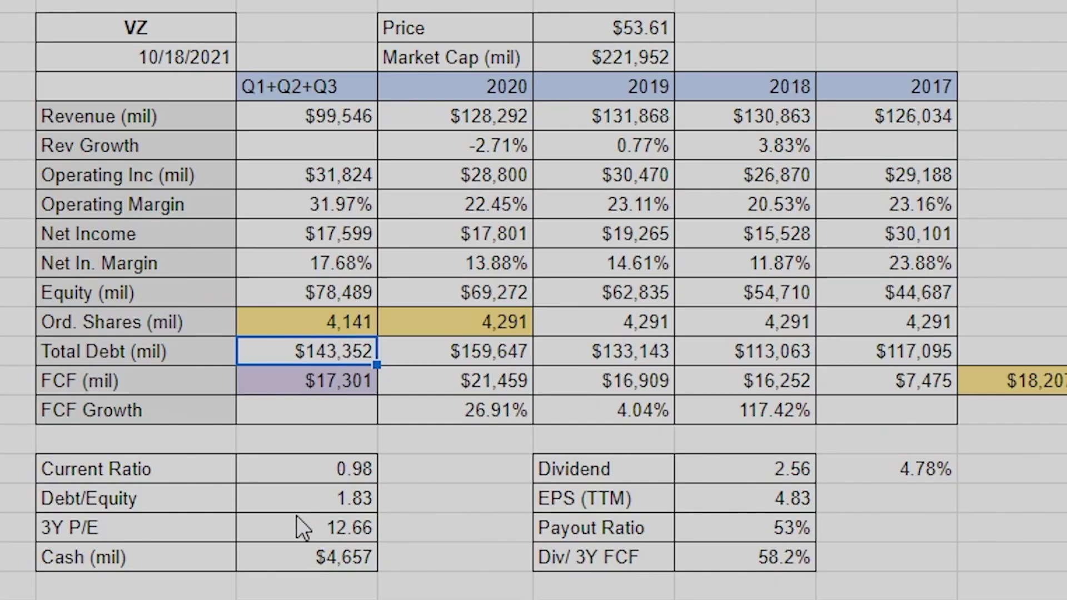
pyautogui.click(306, 500)
pyautogui.press('Return')
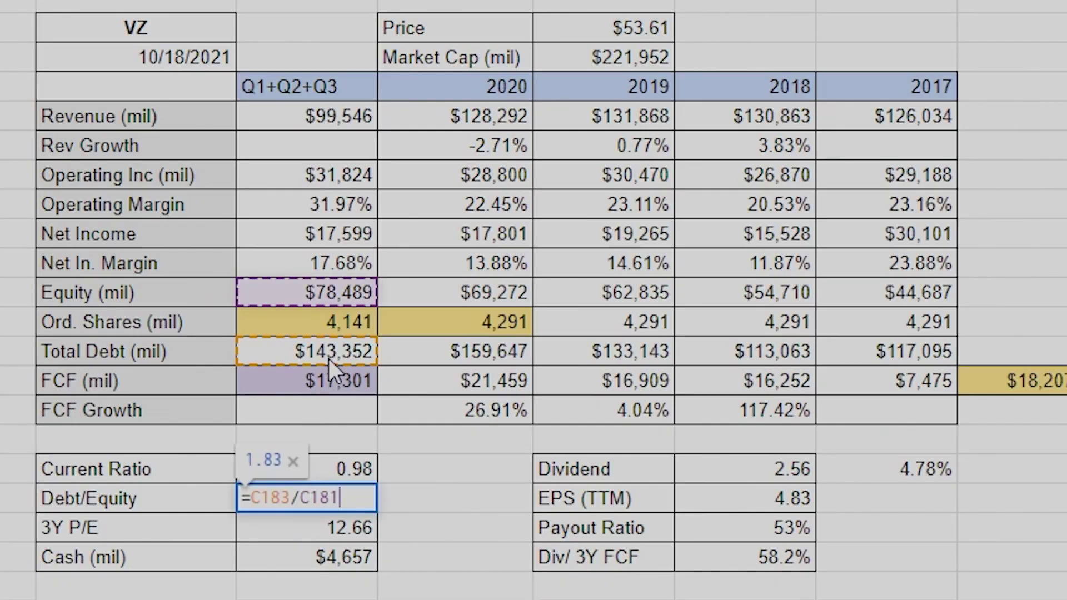
pyautogui.moveTo(338, 498); pyautogui.dragTo(151, 495)
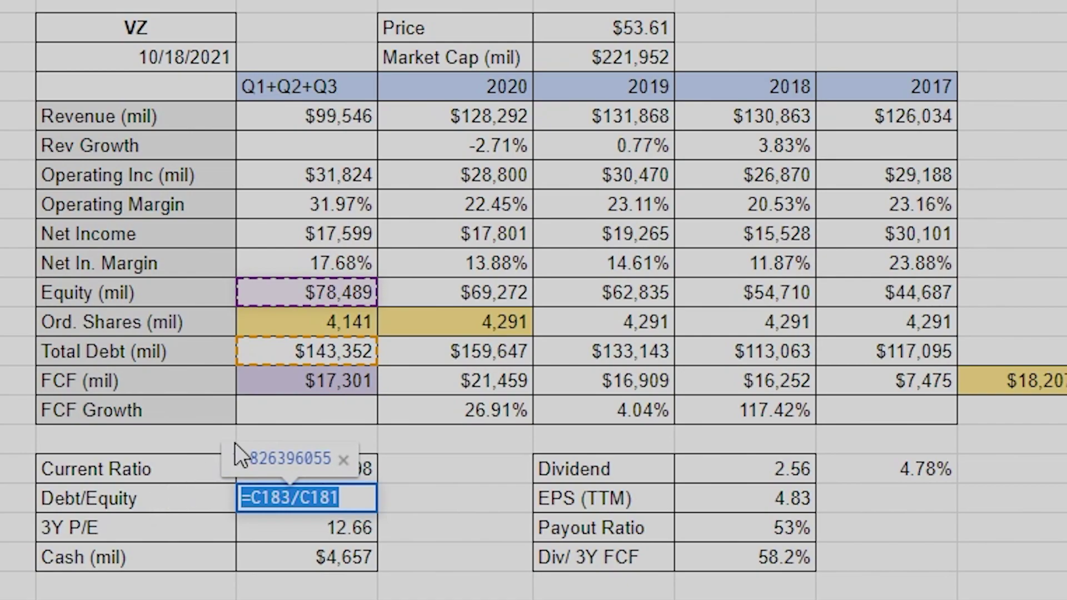
pyautogui.press('BackSpace')
pyautogui.write('=')
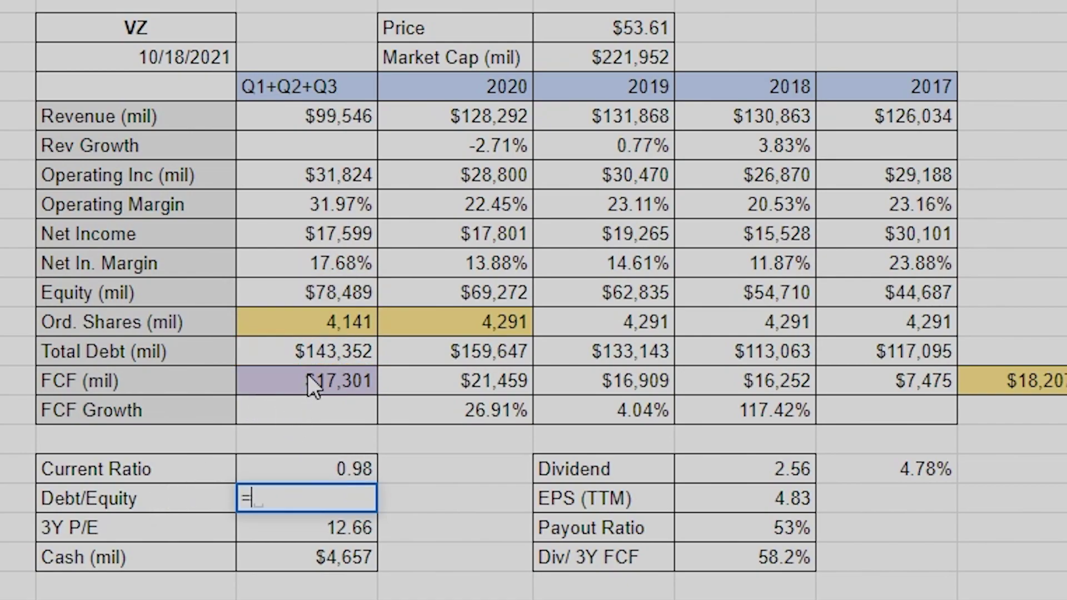
pyautogui.click(314, 350)
pyautogui.write('/')
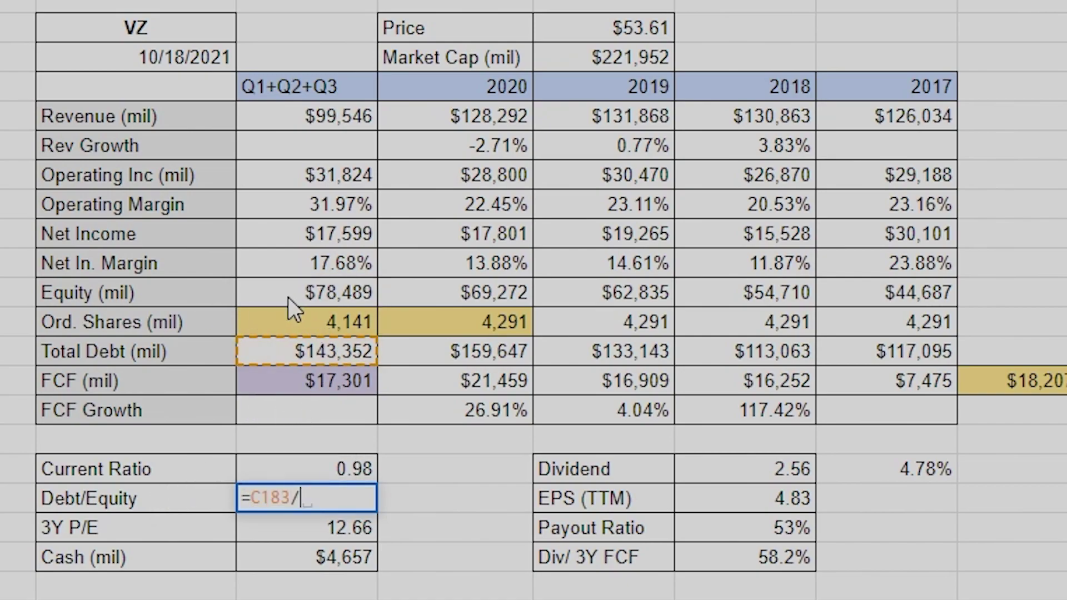
pyautogui.click(289, 296)
pyautogui.press('Return')
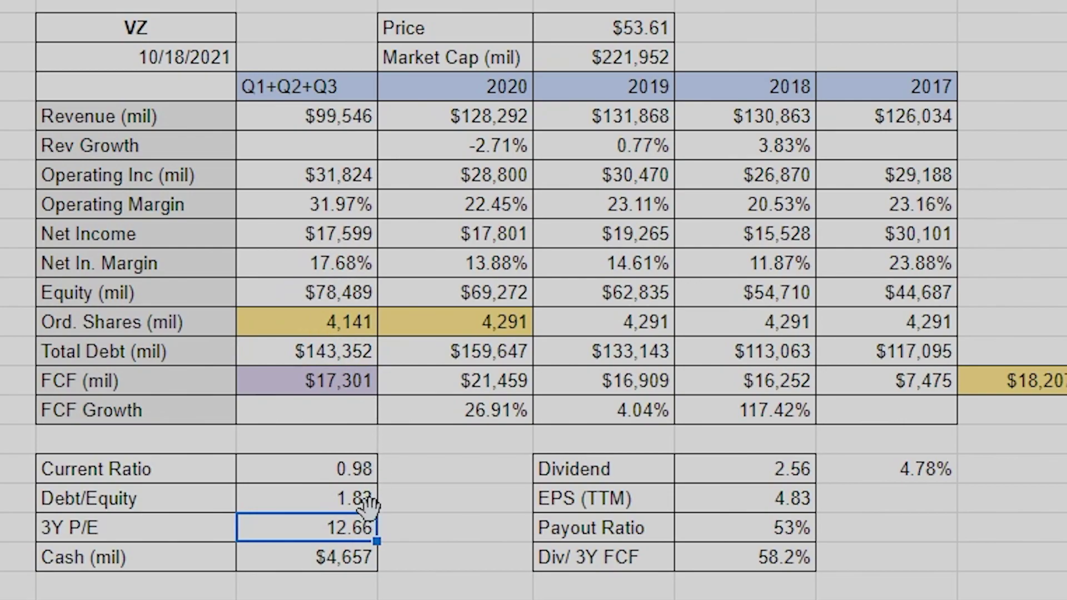
pyautogui.click(331, 566)
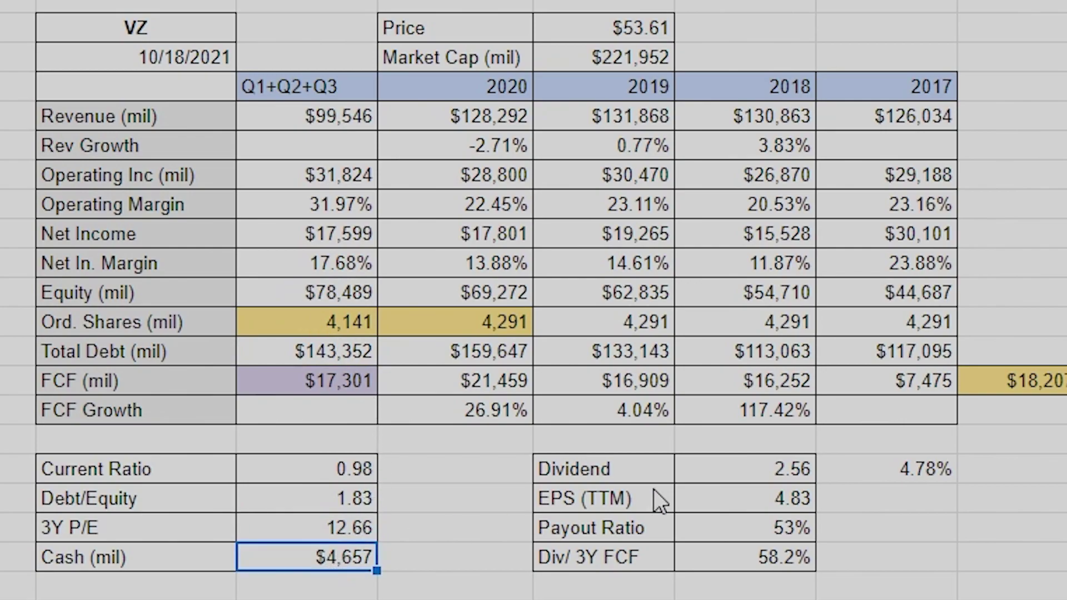
pyautogui.click(750, 477)
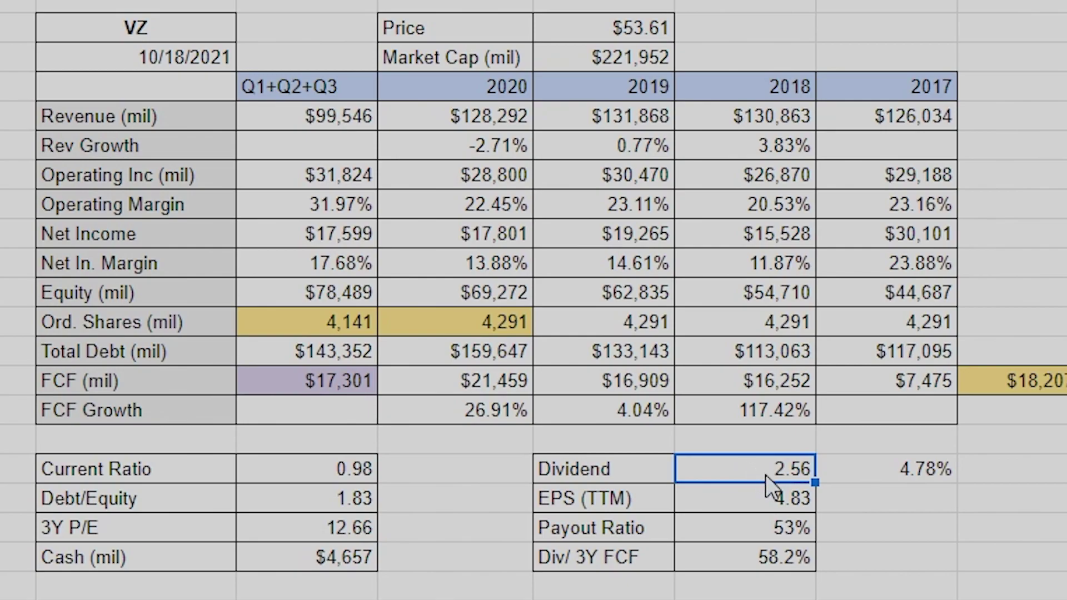
# Inspect the existing dividend yield formula and the 2.56 Dividend value.
pyautogui.doubleClick(888, 472)
pyautogui.press('Return')
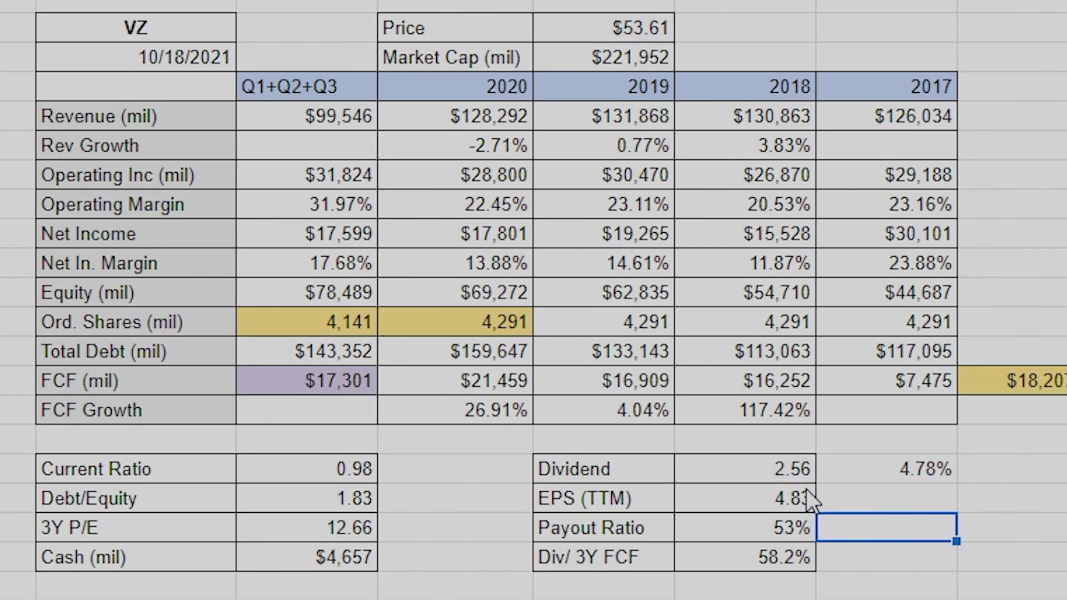
pyautogui.click(802, 474)
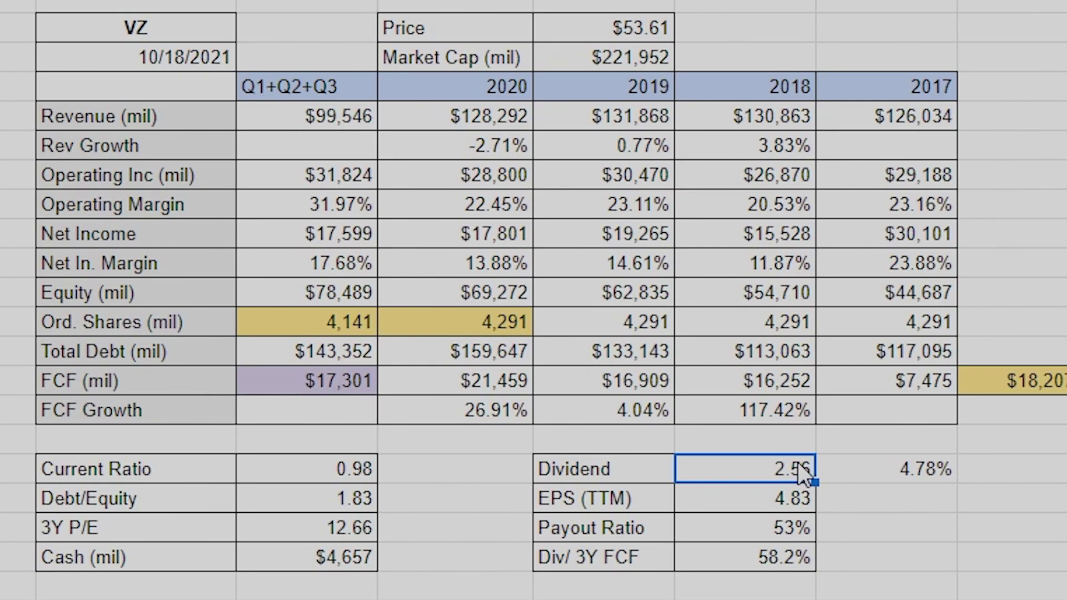
pyautogui.doubleClick(785, 471)
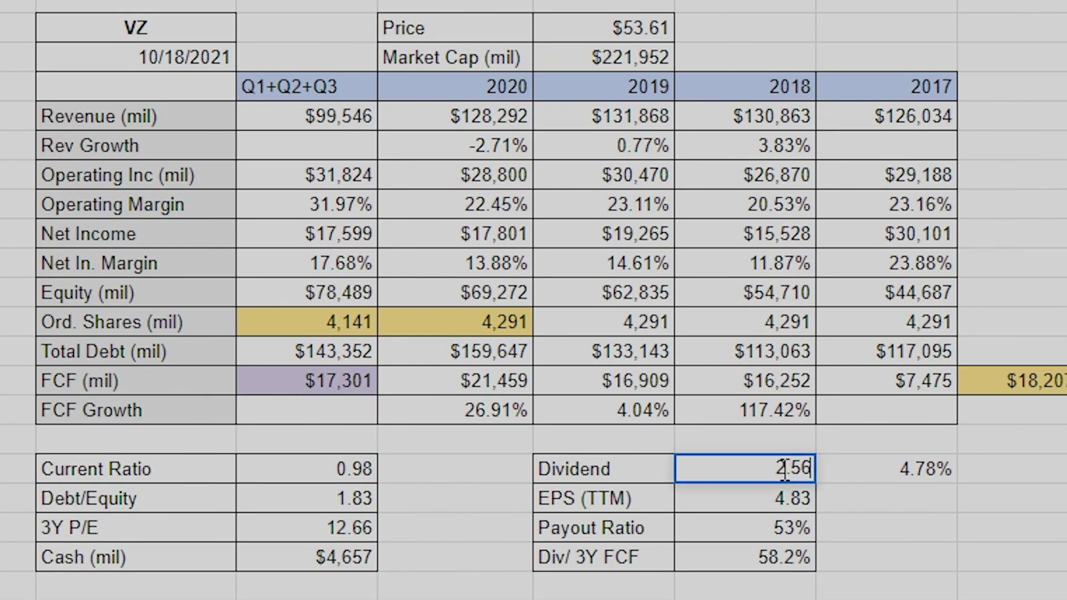
pyautogui.doubleClick(757, 466)
pyautogui.click(828, 556)
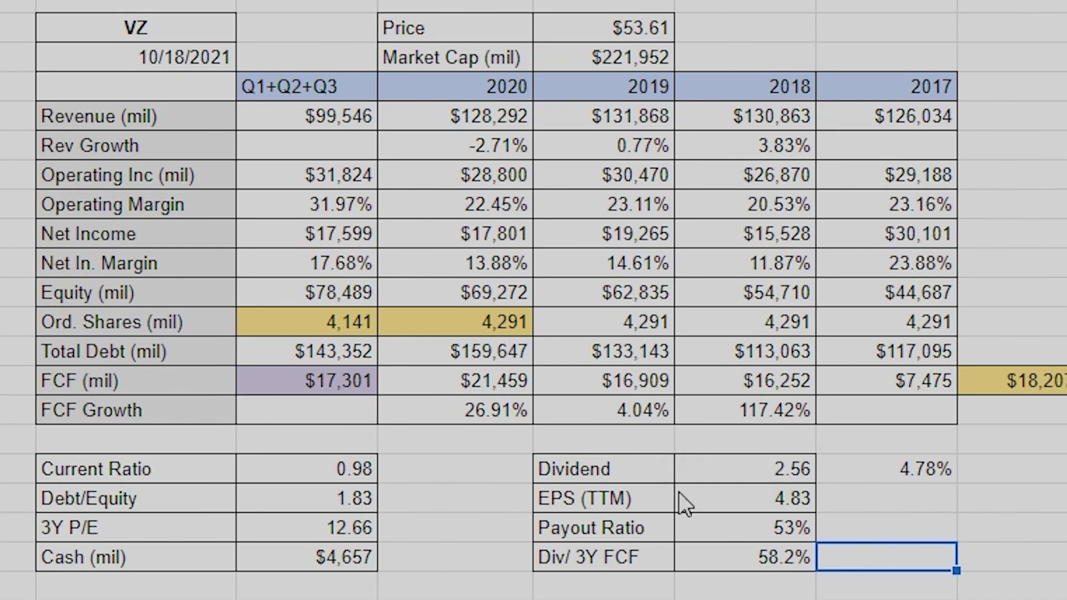
pyautogui.click(765, 503)
pyautogui.click(874, 508)
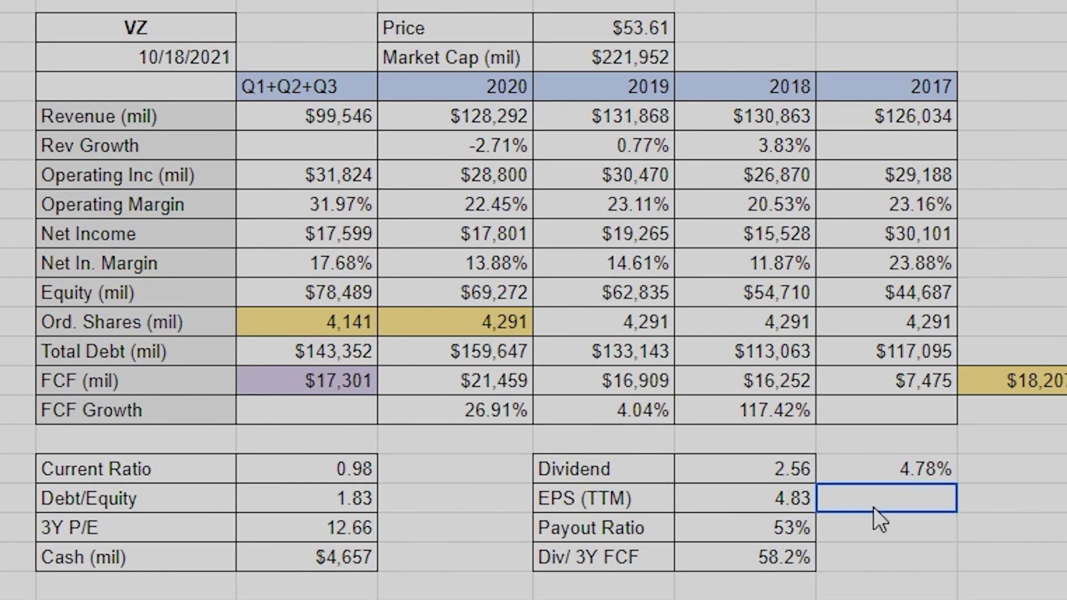
pyautogui.click(778, 475)
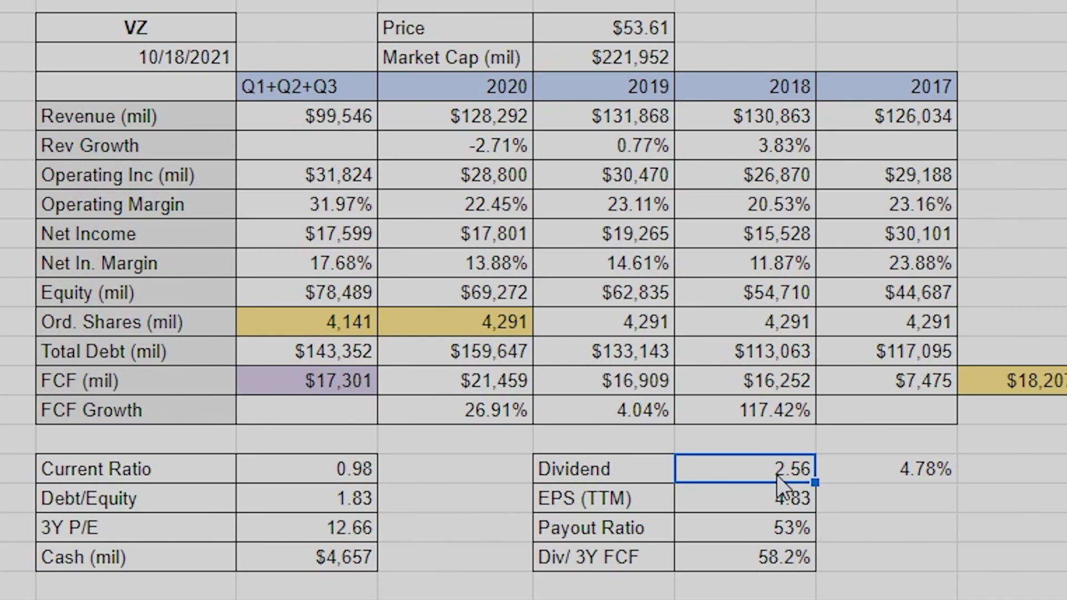
pyautogui.click(895, 478)
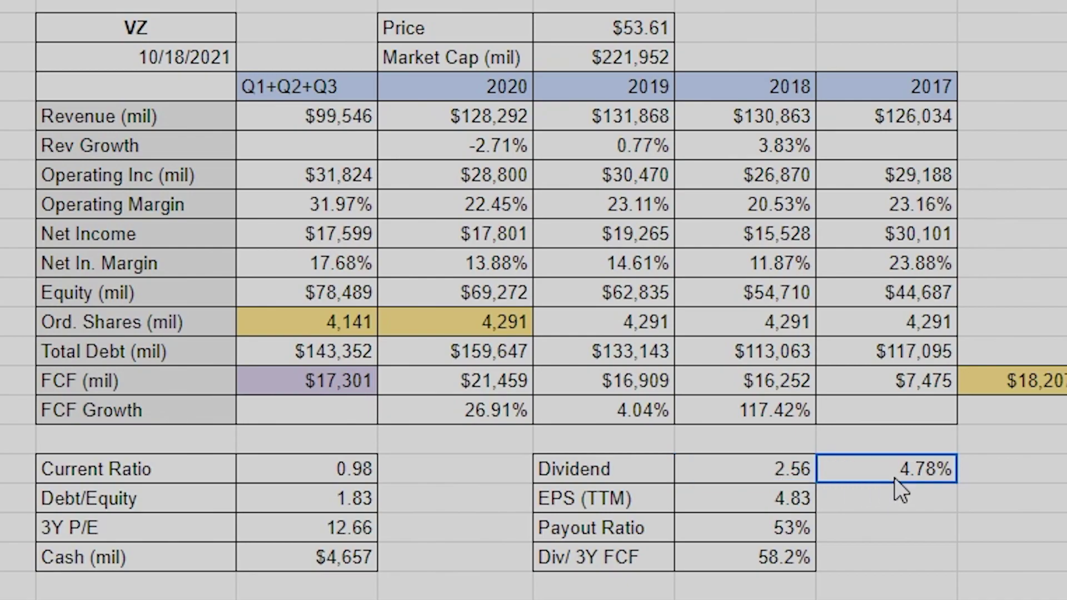
pyautogui.click(788, 478)
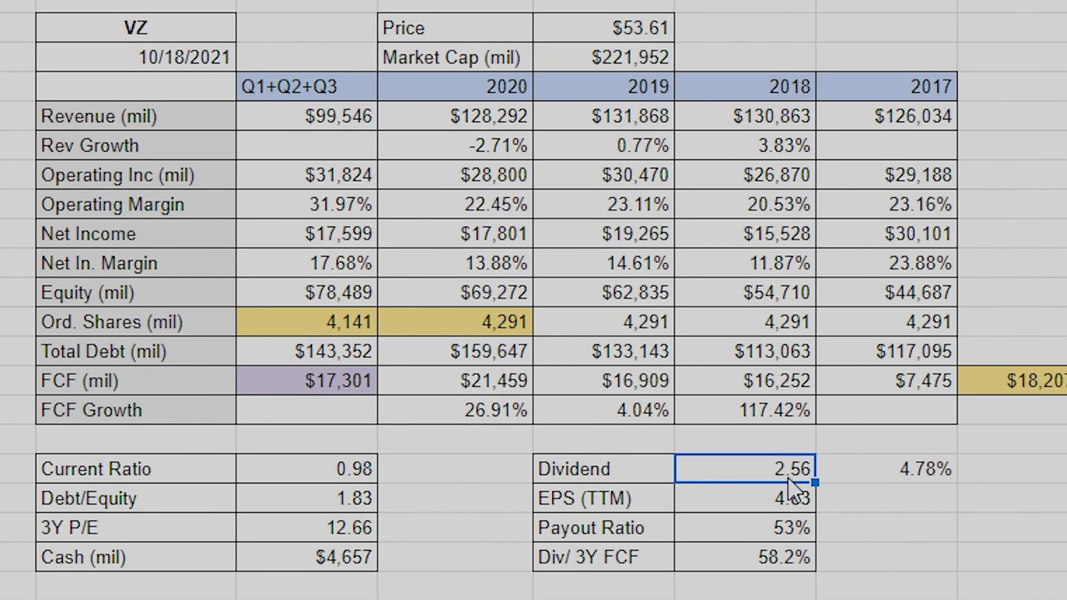
# Clear the old 4.78% dividend yield formula.
pyautogui.doubleClick(887, 480)
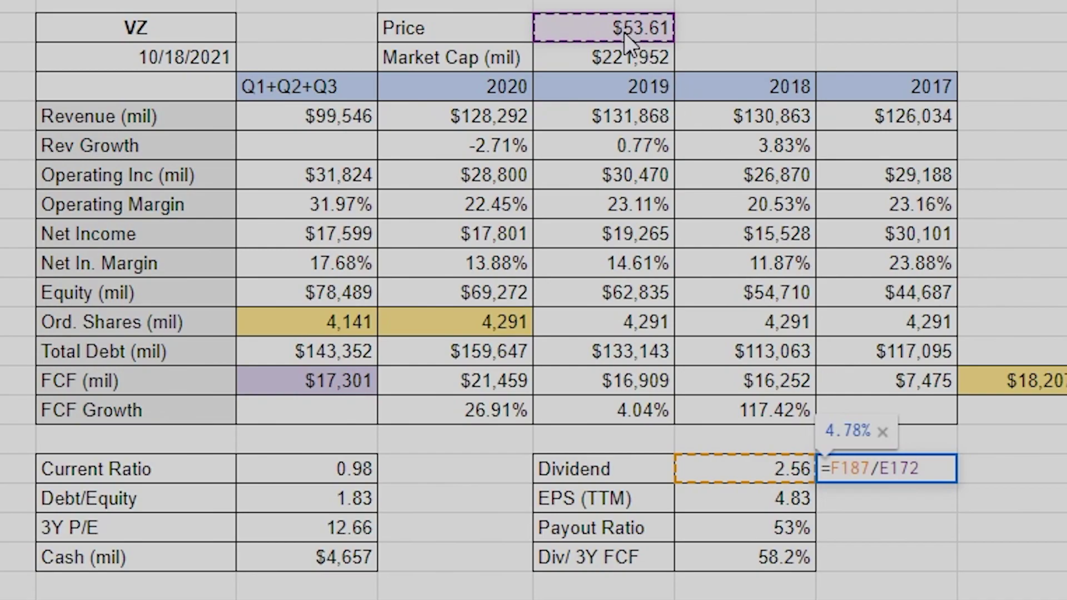
pyautogui.hotkey('shift', 'Tab')
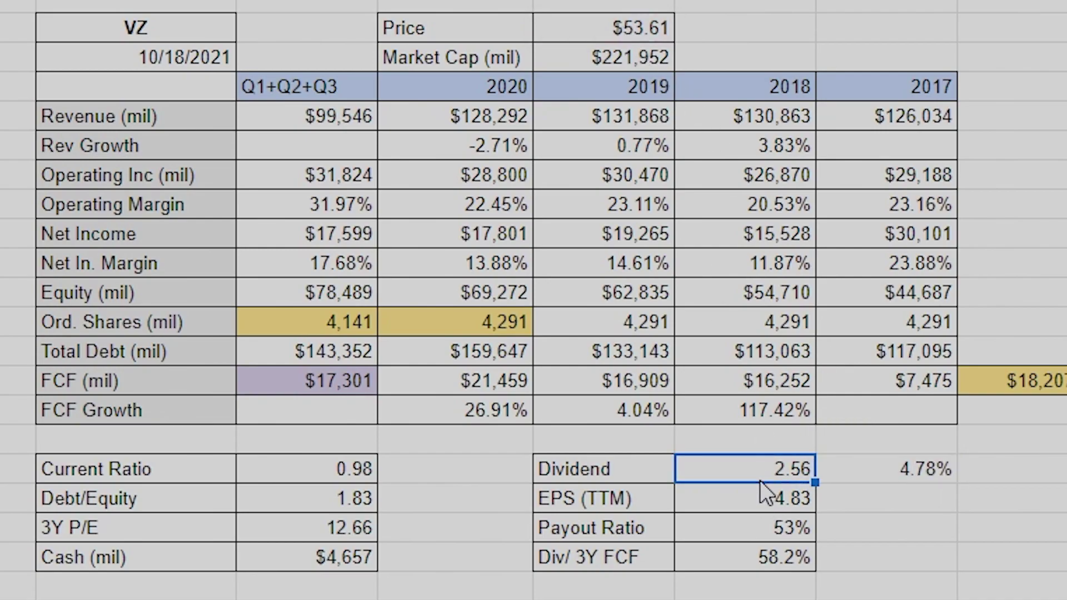
pyautogui.click(893, 479)
pyautogui.doubleClick(892, 479)
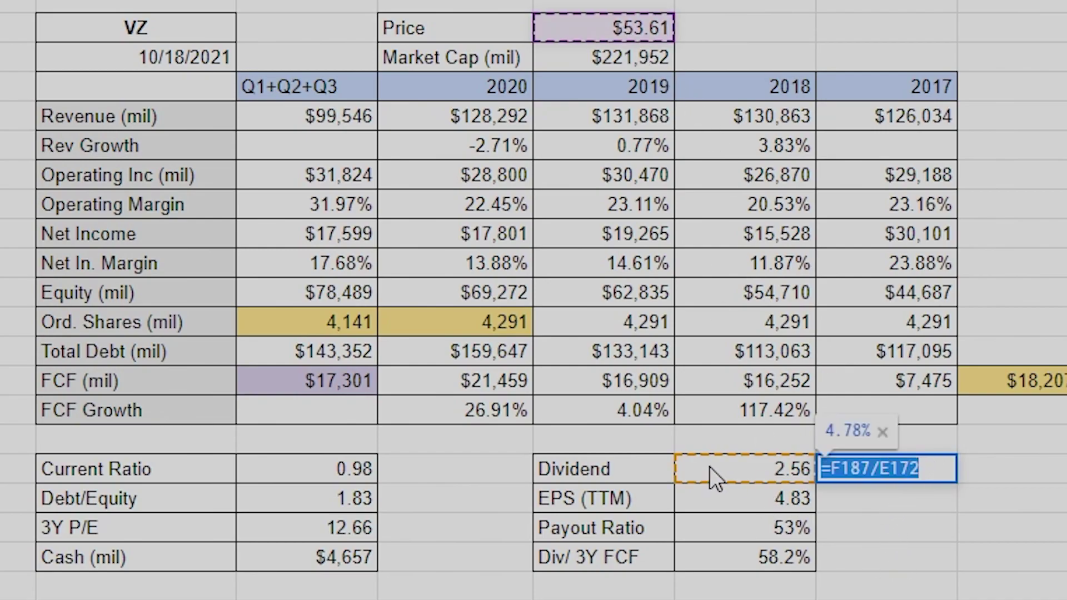
pyautogui.press('BackSpace')
pyautogui.press('BackSpace')
pyautogui.press('BackSpace')
pyautogui.press('BackSpace')
pyautogui.press('BackSpace')
pyautogui.press('BackSpace')
pyautogui.press('BackSpace')
pyautogui.press('BackSpace')
pyautogui.press('BackSpace')
pyautogui.press('BackSpace')
pyautogui.click(906, 559)
# Enter the yield beside Dividend as 2.56 divided by the $53.61 price (=F187/E172), giving 4.78%.
pyautogui.click(862, 476)
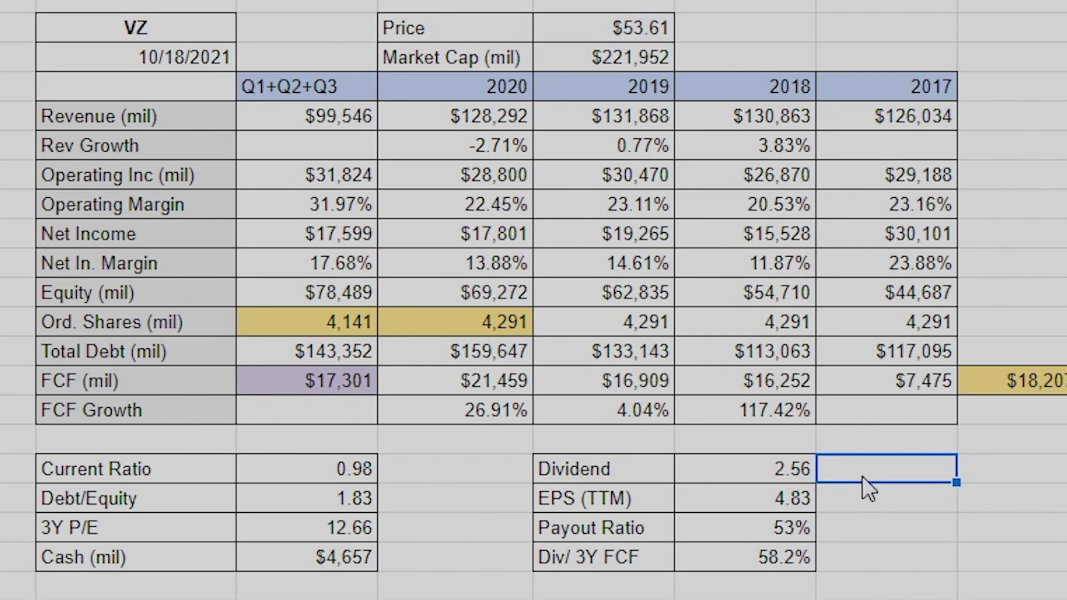
pyautogui.write('=')
pyautogui.click(761, 469)
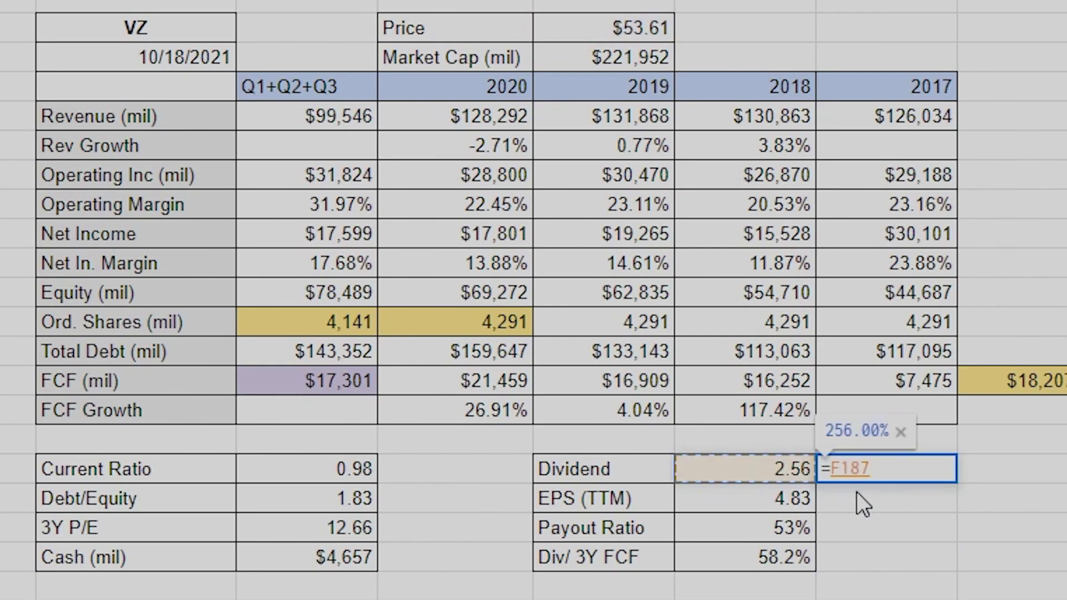
pyautogui.write('/')
pyautogui.click(623, 23)
pyautogui.press('Return')
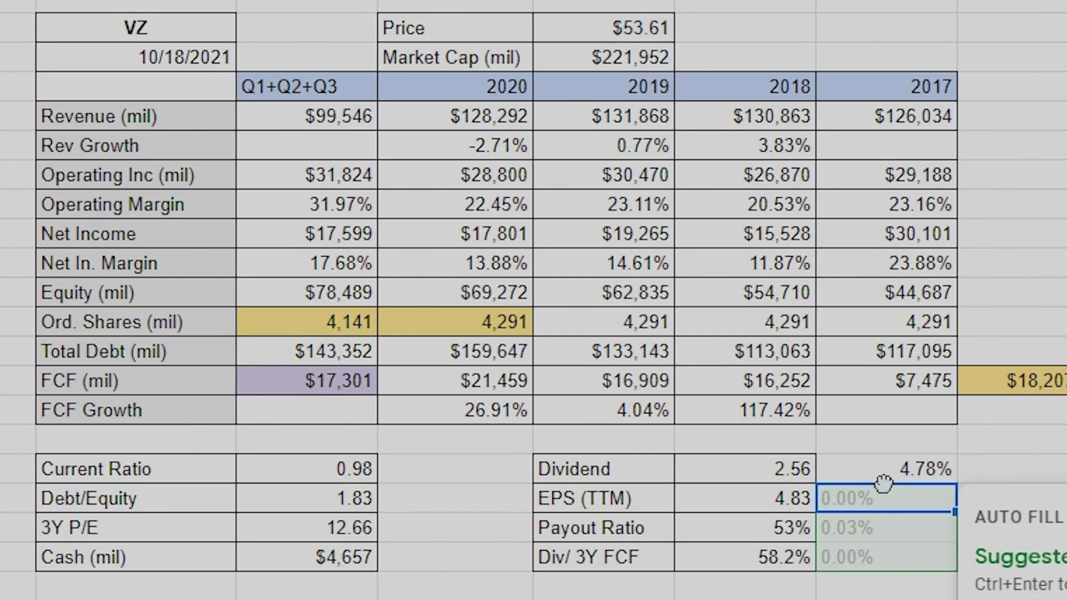
pyautogui.press('Up')
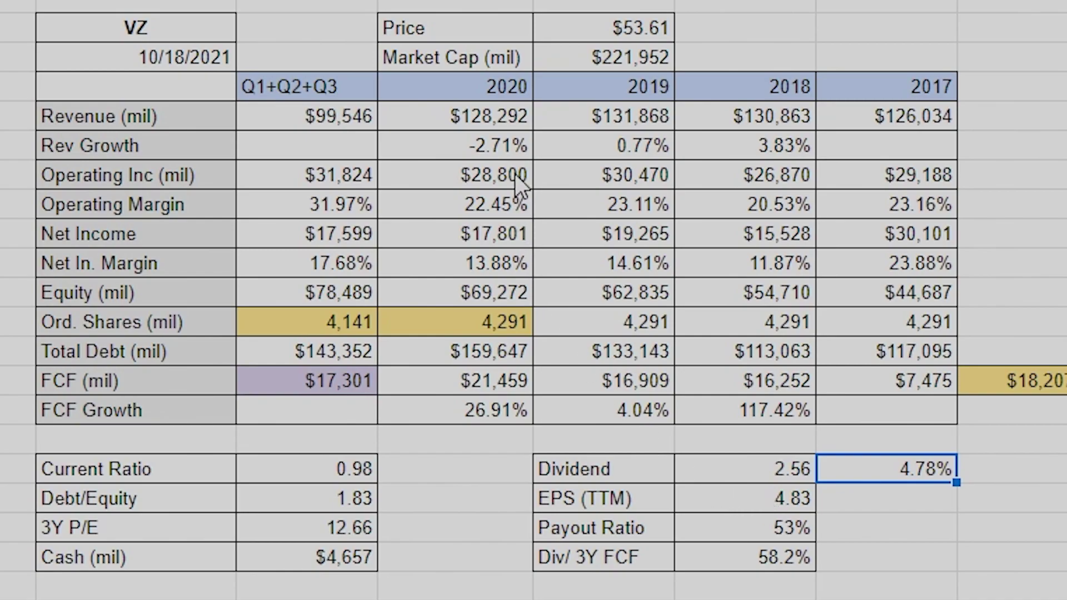
# Review the 2020 column figures from Market Cap down.
pyautogui.click(461, 86)
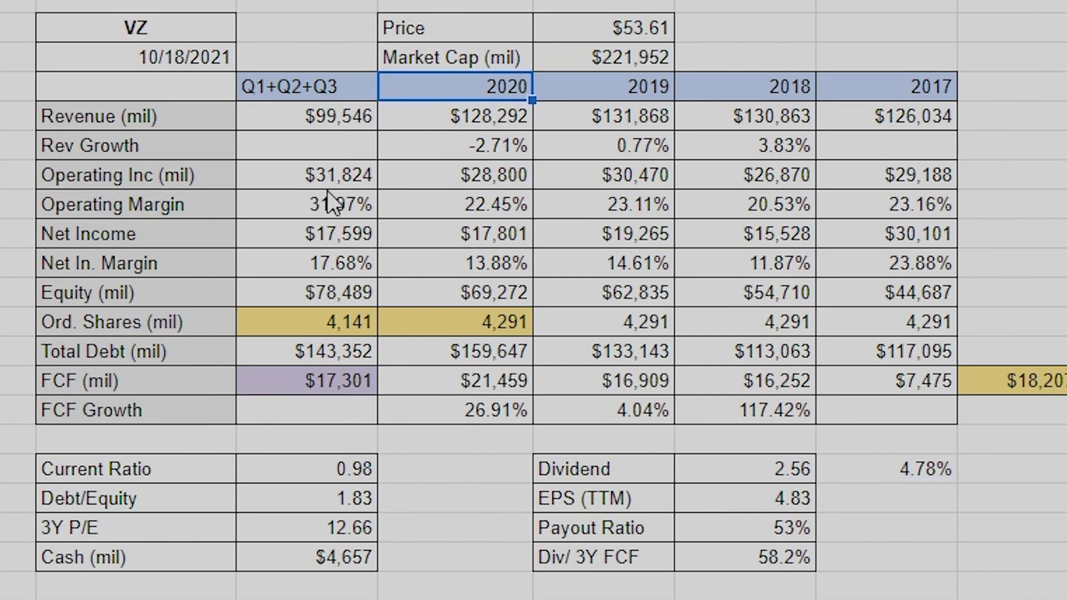
pyautogui.moveTo(481, 91); pyautogui.dragTo(449, 178)
pyautogui.moveTo(456, 57); pyautogui.dragTo(459, 211)
pyautogui.hotkey('ctrl', 'Down')
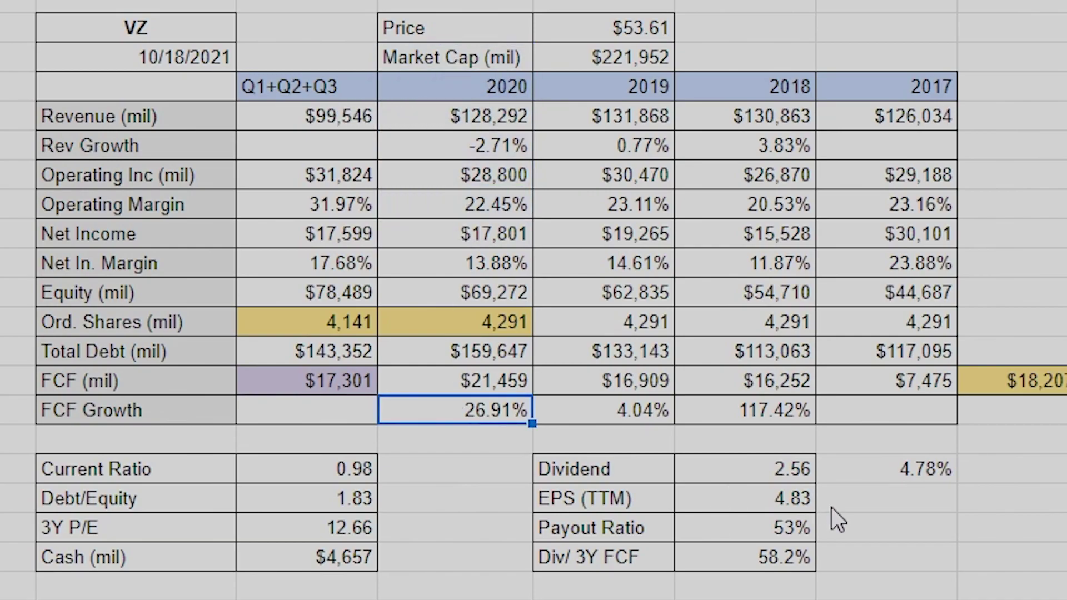
# Enter =D179/D182 beside EPS (TTM): $17,801 net income over 4,291 shares, giving $4.15.
pyautogui.click(855, 498)
pyautogui.write('=')
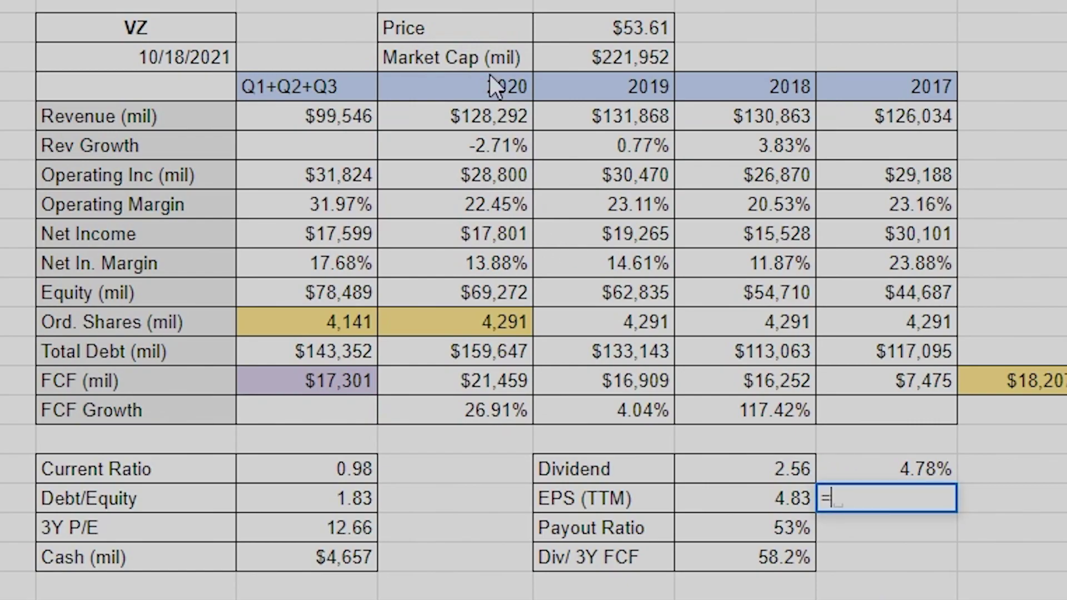
pyautogui.click(489, 240)
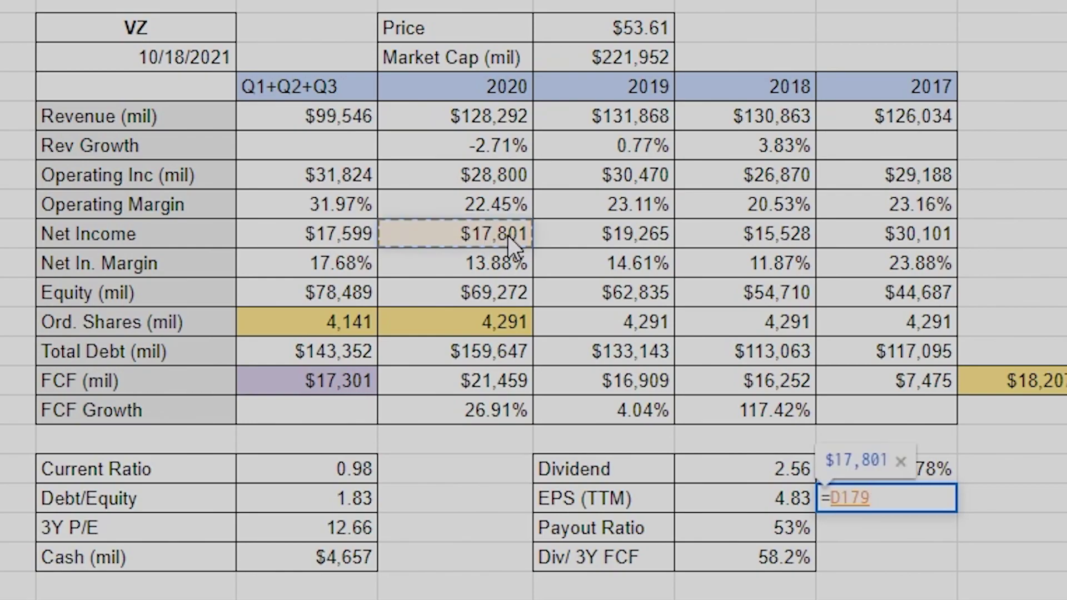
pyautogui.write('/')
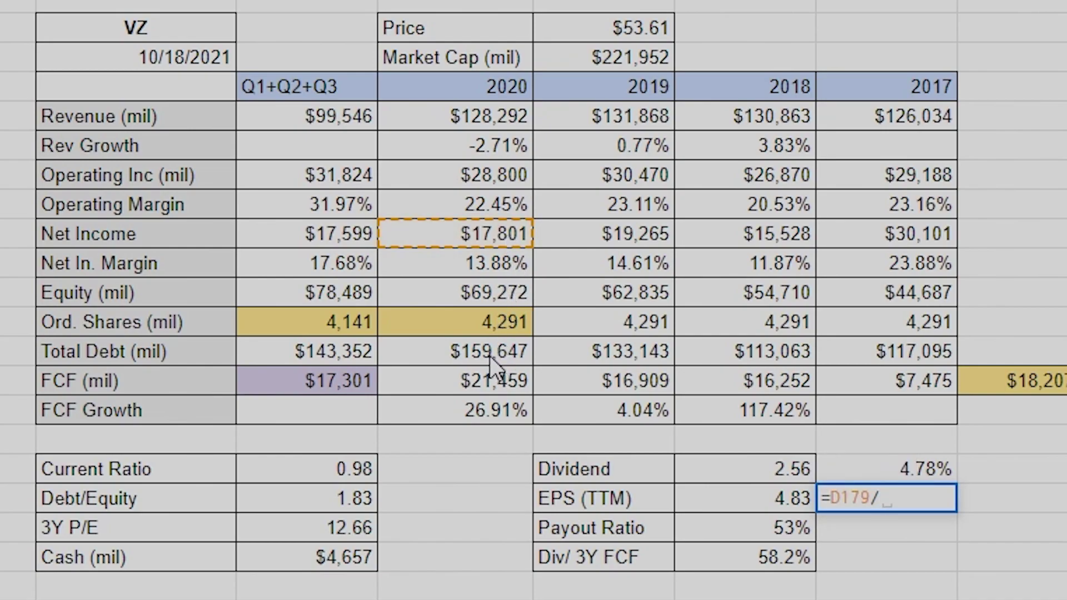
pyautogui.click(485, 331)
pyautogui.press('Return')
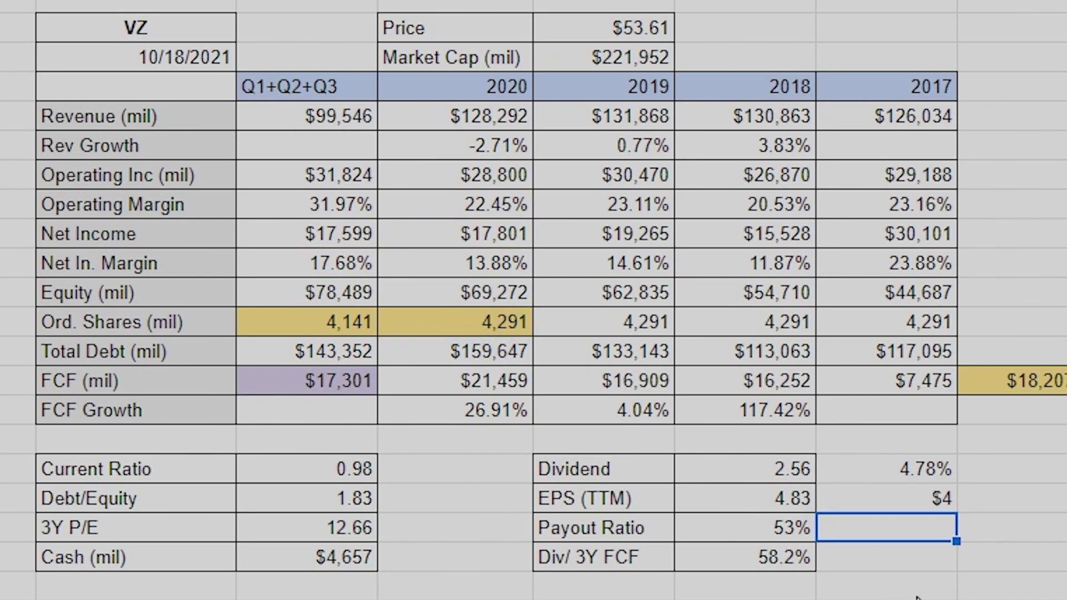
pyautogui.click(897, 491)
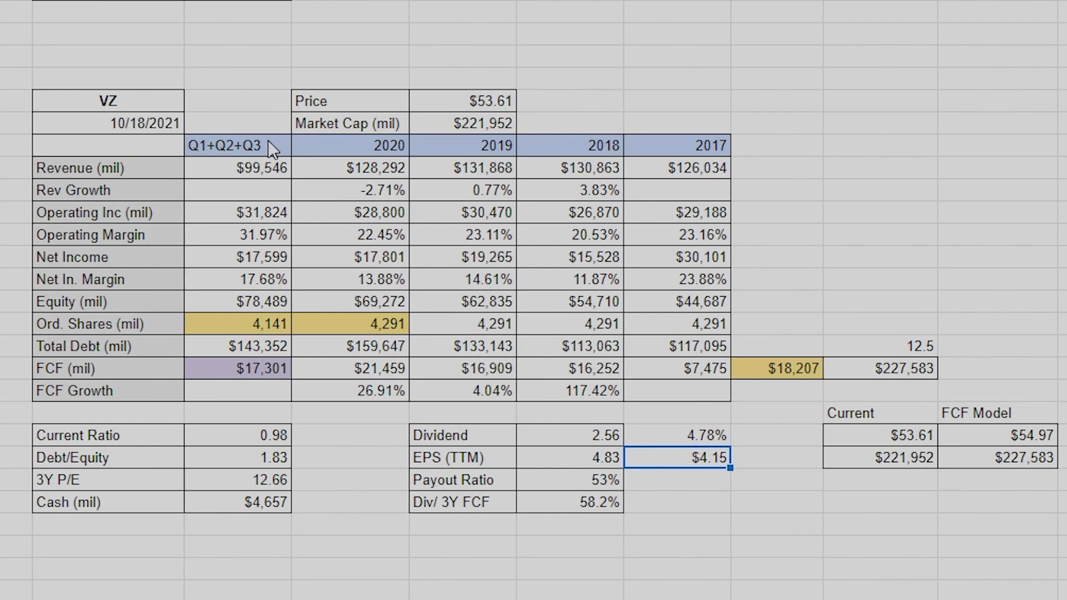
# Review the ratio figures and delete the $4.15 EPS result beside EPS (TTM).
pyautogui.moveTo(189, 168); pyautogui.dragTo(483, 281)
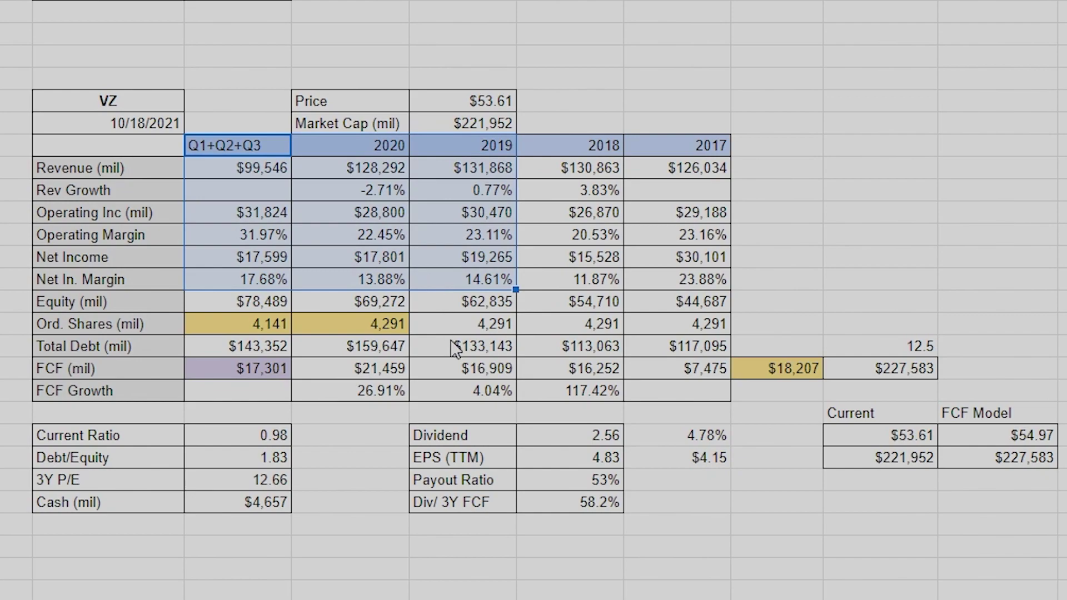
pyautogui.click(472, 346)
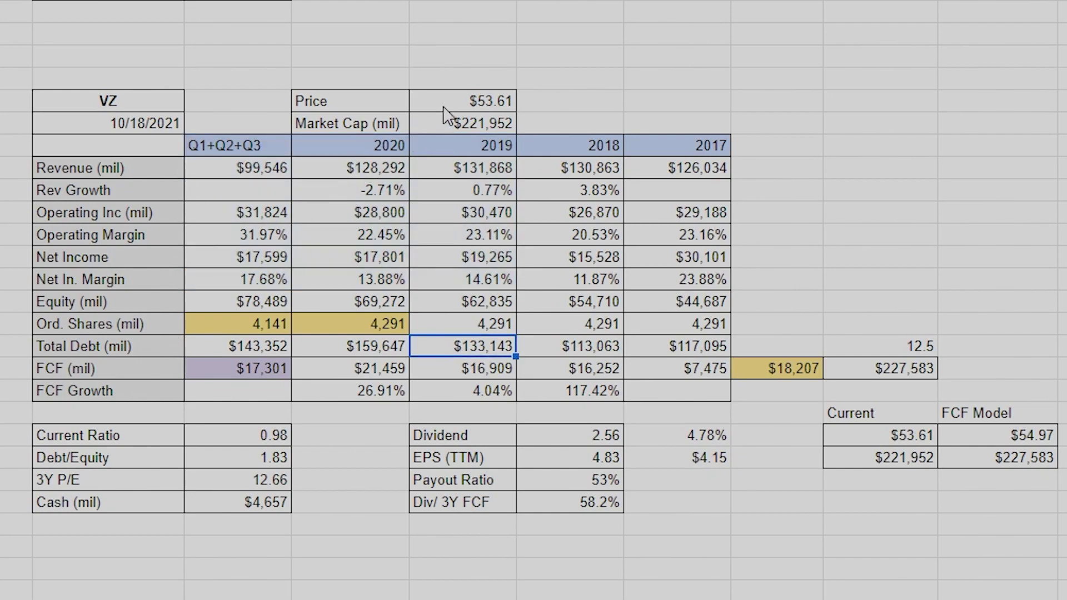
pyautogui.moveTo(245, 438)
pyautogui.mouseDown()
pyautogui.moveTo(248, 460)
pyautogui.moveTo(259, 436)
pyautogui.mouseUp()
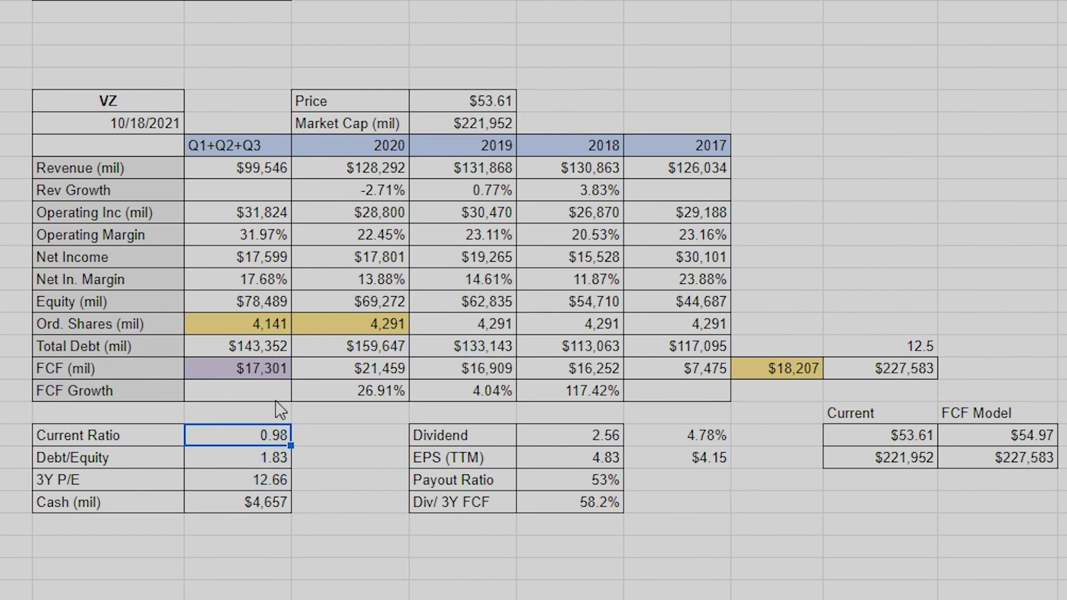
pyautogui.click(682, 465)
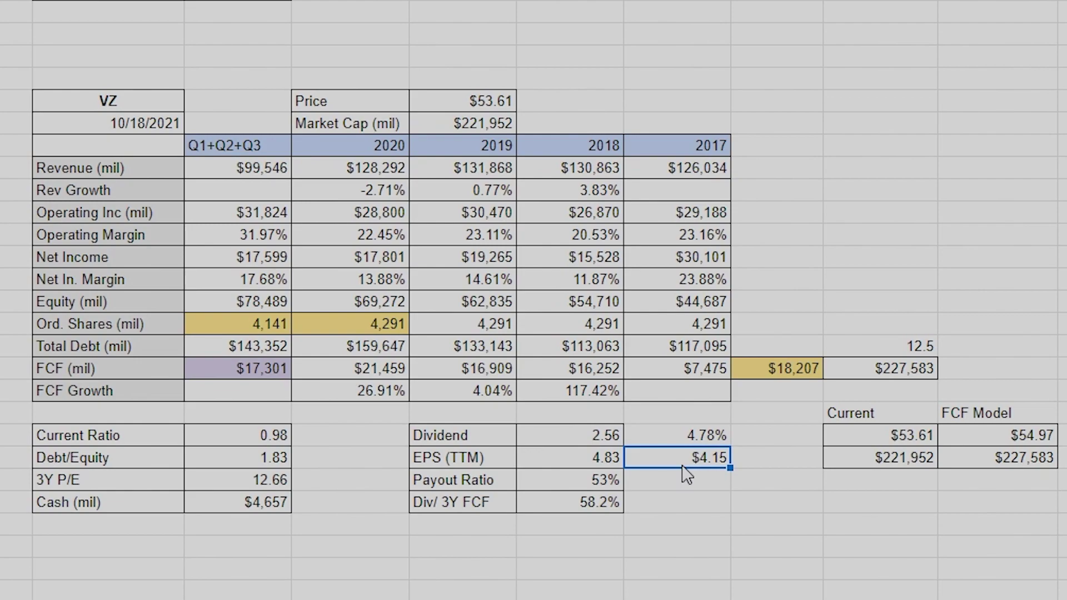
pyautogui.press('Delete')
# Inspect the 53% Payout Ratio formula and start a new formula in the cell beside it.
pyautogui.click(679, 500)
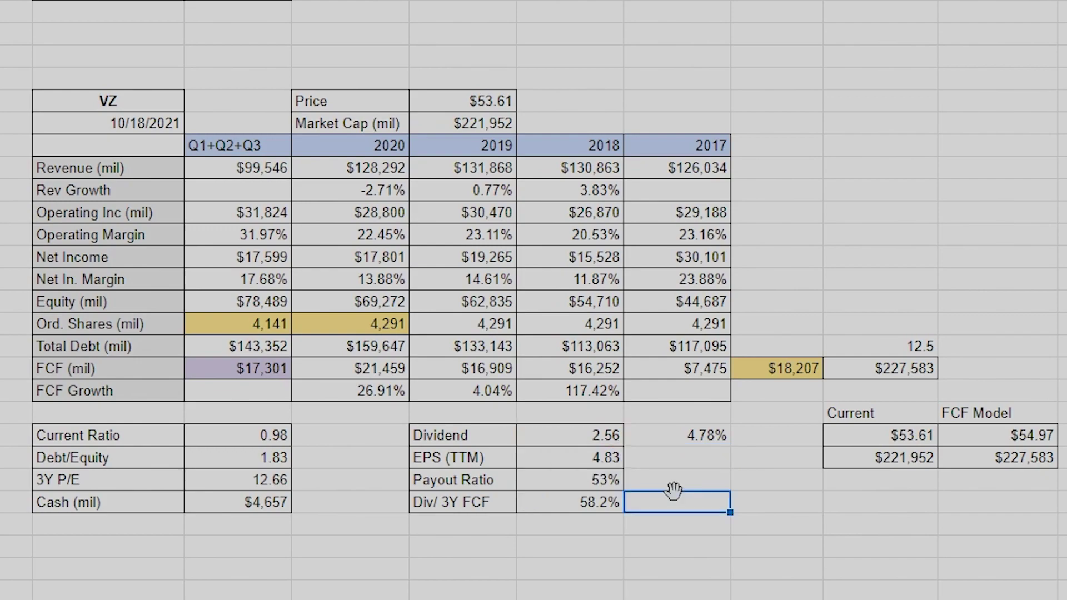
pyautogui.click(605, 487)
pyautogui.doubleClick(605, 487)
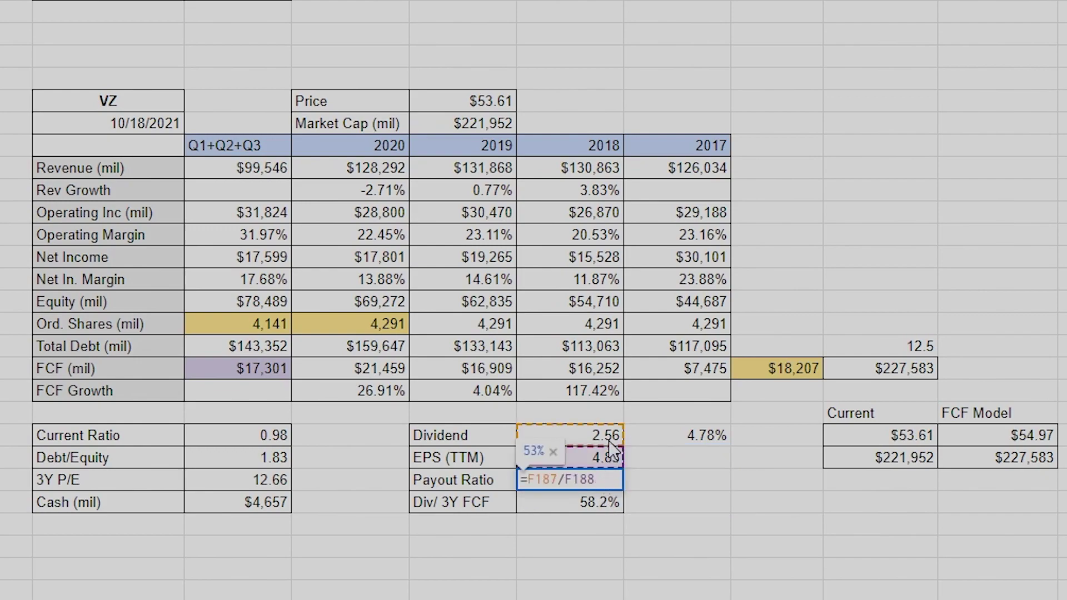
pyautogui.click(653, 485)
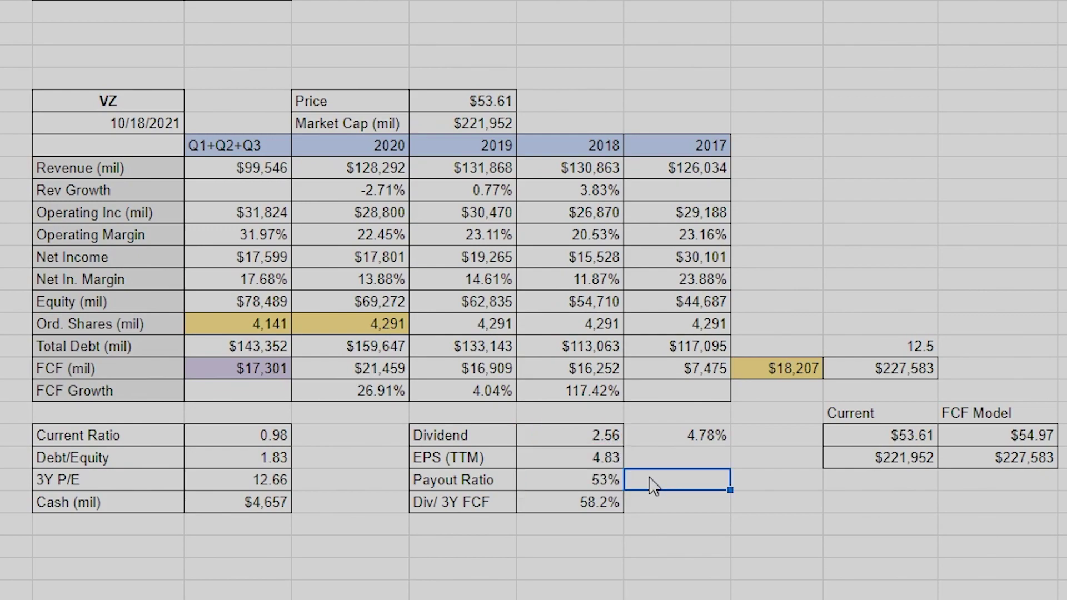
pyautogui.write('=')
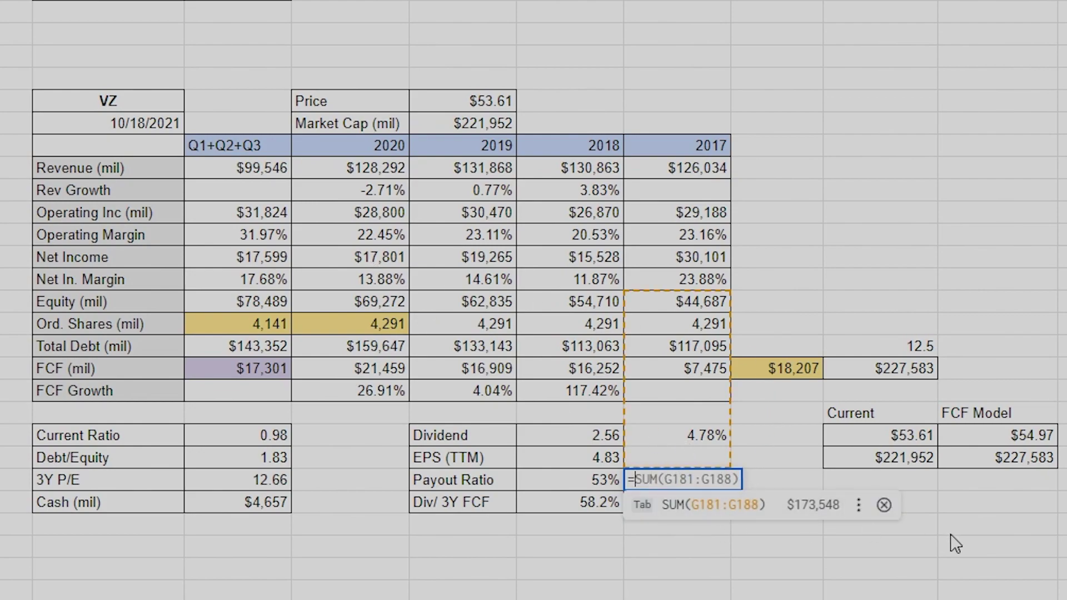
# Cancel the unfinished SUM formula and review the dividend, 2020 shares and 2020 net income figures.
pyautogui.click(883, 504)
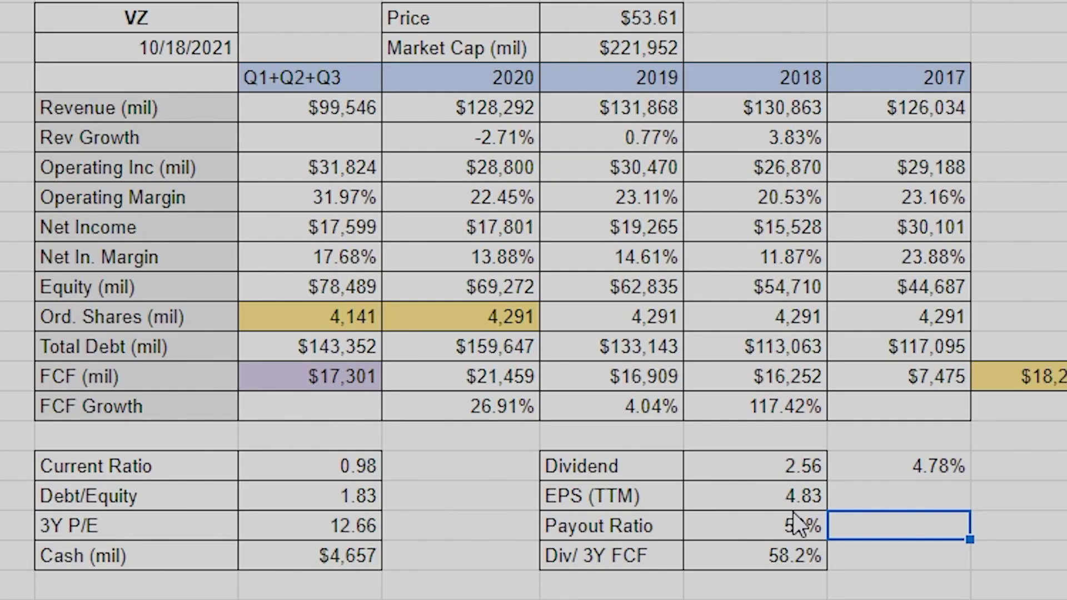
pyautogui.press('Escape')
pyautogui.click(605, 473)
pyautogui.click(808, 464)
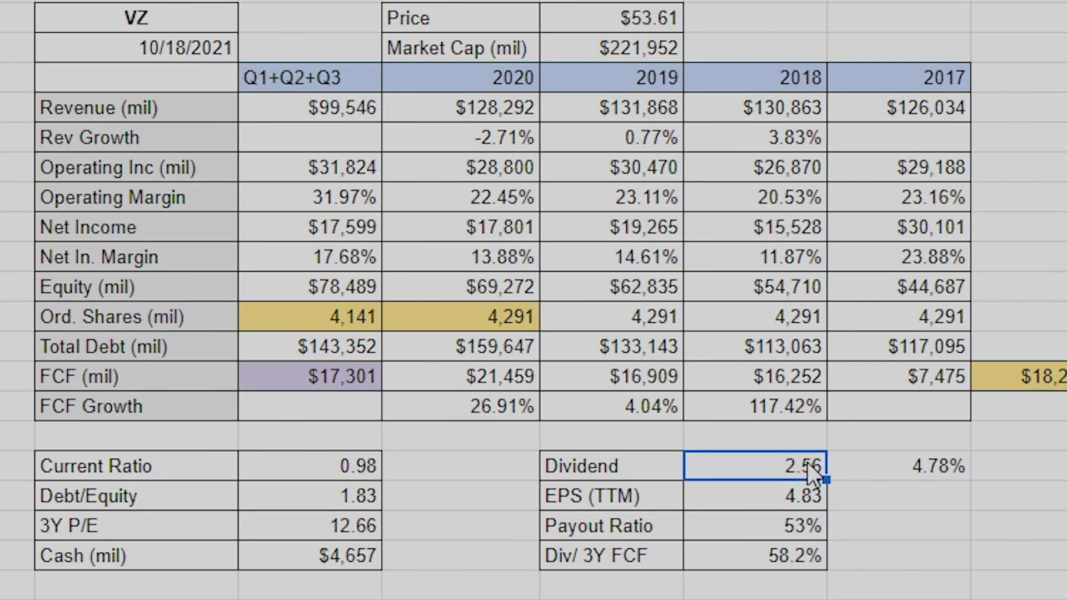
pyautogui.click(942, 467)
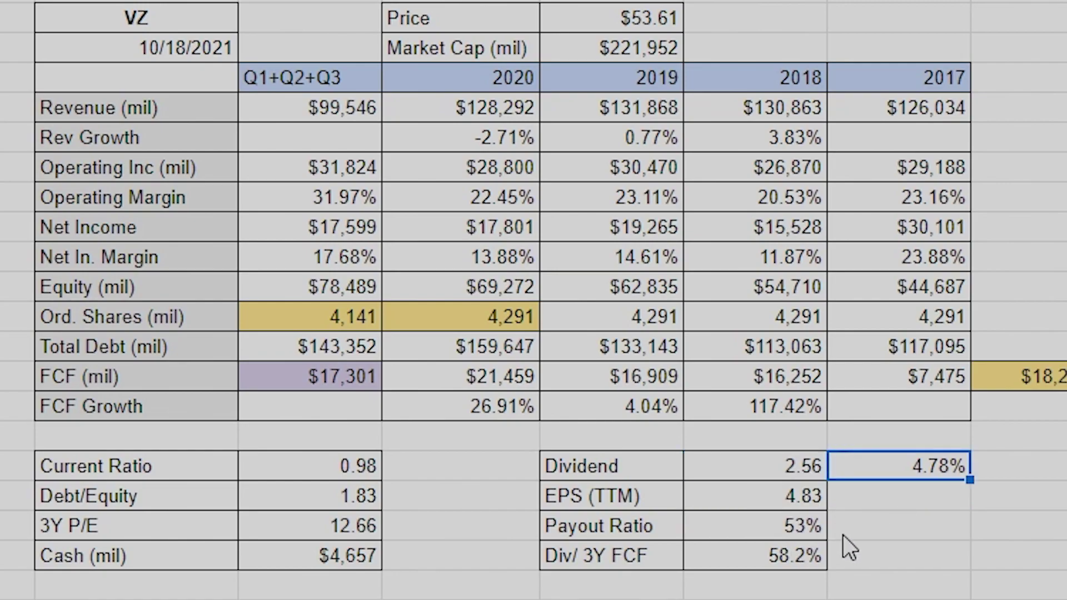
pyautogui.click(790, 457)
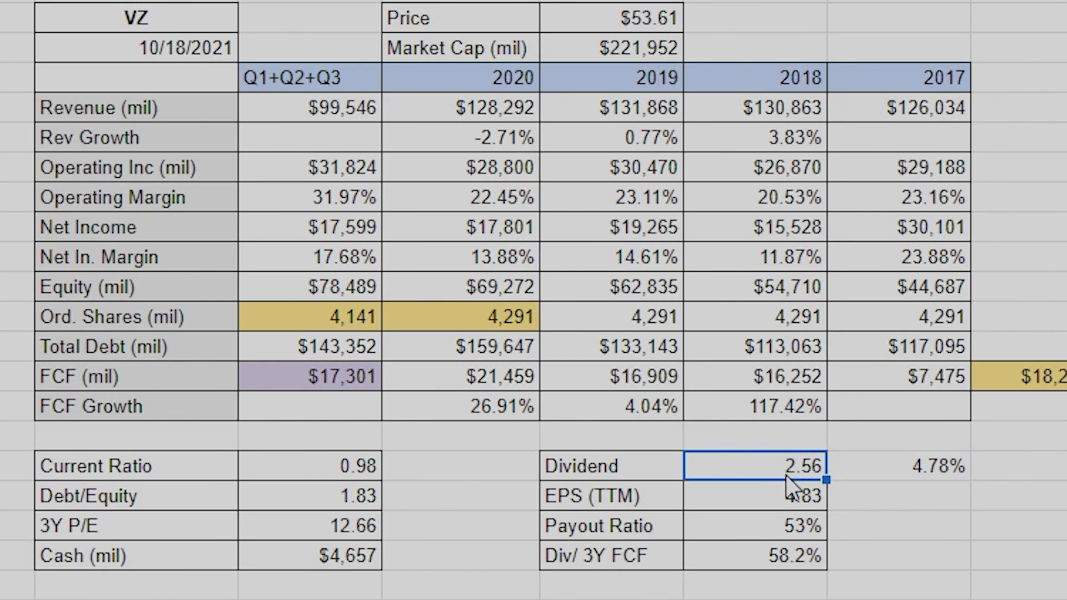
pyautogui.click(509, 321)
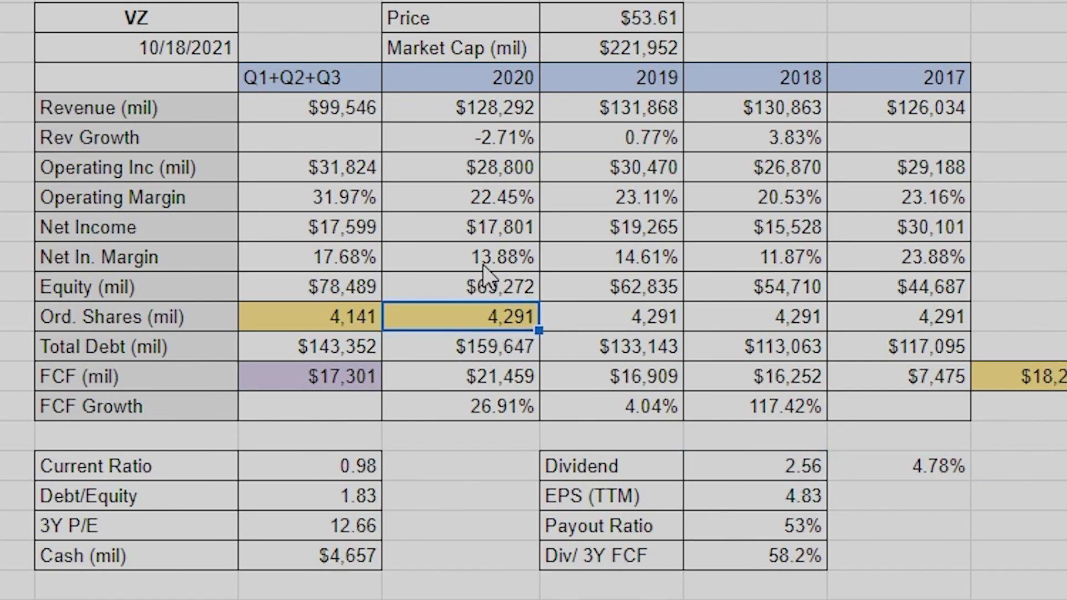
pyautogui.click(514, 226)
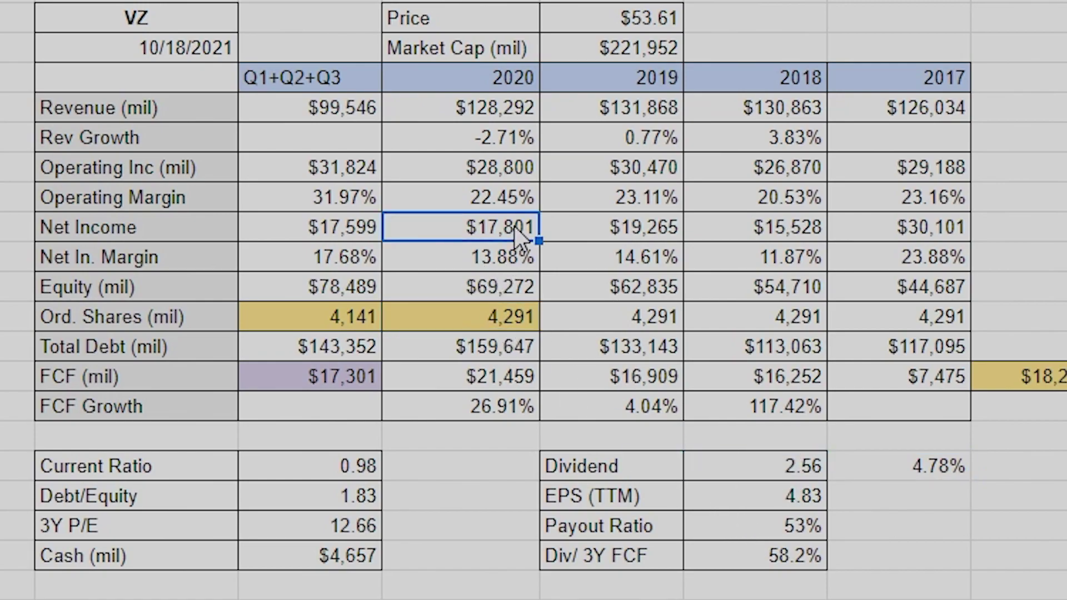
# Enter total dividends beside Payout Ratio as 2.56 times 4,291 shares, giving 10984.96.
pyautogui.click(894, 522)
pyautogui.write('=')
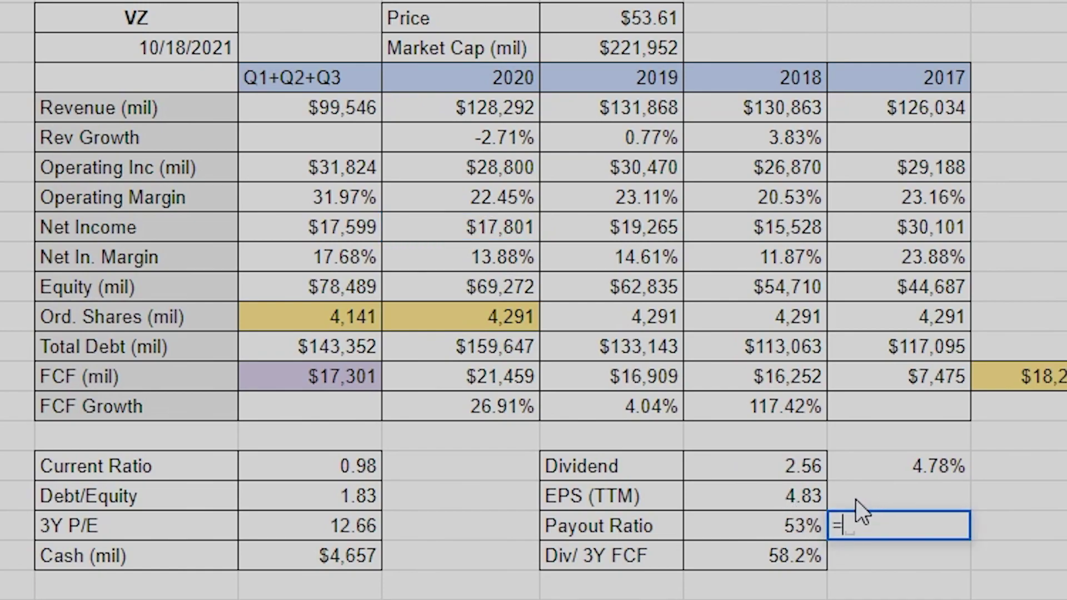
pyautogui.click(782, 465)
pyautogui.write('*')
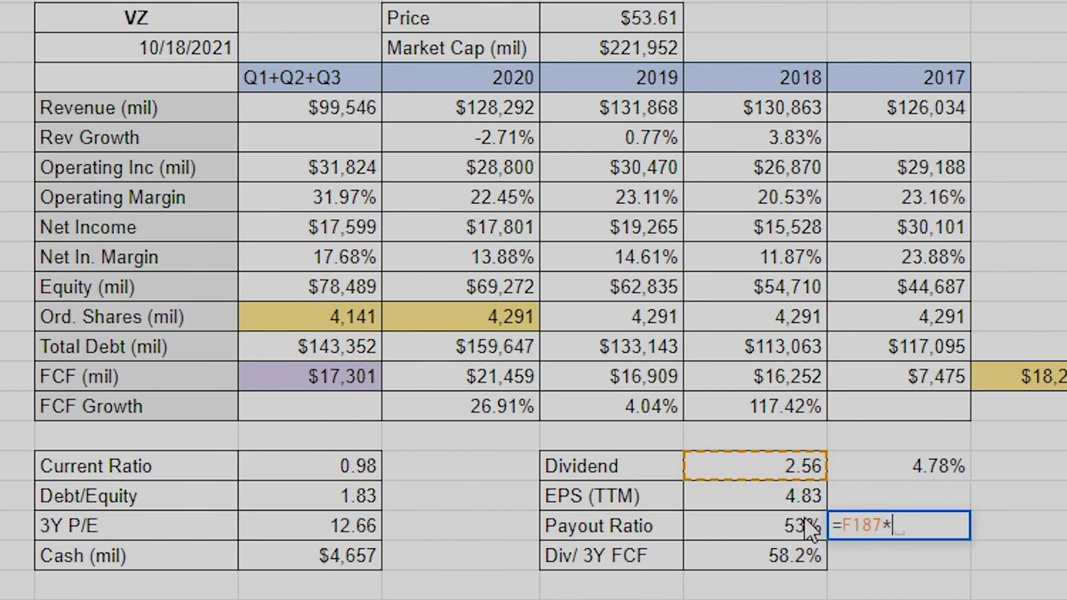
pyautogui.click(456, 318)
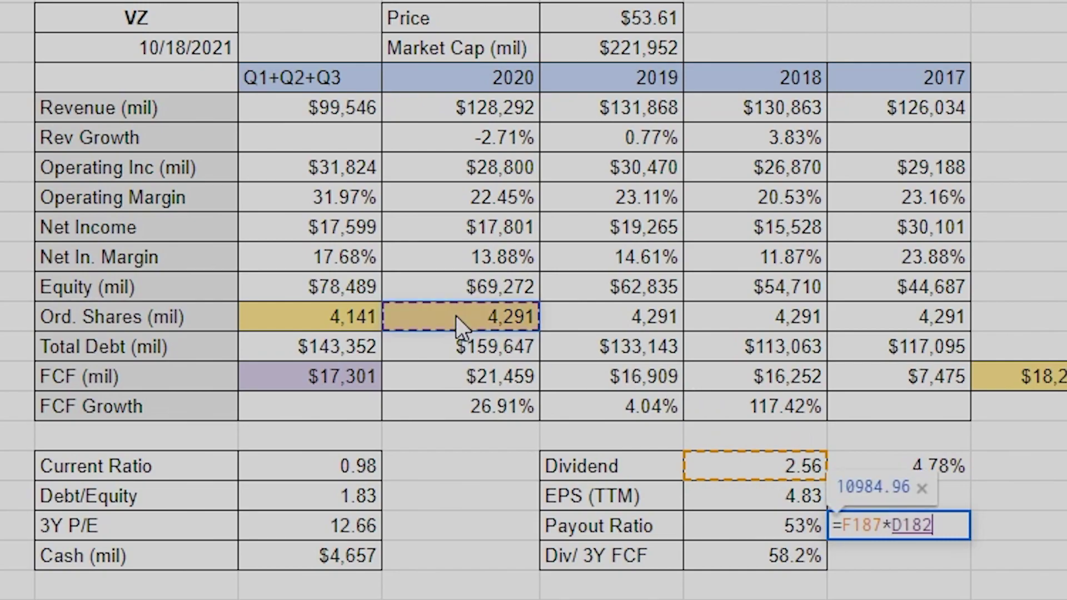
pyautogui.press('Return')
# Divide that by 2020 net income $17,801, format it as a percentage, then clear it.
pyautogui.click(912, 521)
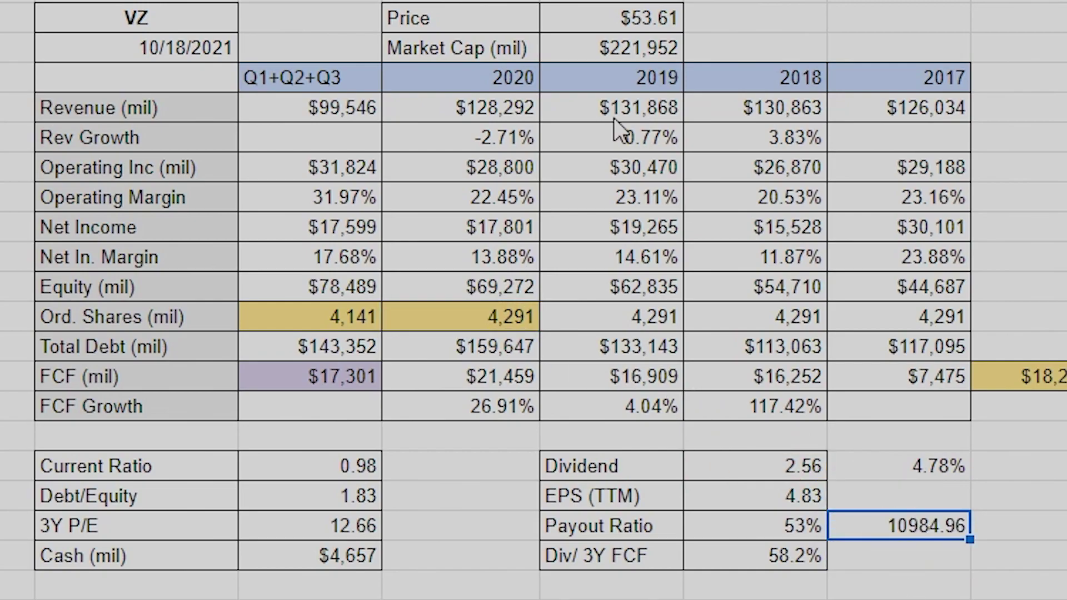
pyautogui.doubleClick(900, 532)
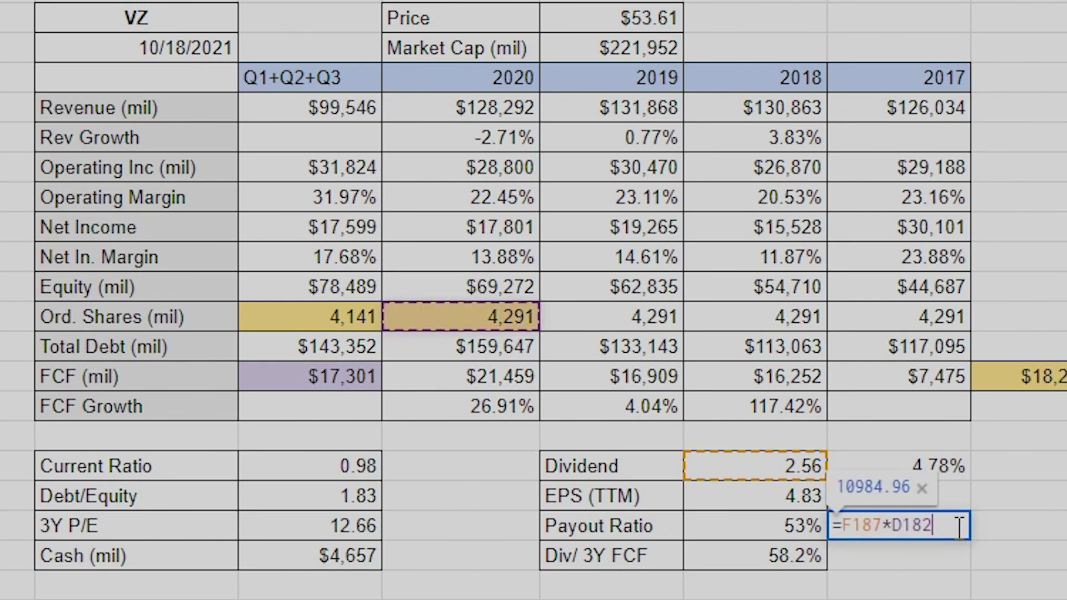
pyautogui.write('/')
pyautogui.click(496, 230)
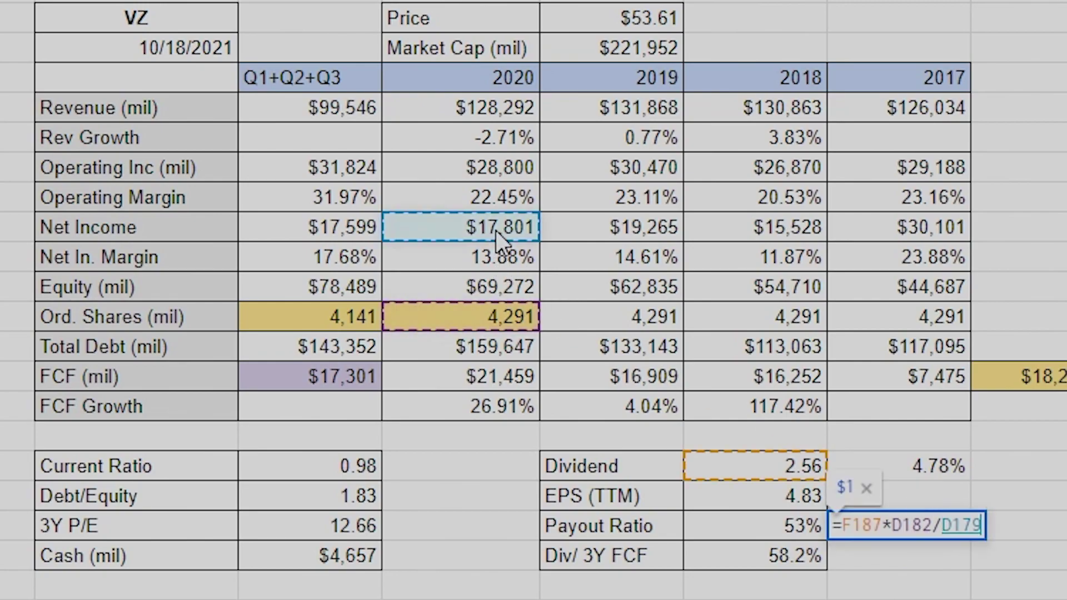
pyautogui.press('Return')
pyautogui.click(889, 520)
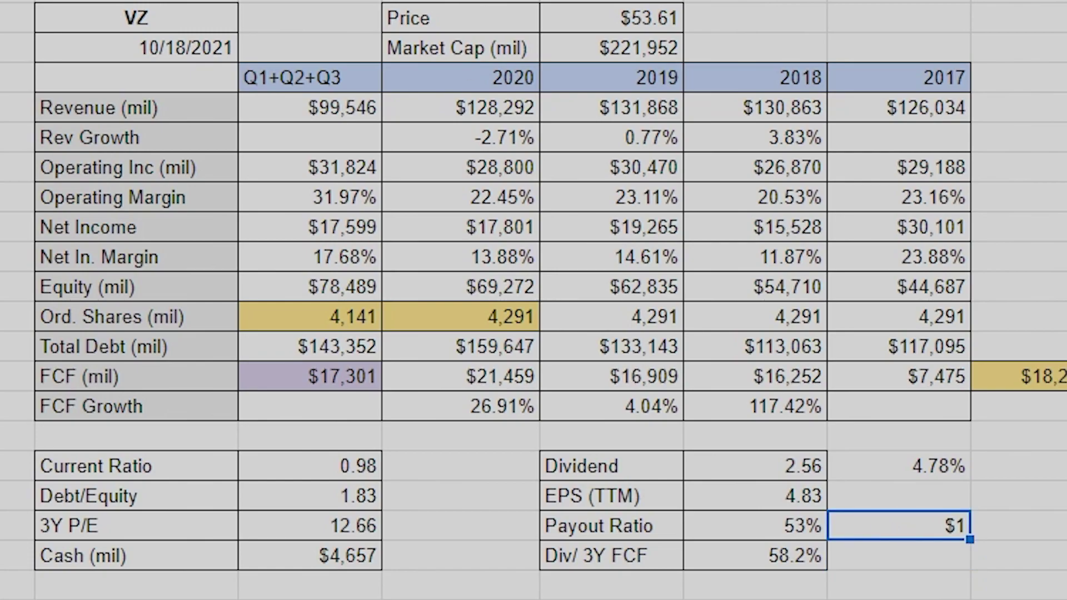
pyautogui.hotkey('ctrl', 'shift', '5')
pyautogui.press('Delete')
# Re-enter the payout ratio =F187*D182/D179 beside Payout Ratio, giving 61.71%.
pyautogui.write('=')
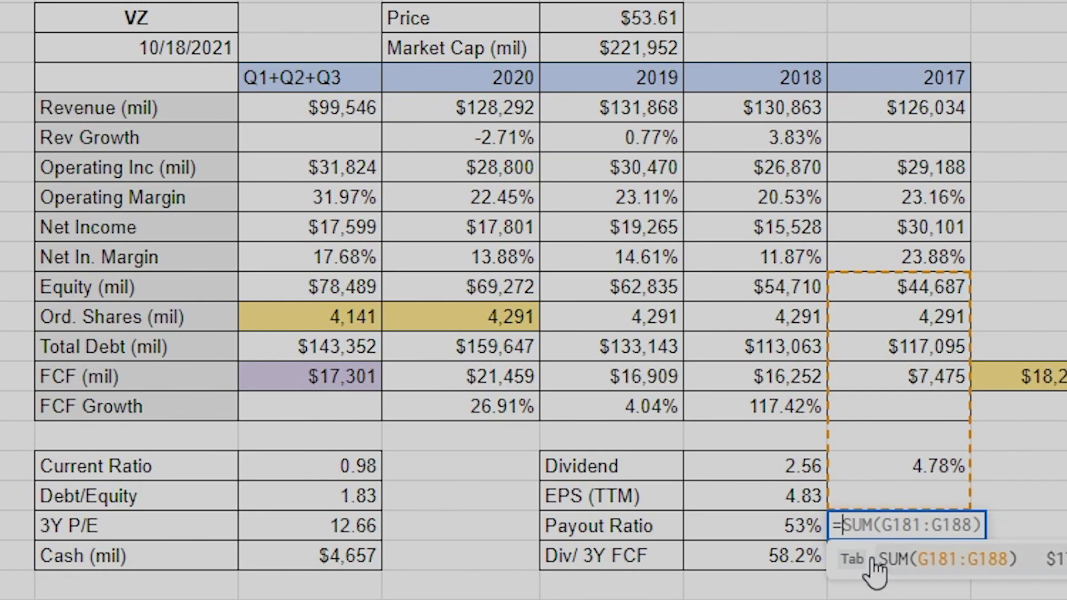
pyautogui.press('BackSpace')
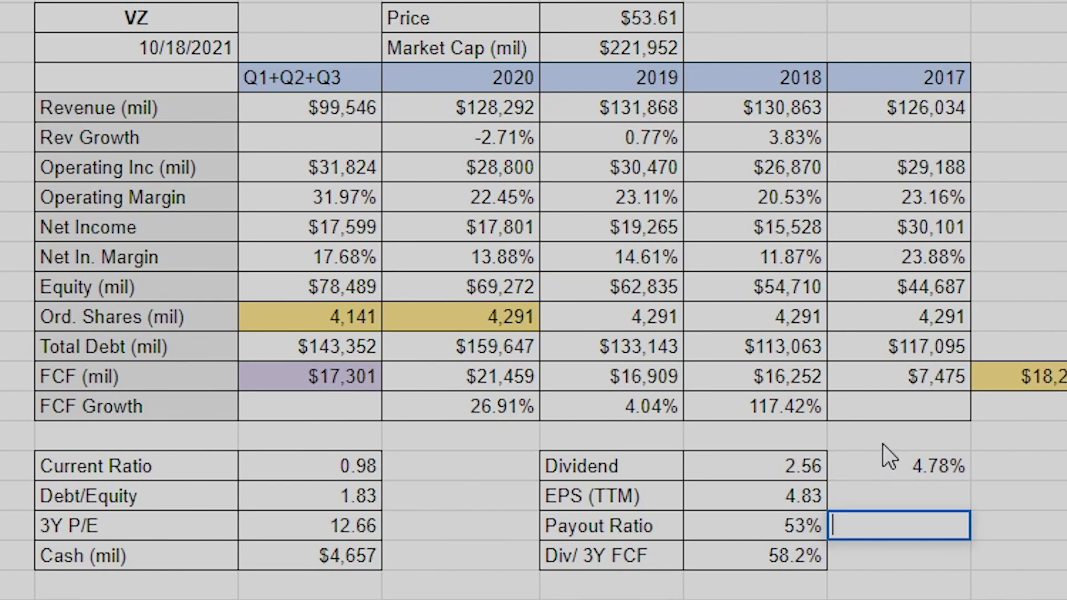
pyautogui.write('=')
pyautogui.click(800, 460)
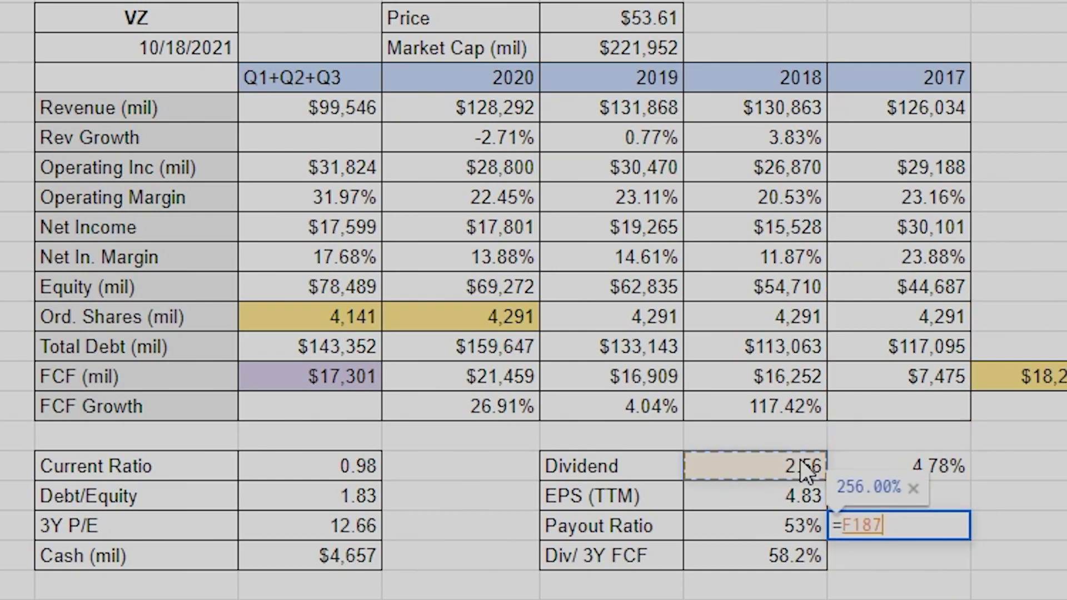
pyautogui.write('*')
pyautogui.click(456, 317)
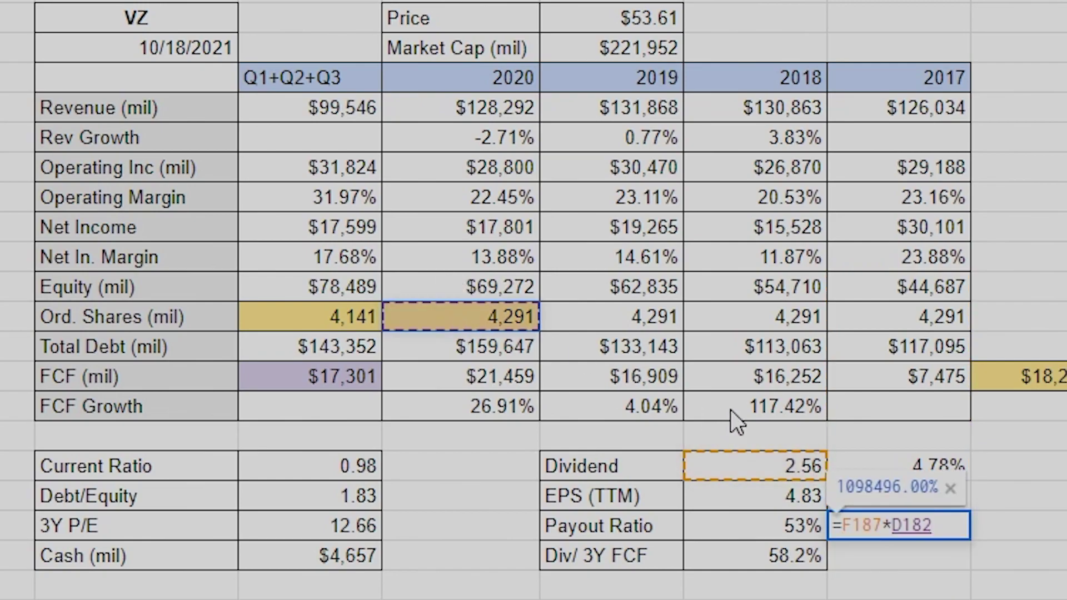
pyautogui.write('/')
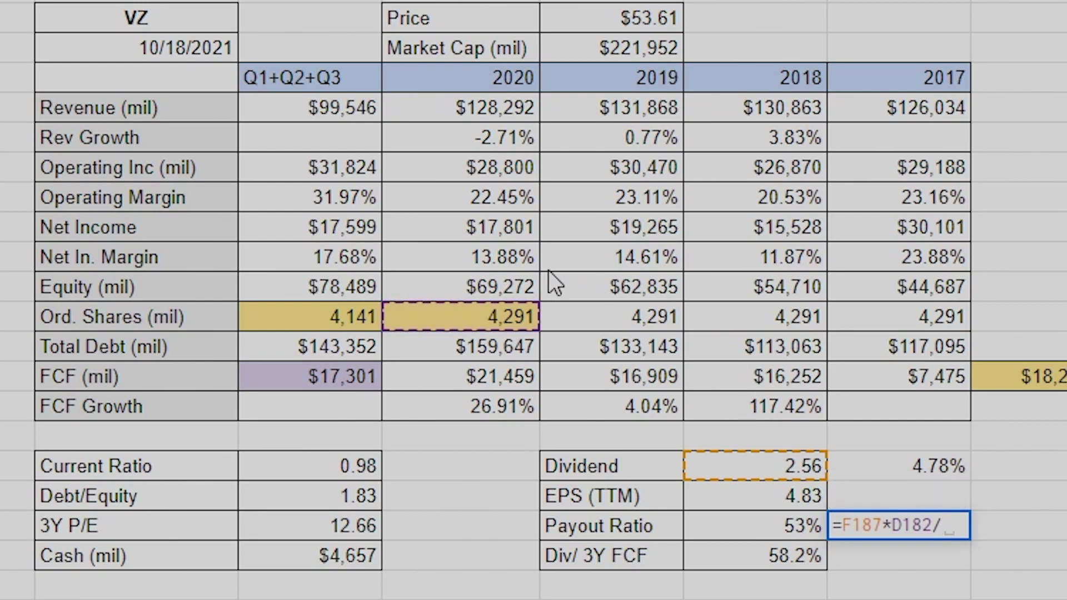
pyautogui.click(496, 226)
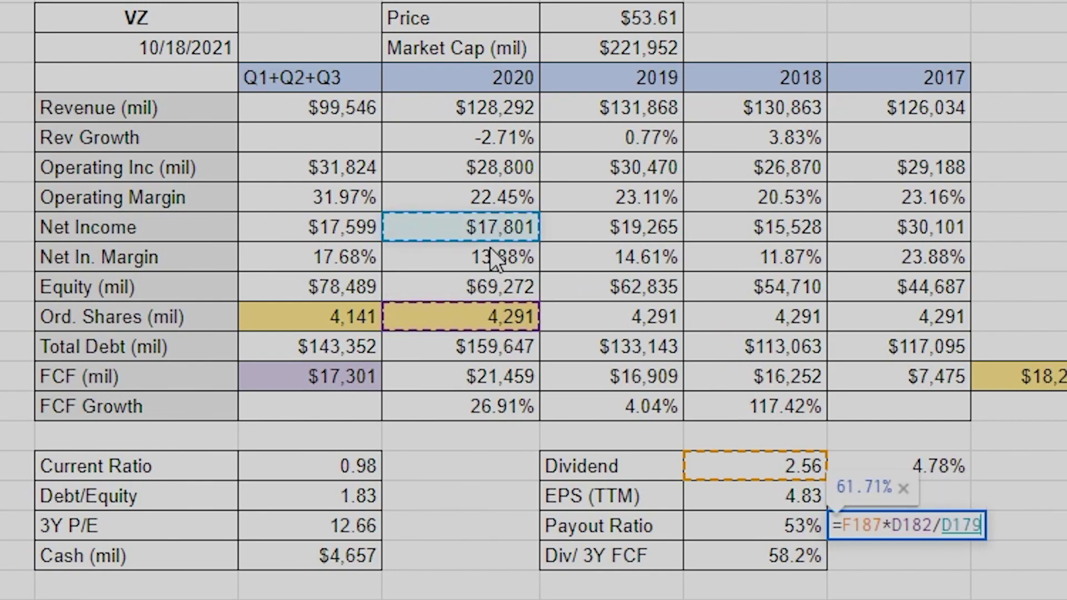
pyautogui.press('Return')
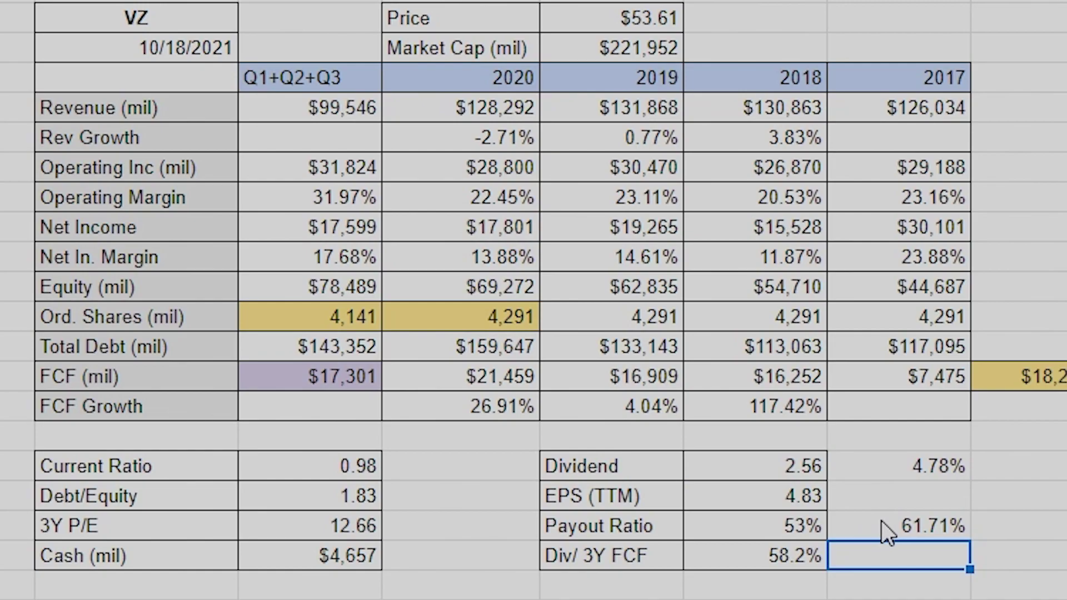
# Review the 61.71% payout formula, then delete it from the cell.
pyautogui.doubleClick(884, 525)
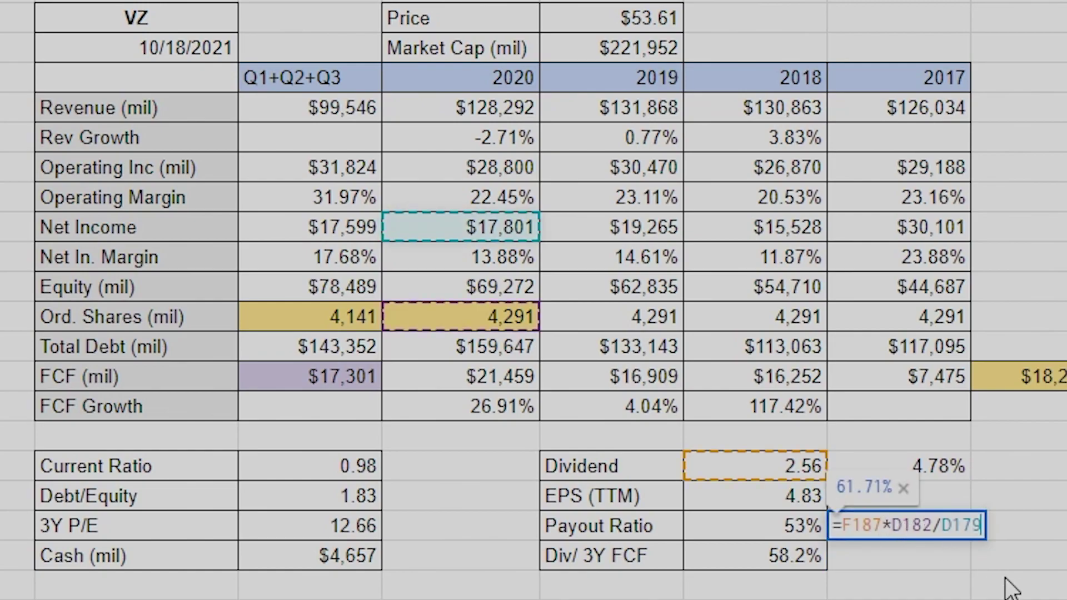
pyautogui.hotkey('shift', 'Return')
pyautogui.press('Down')
pyautogui.press('Delete')
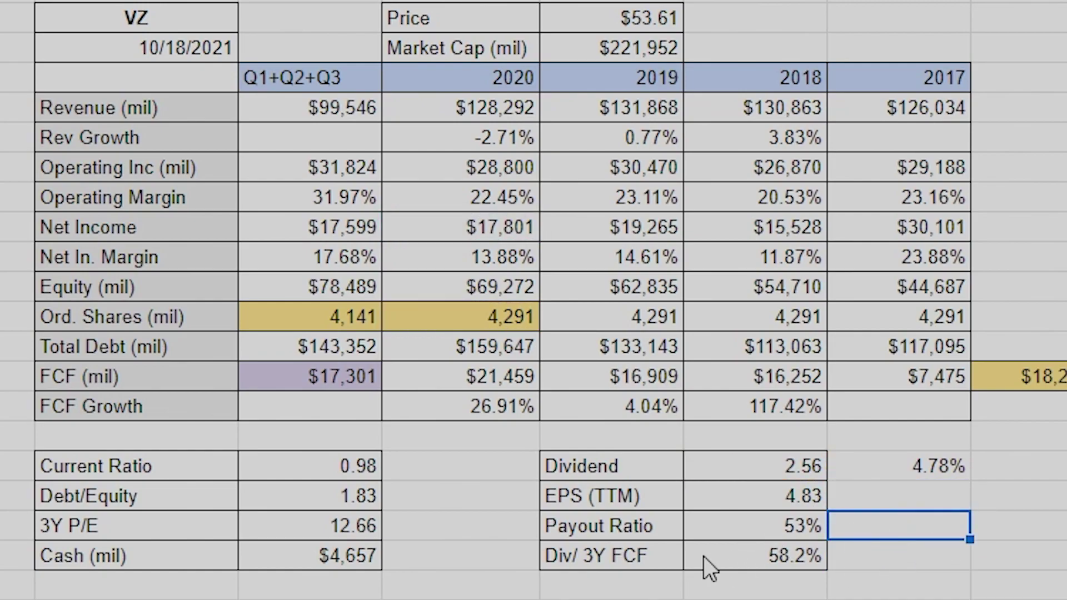
pyautogui.click(616, 564)
pyautogui.press('Down')
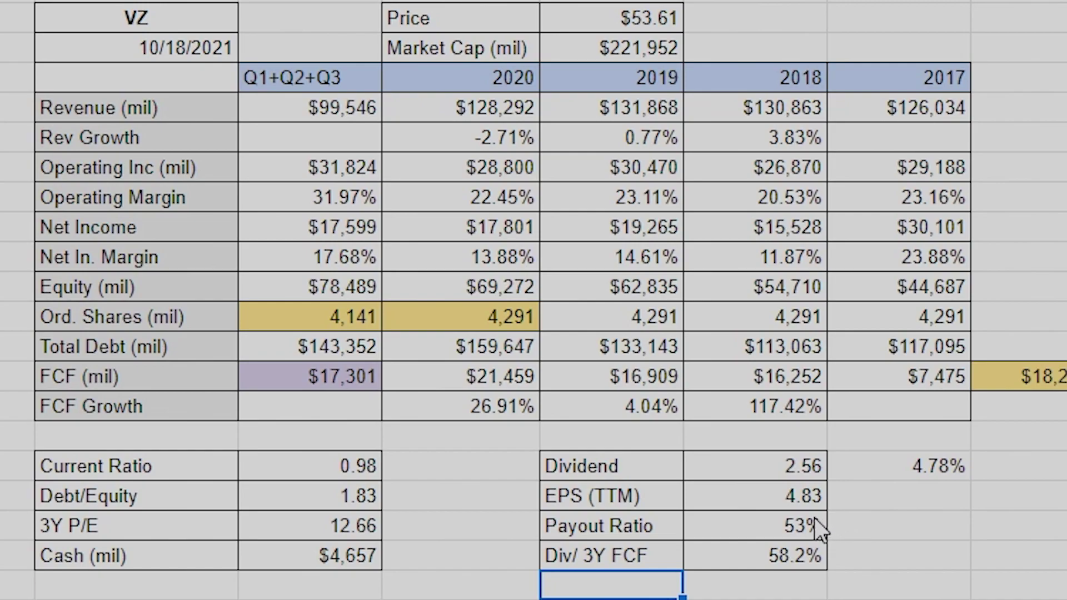
pyautogui.moveTo(679, 548)
pyautogui.mouseDown()
pyautogui.moveTo(711, 556)
pyautogui.moveTo(675, 559)
pyautogui.mouseUp()
# Inspect the Div/ 3Y FCF formula's dividend, share count and FCF references.
pyautogui.click(738, 560)
pyautogui.doubleClick(740, 560)
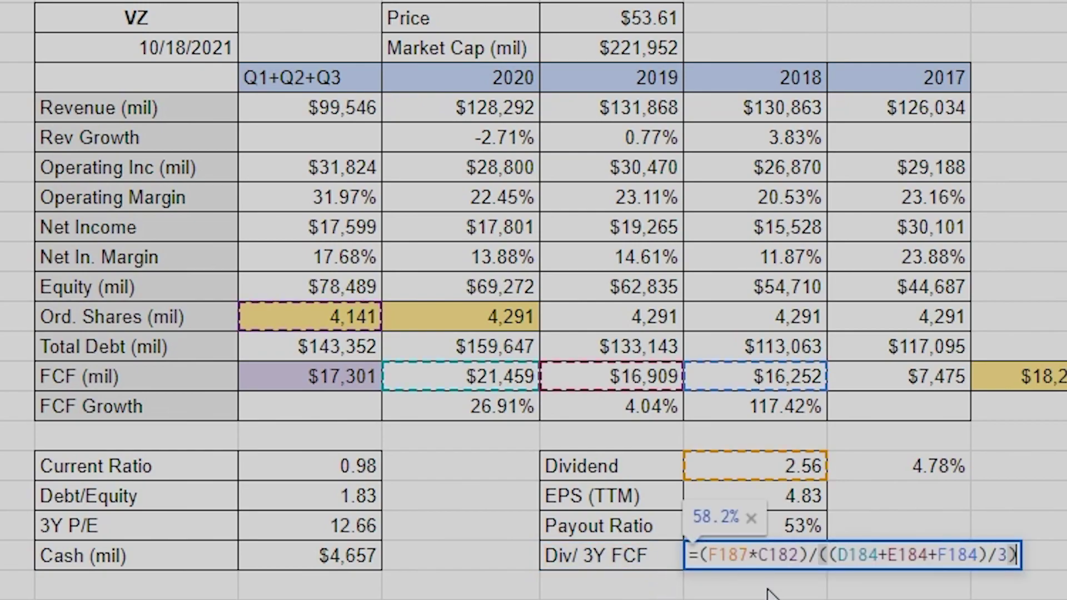
pyautogui.click(730, 567)
pyautogui.click(778, 555)
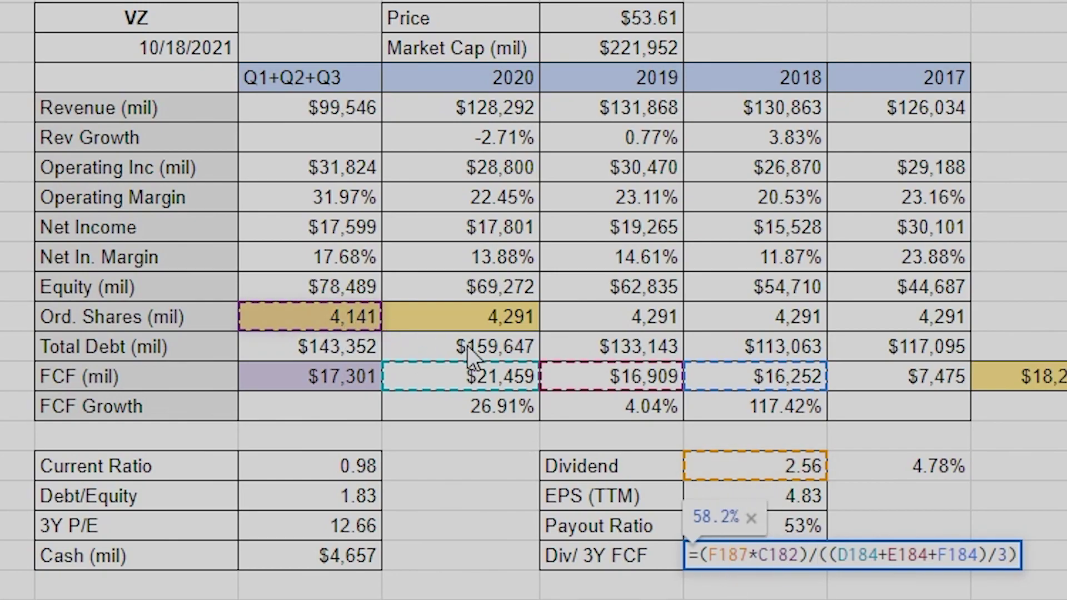
pyautogui.click(826, 554)
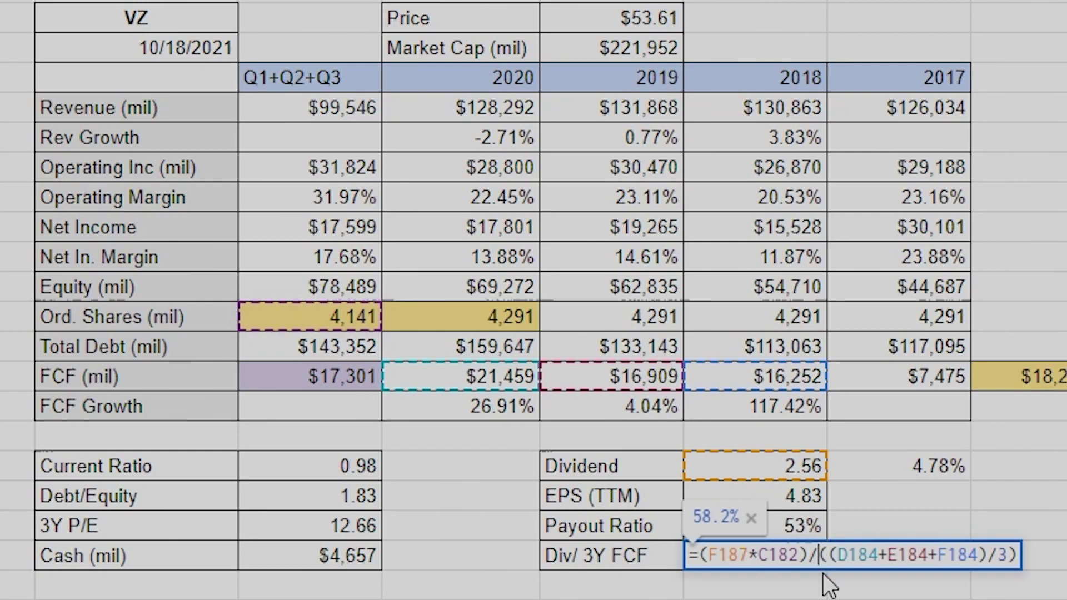
pyautogui.click(848, 555)
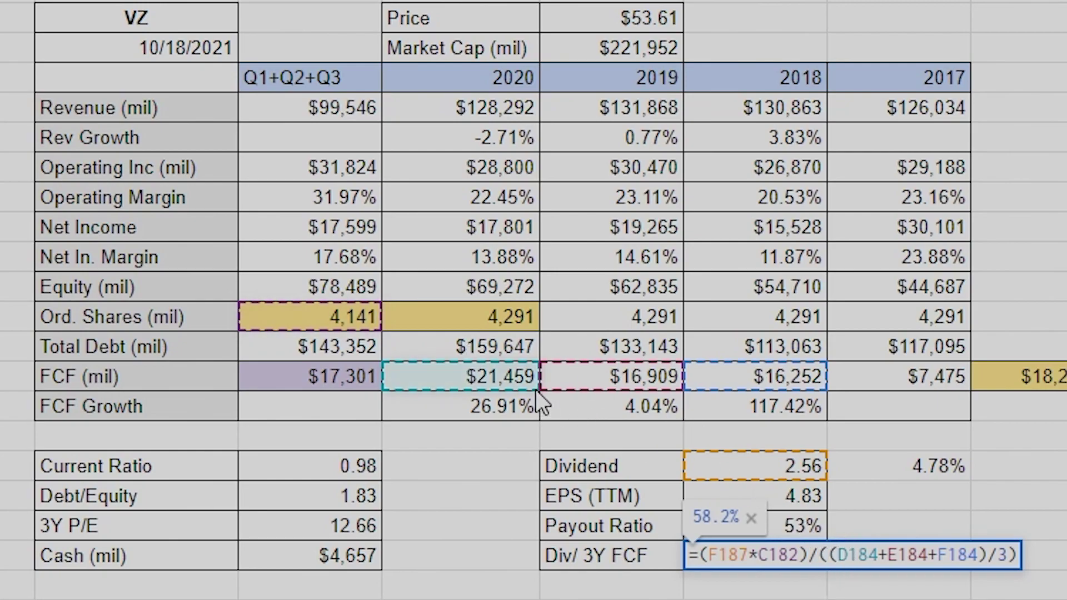
pyautogui.moveTo(898, 555); pyautogui.dragTo(907, 554)
pyautogui.press('Return')
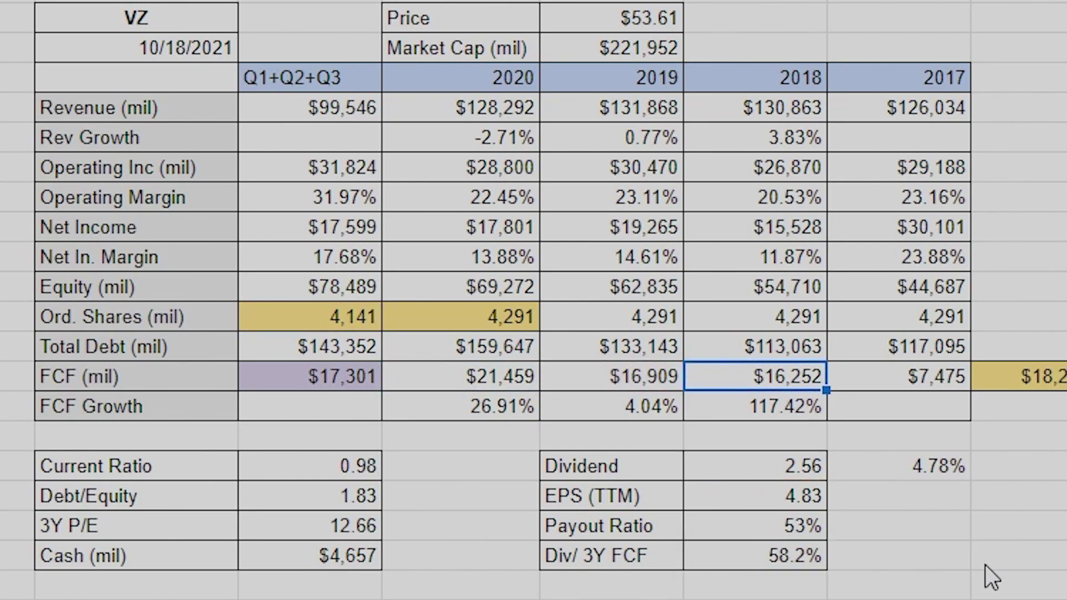
# Examine the formula's three-year average FCF denominator, leaving it unchanged.
pyautogui.doubleClick(773, 544)
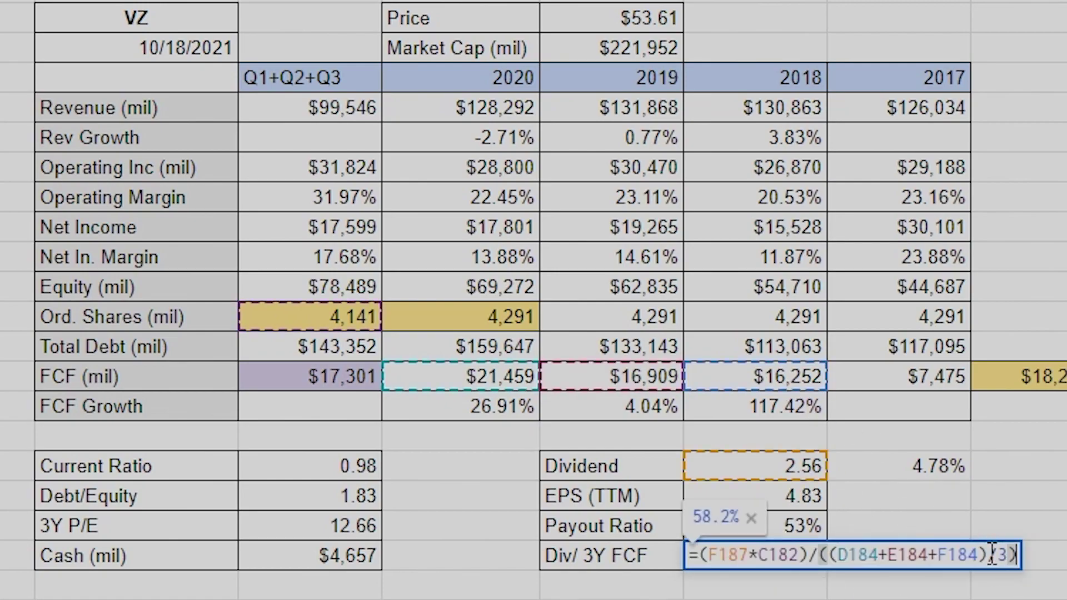
pyautogui.click(851, 547)
pyautogui.press('Right')
pyautogui.press('Right')
pyautogui.press('Right')
pyautogui.press('Right')
pyautogui.press('Right')
pyautogui.press('Right')
pyautogui.press('Right')
pyautogui.press('Right')
pyautogui.press('Right')
pyautogui.press('Right')
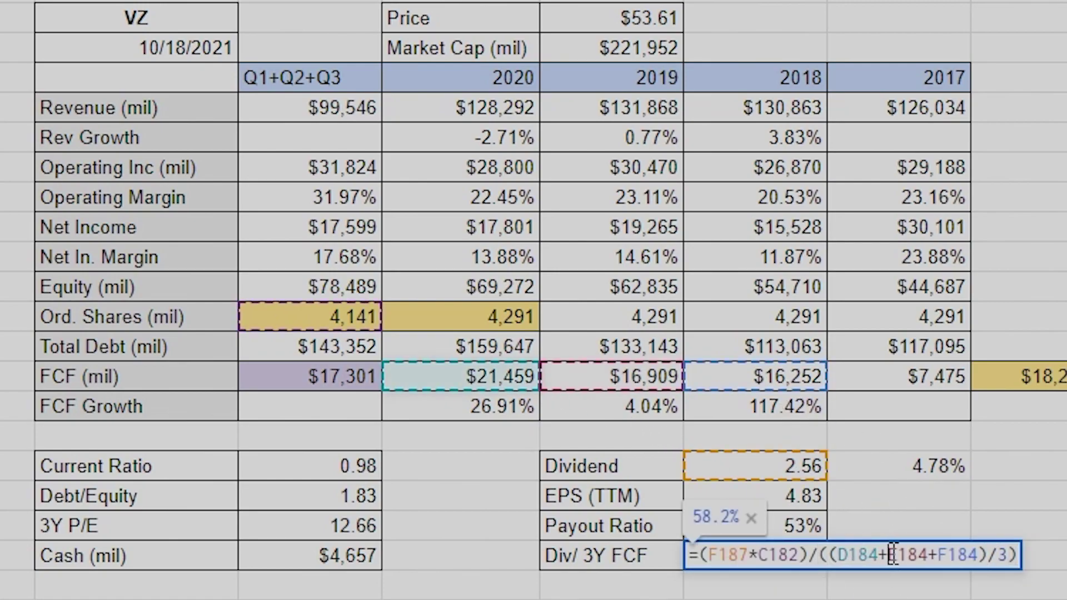
pyautogui.moveTo(812, 555); pyautogui.dragTo(1030, 571)
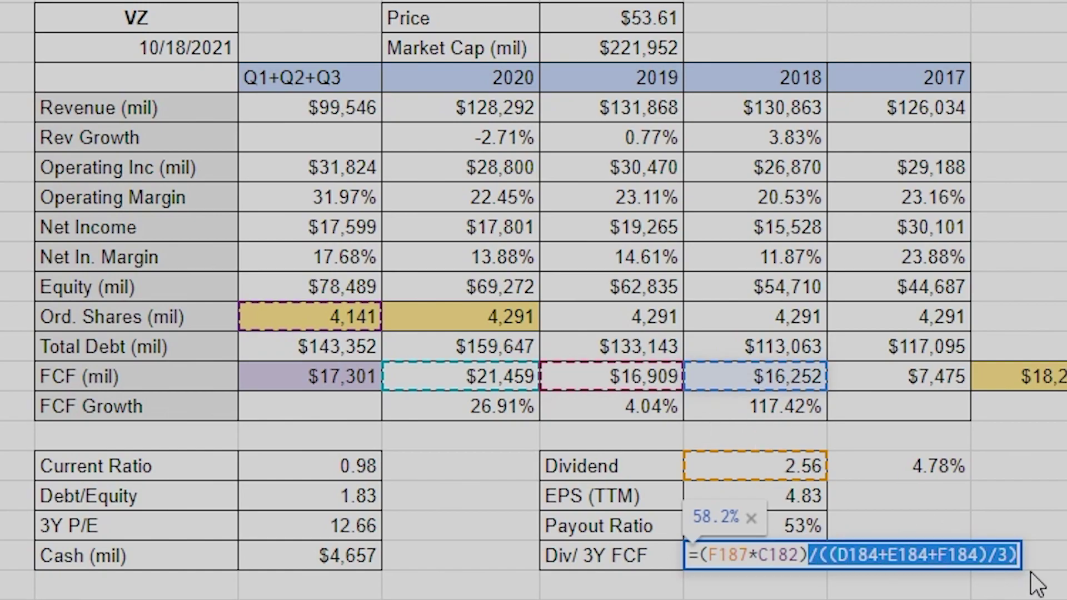
pyautogui.click(815, 554)
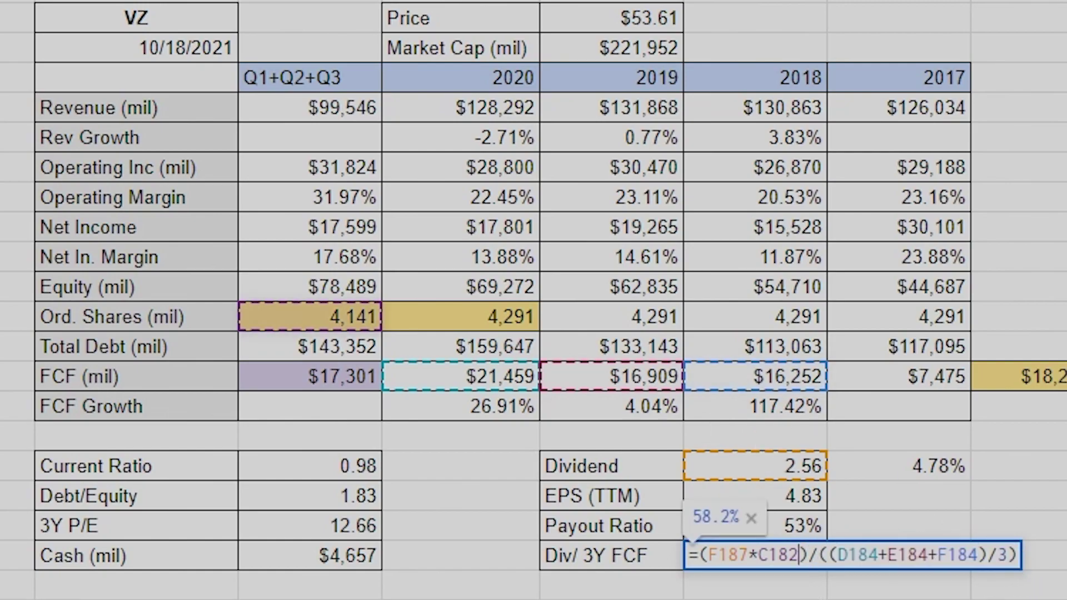
pyautogui.press('Return')
pyautogui.click(782, 561)
# Re-enter =F187*C182/((D184+E184+F184)/3) using the 2020, 2019 and 2018 FCF, still 58.2%.
pyautogui.press('Delete')
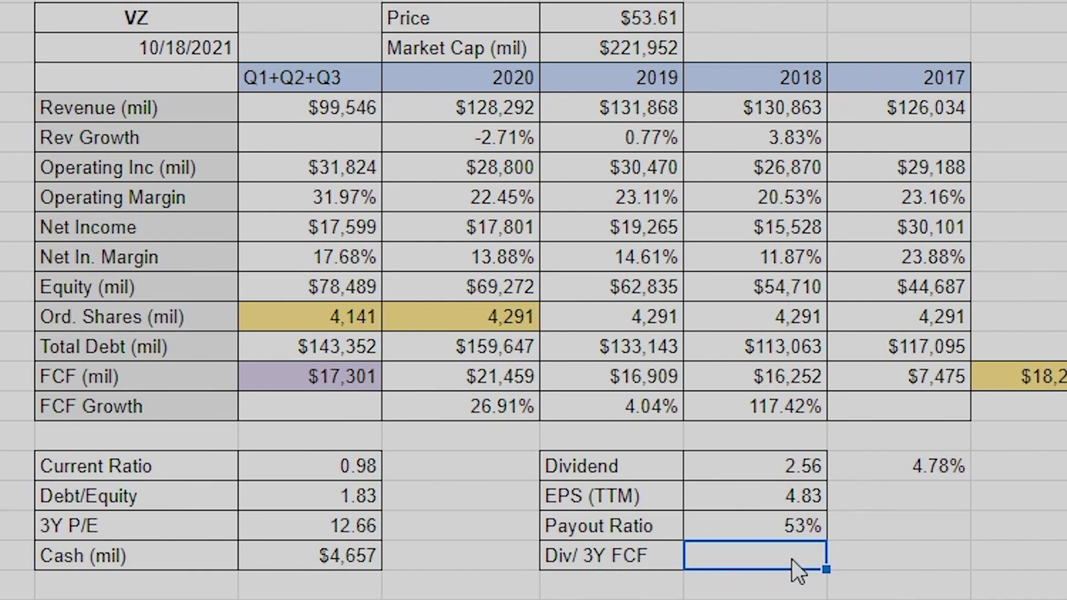
pyautogui.write('=')
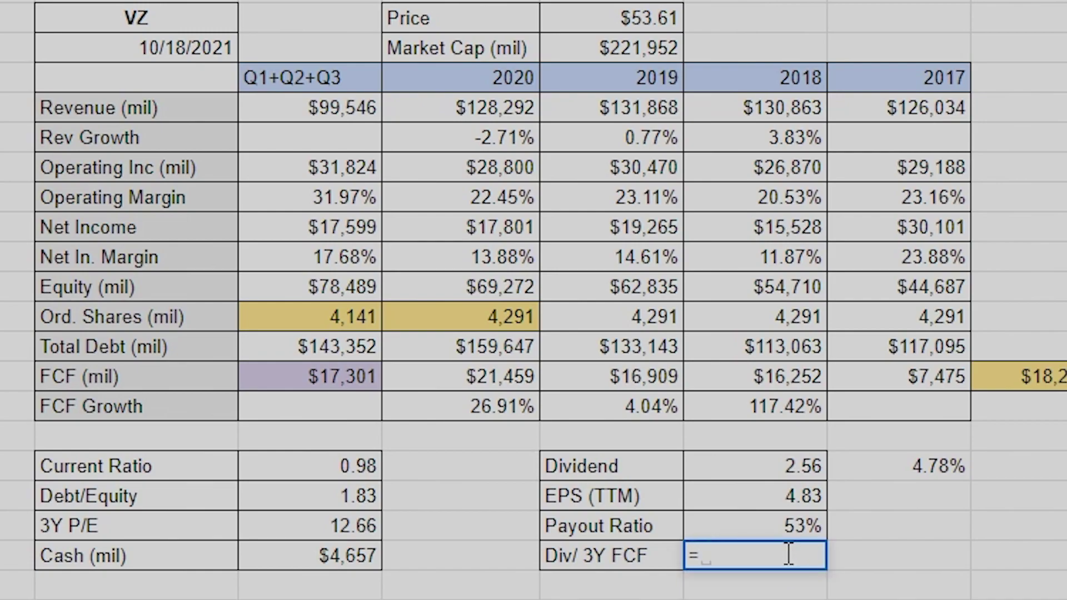
pyautogui.click(743, 464)
pyautogui.write('*')
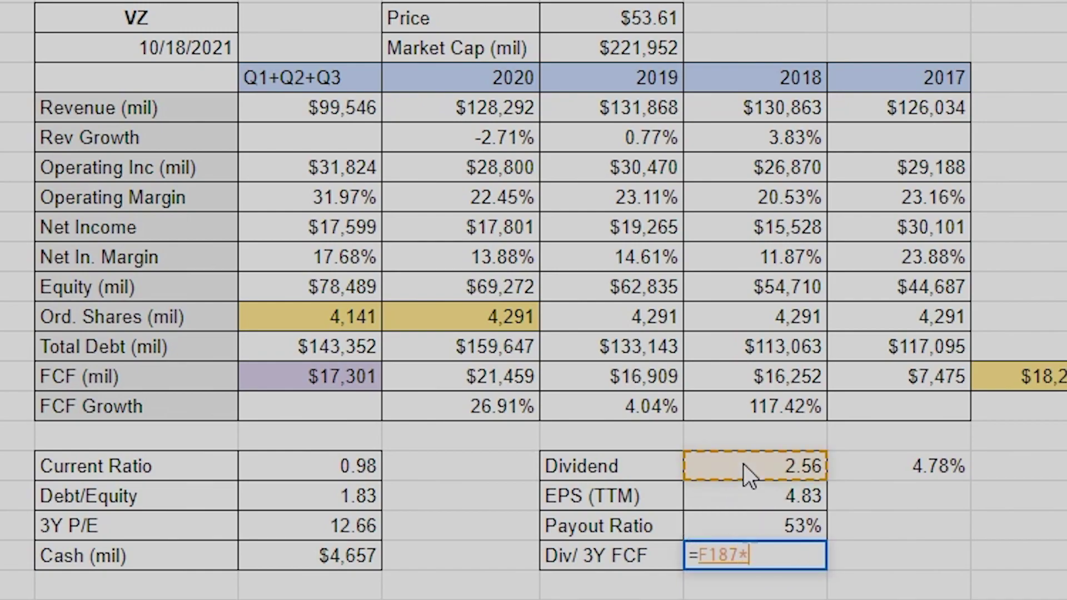
pyautogui.click(342, 316)
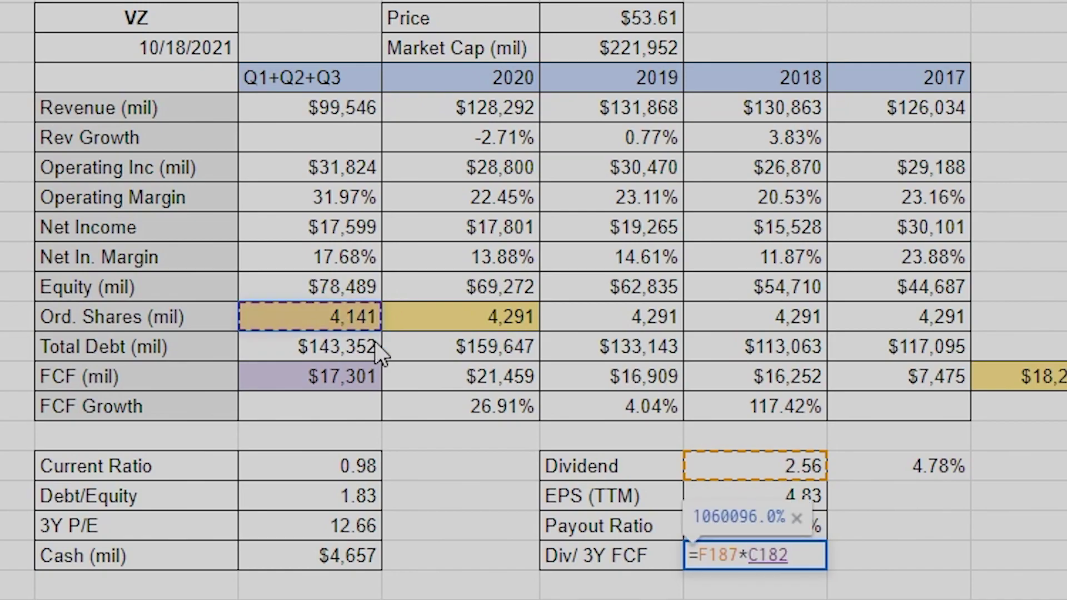
pyautogui.write('/((')
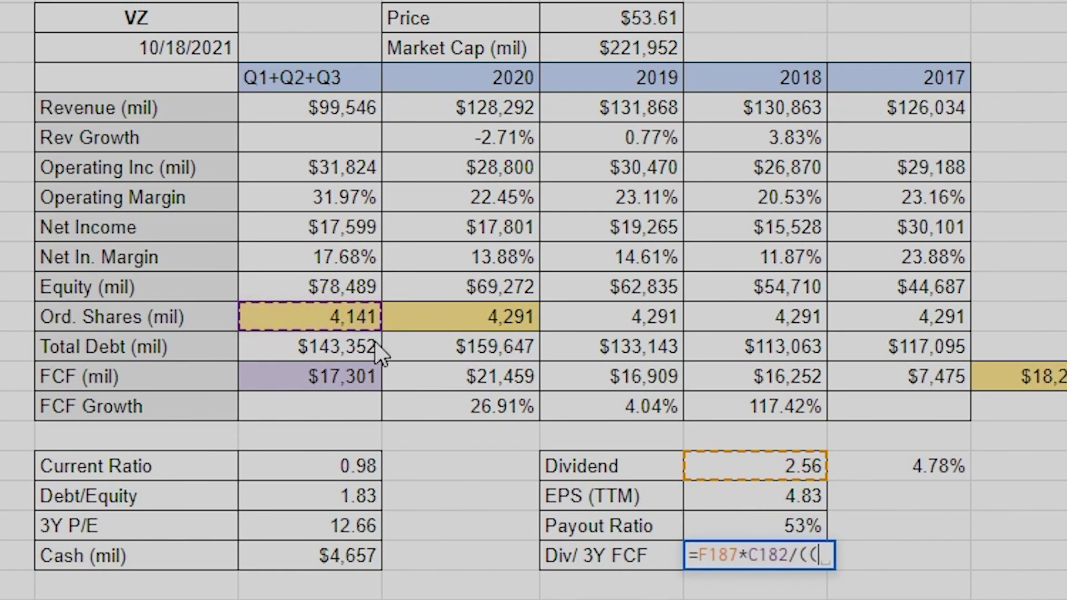
pyautogui.click(446, 385)
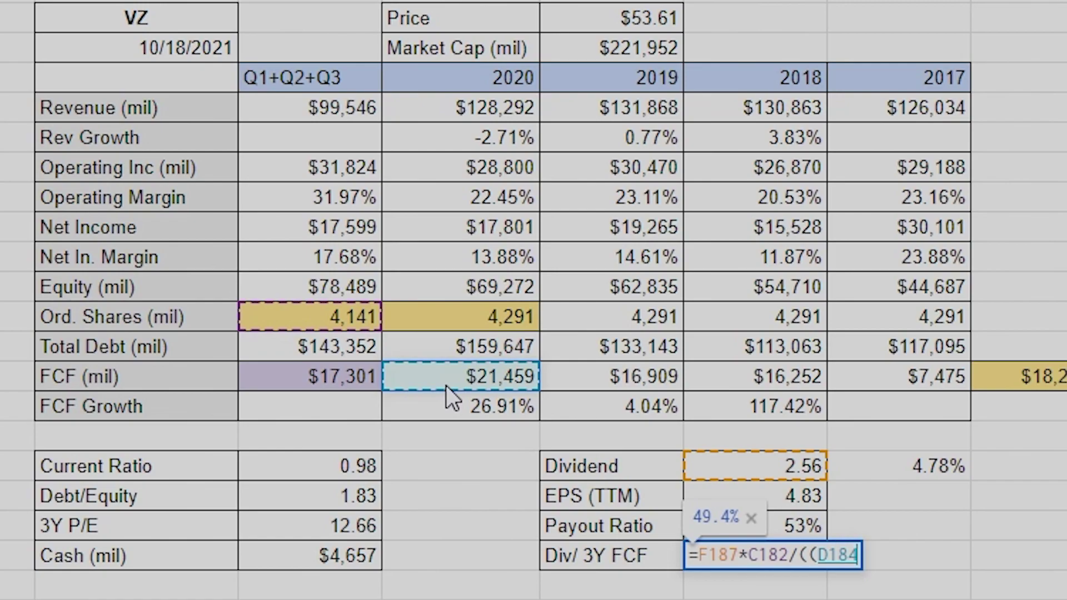
pyautogui.write('+')
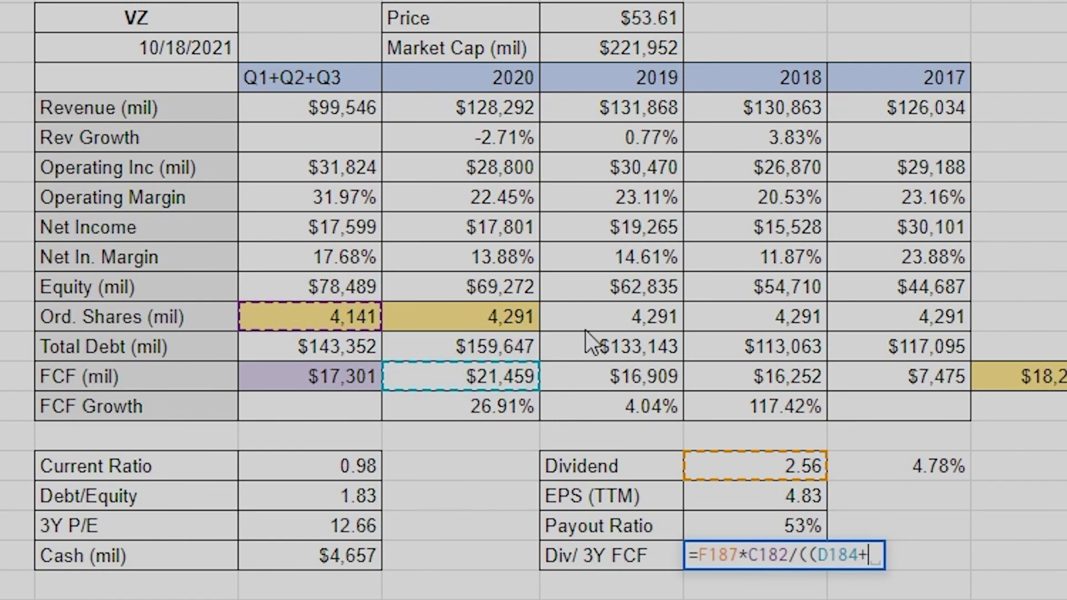
pyautogui.click(581, 377)
pyautogui.write('+')
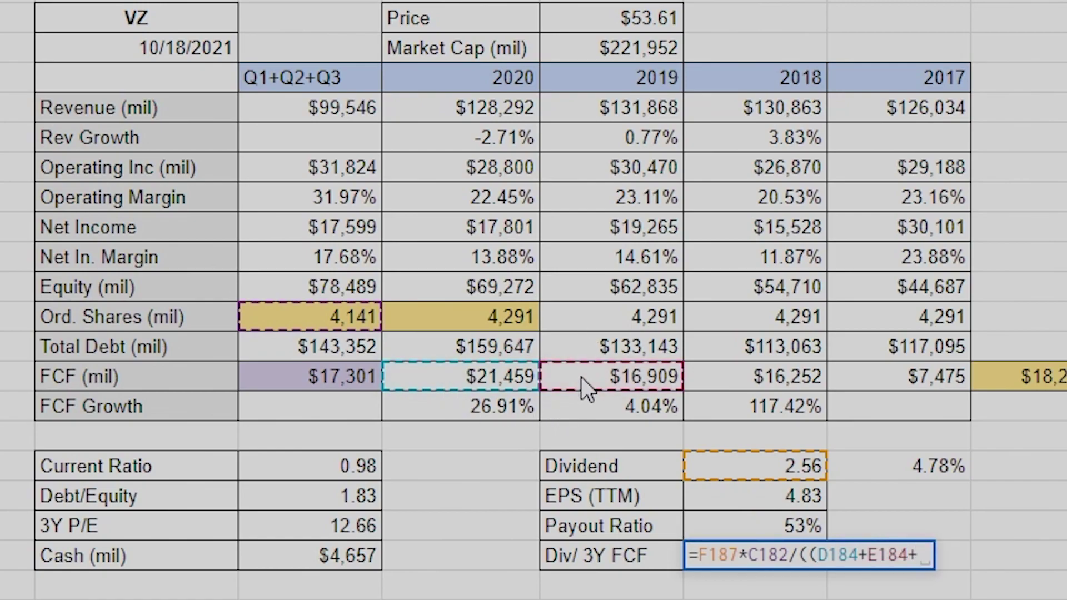
pyautogui.click(779, 369)
pyautogui.write(')/')
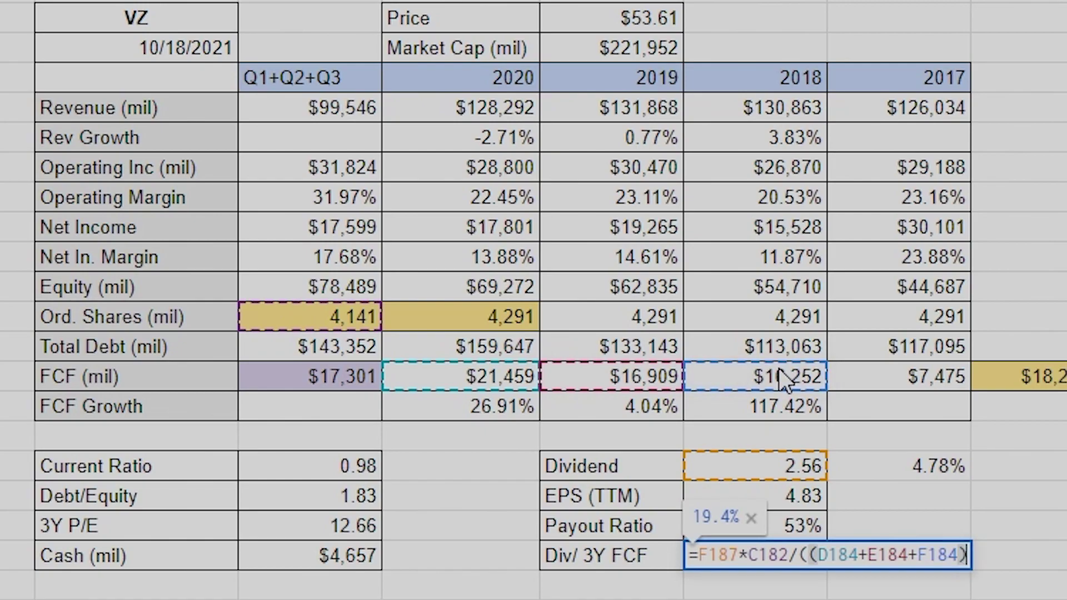
pyautogui.write('3)')
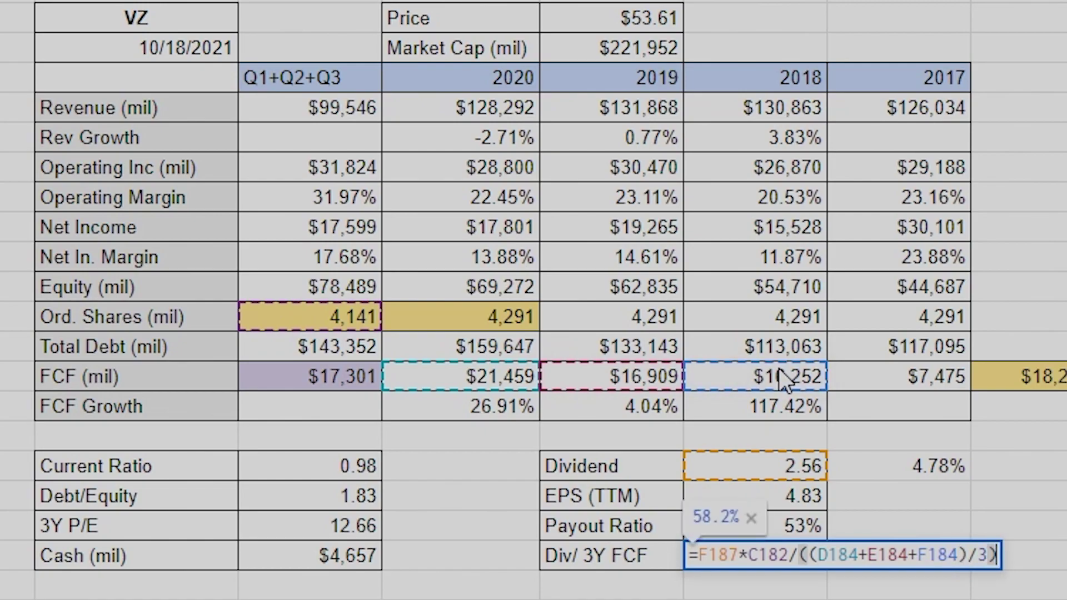
pyautogui.press('Return')
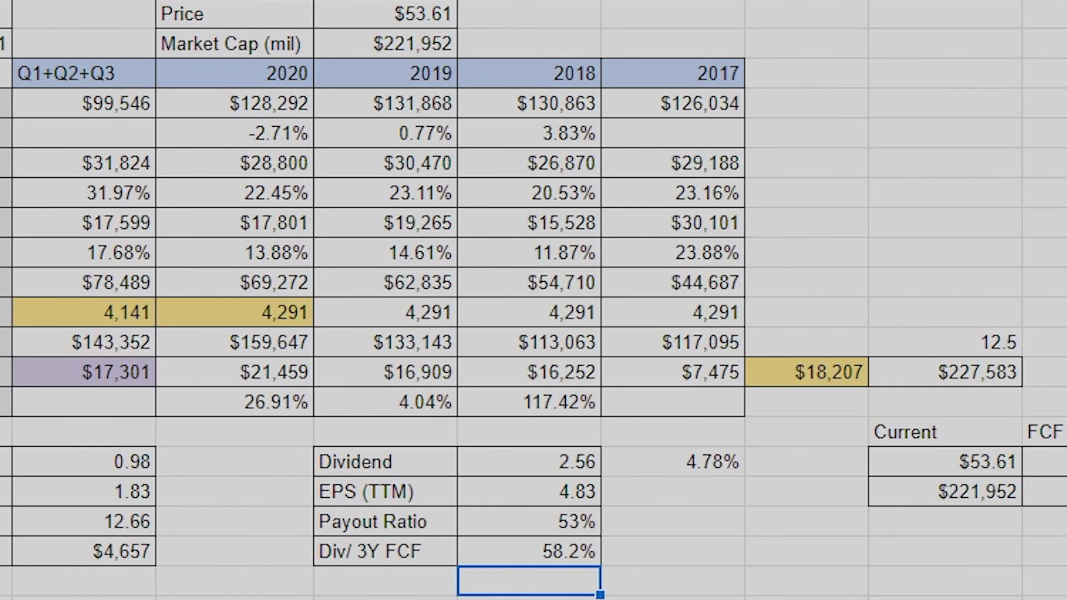
# Clear the existing average FCF value in H184.
pyautogui.doubleClick(857, 367)
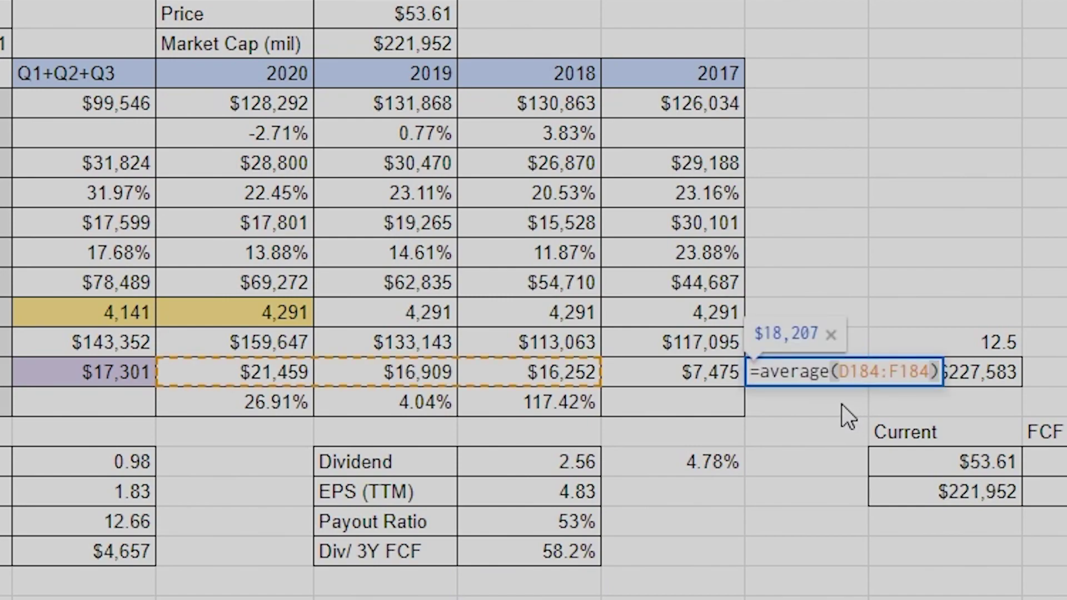
pyautogui.press('Return')
pyautogui.click(772, 375)
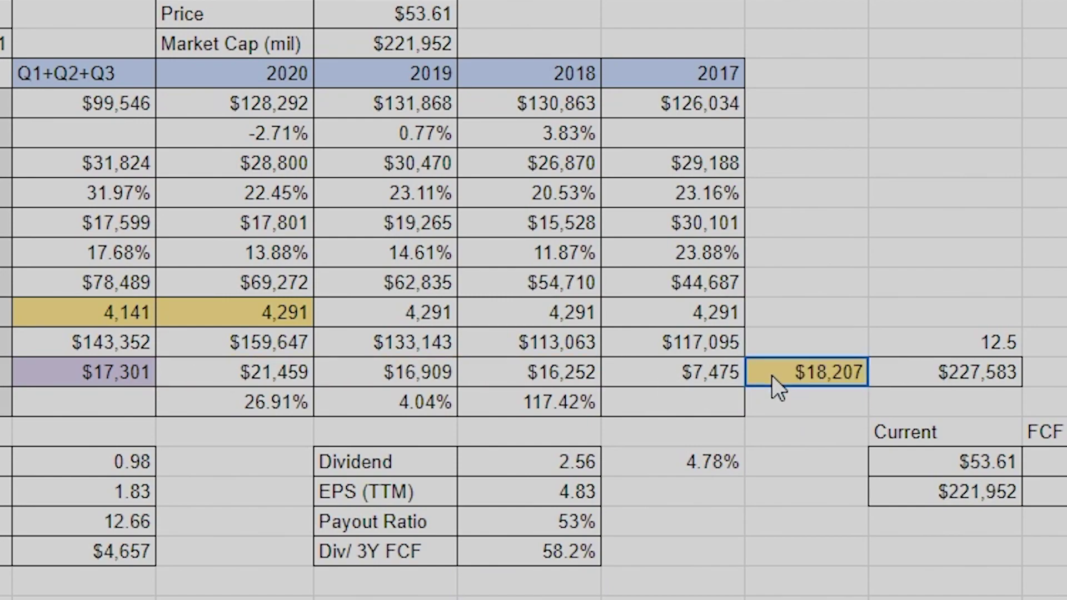
pyautogui.press('Delete')
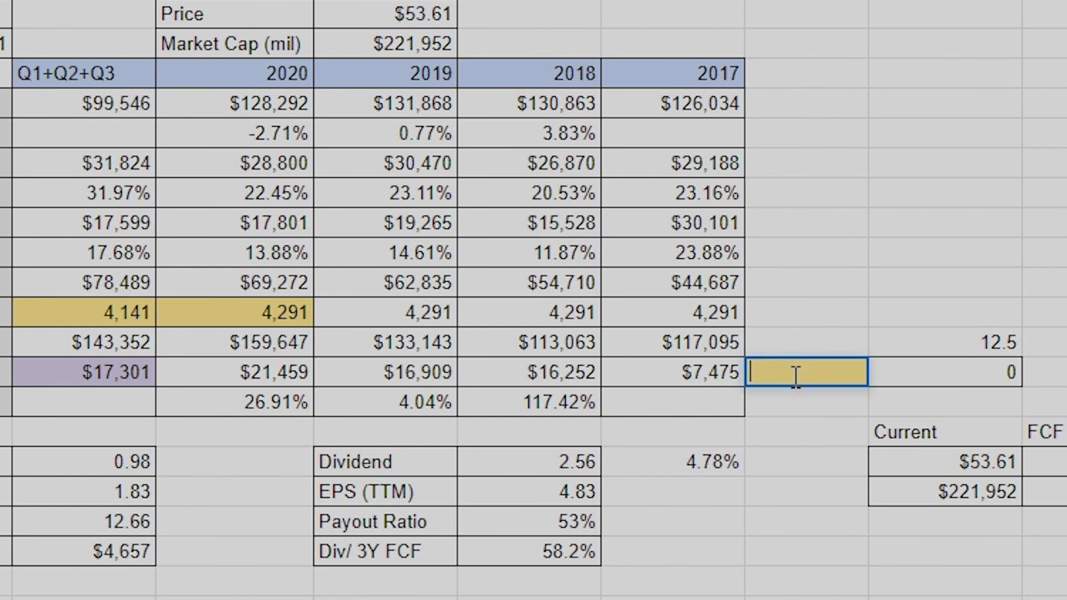
pyautogui.write('=')
pyautogui.moveTo(678, 372); pyautogui.dragTo(812, 369)
pyautogui.press('Escape')
# Enter an AVERAGE formula in H184 over the FCF values from 2020 back to 2017.
pyautogui.doubleClick(811, 369)
pyautogui.write('=av')
pyautogui.press('Down')
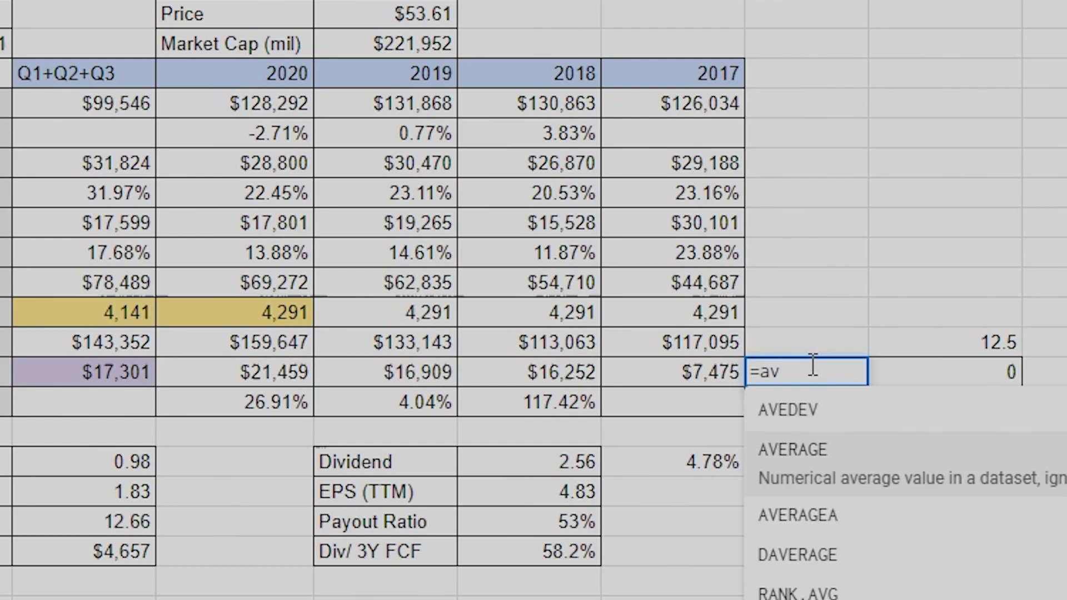
pyautogui.press('Tab')
pyautogui.moveTo(702, 375); pyautogui.dragTo(288, 376)
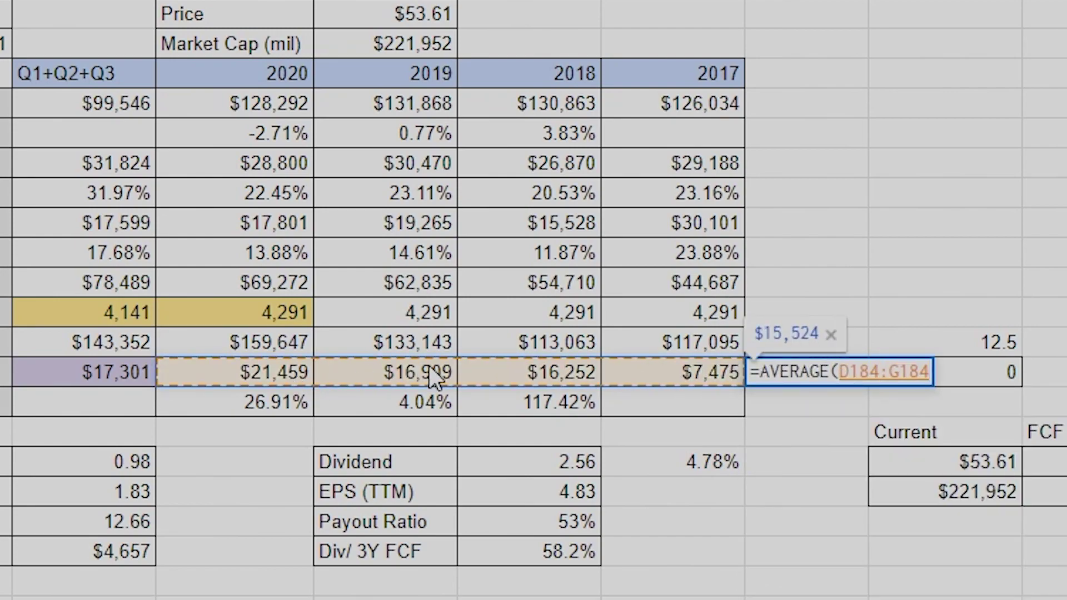
pyautogui.write(')')
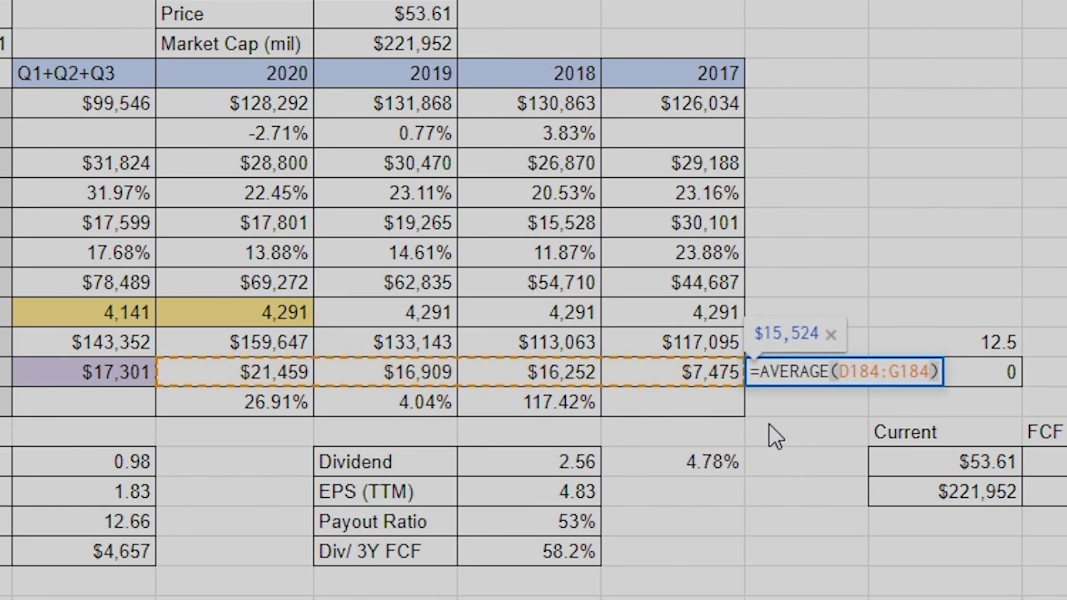
pyautogui.press('Return')
pyautogui.click(830, 361)
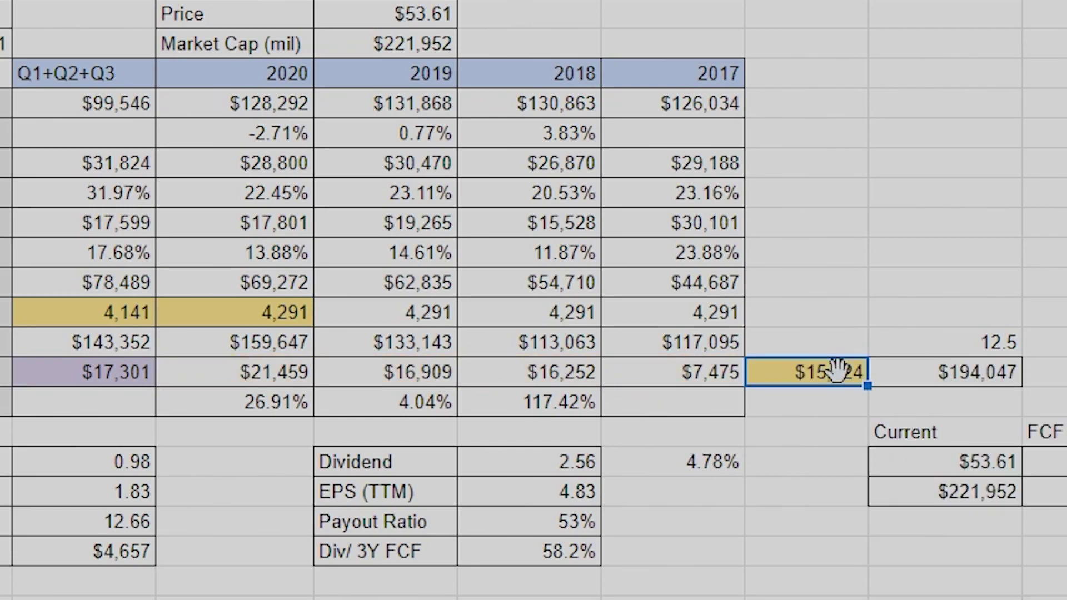
# Change the average's range end to F184 so it covers 2020–2018, giving $18,207.
pyautogui.moveTo(617, 375); pyautogui.dragTo(248, 378)
pyautogui.click(796, 372)
pyautogui.doubleClick(798, 373)
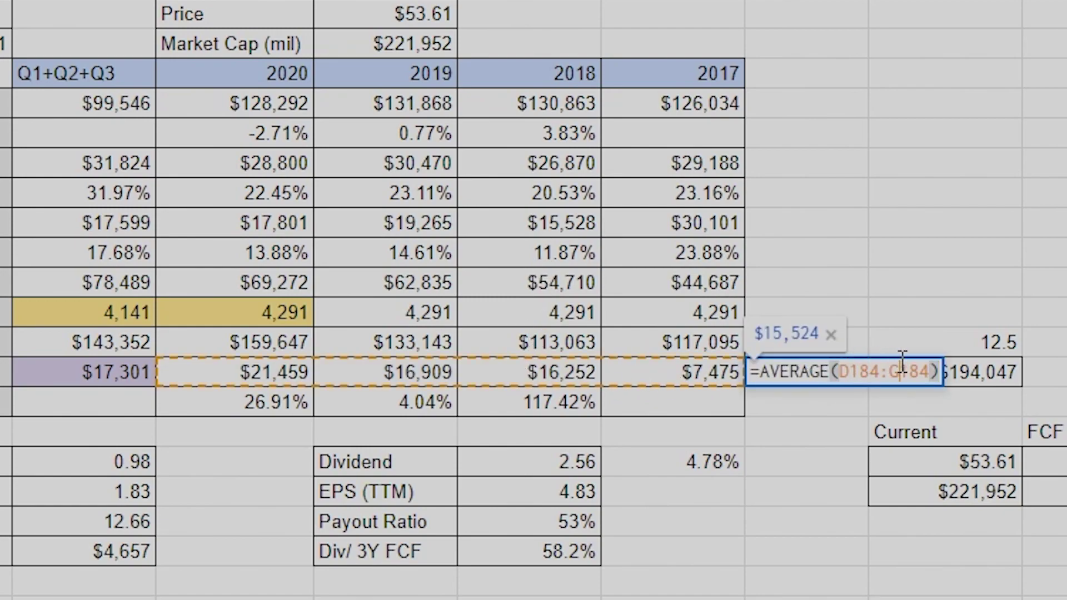
pyautogui.doubleClick(886, 367)
pyautogui.write('F184')
pyautogui.press('Return')
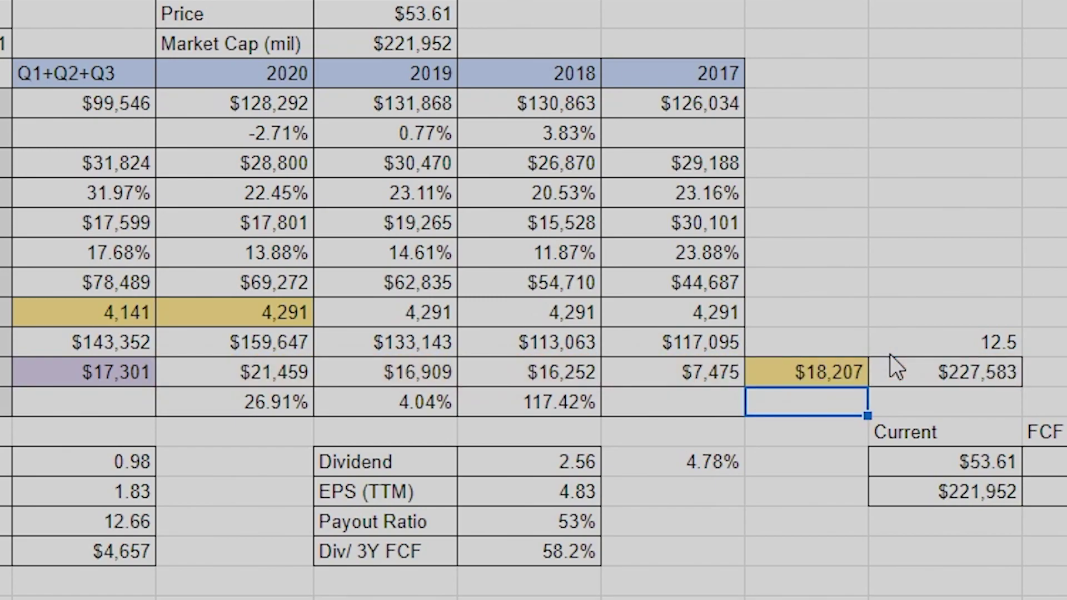
pyautogui.click(687, 372)
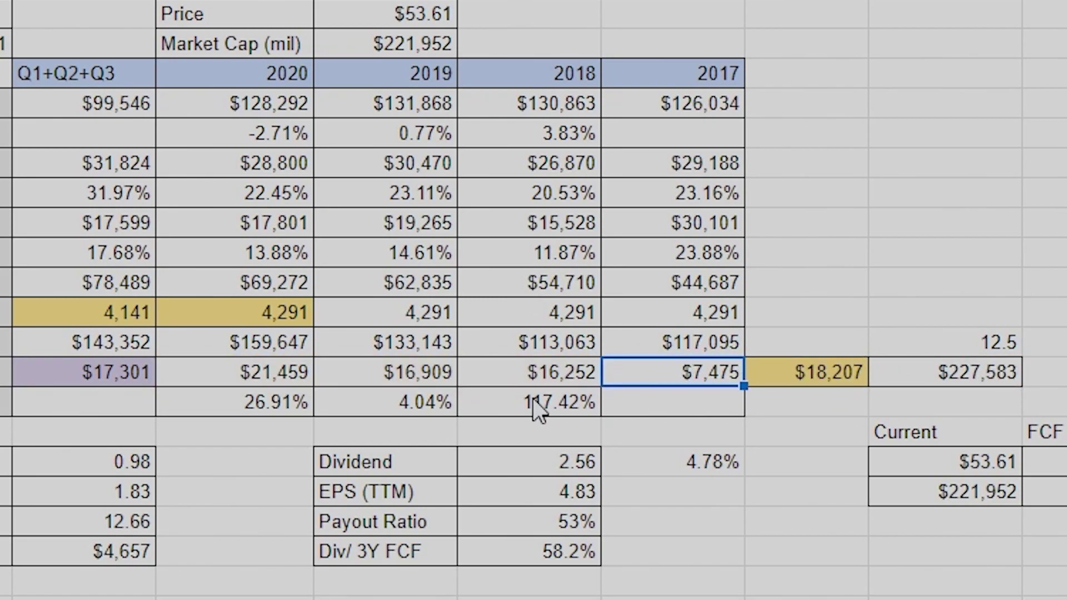
pyautogui.moveTo(552, 375); pyautogui.dragTo(311, 379)
pyautogui.click(723, 400)
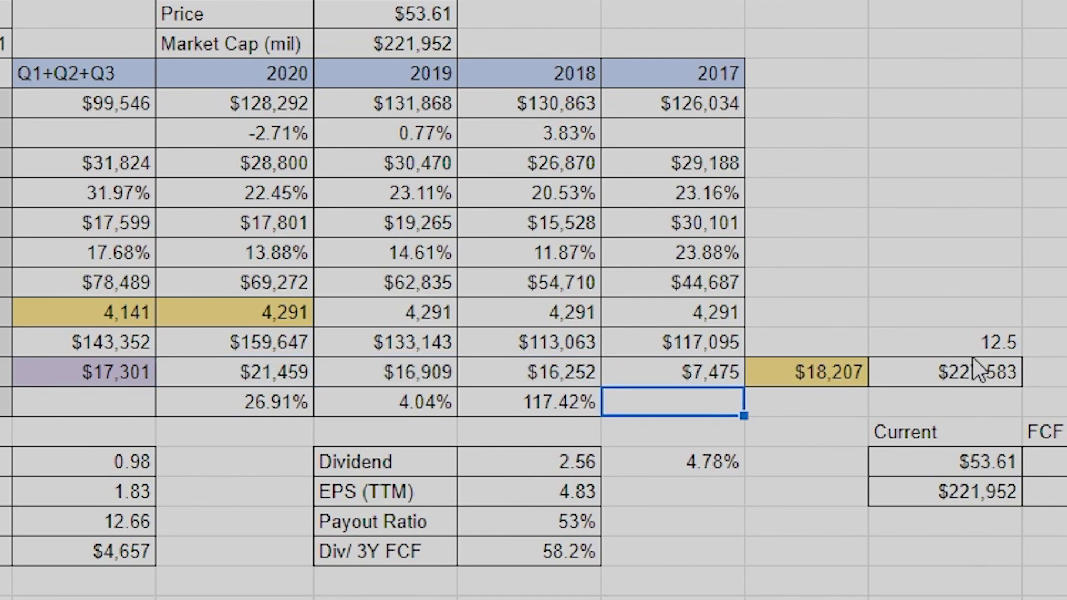
# Re-enter the FCF valuation in I184 as =H184*I183, average FCF times multiple.
pyautogui.click(975, 371)
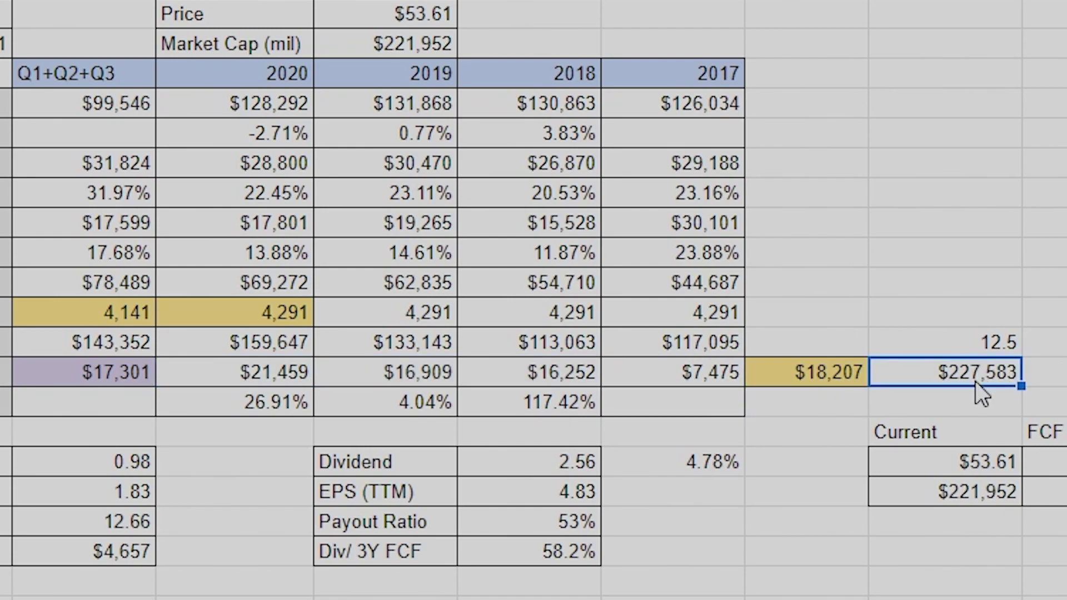
pyautogui.doubleClick(918, 369)
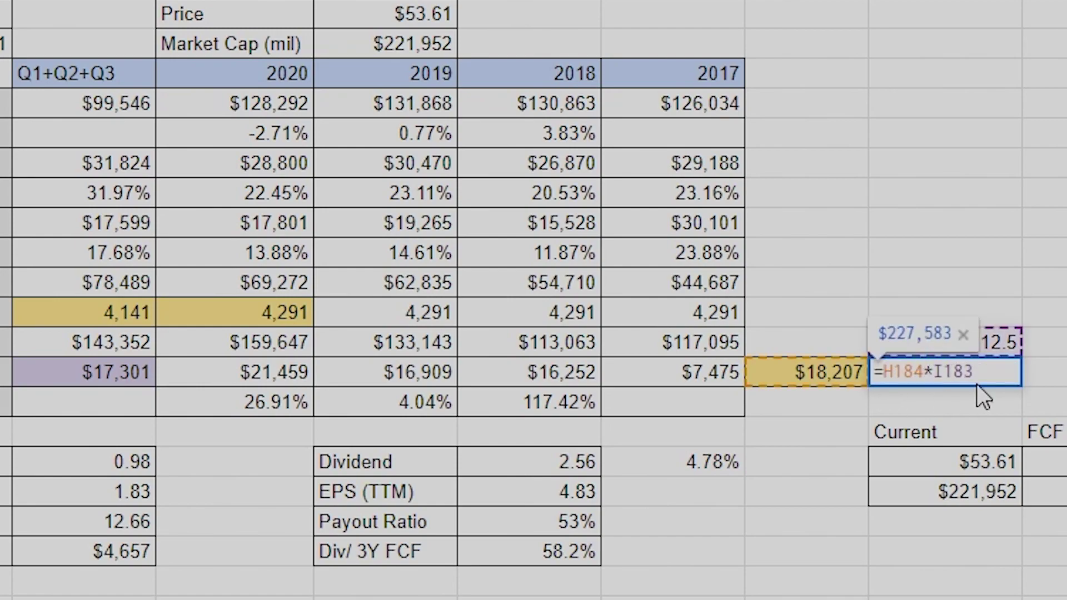
pyautogui.hotkey('ctrl', 'a')
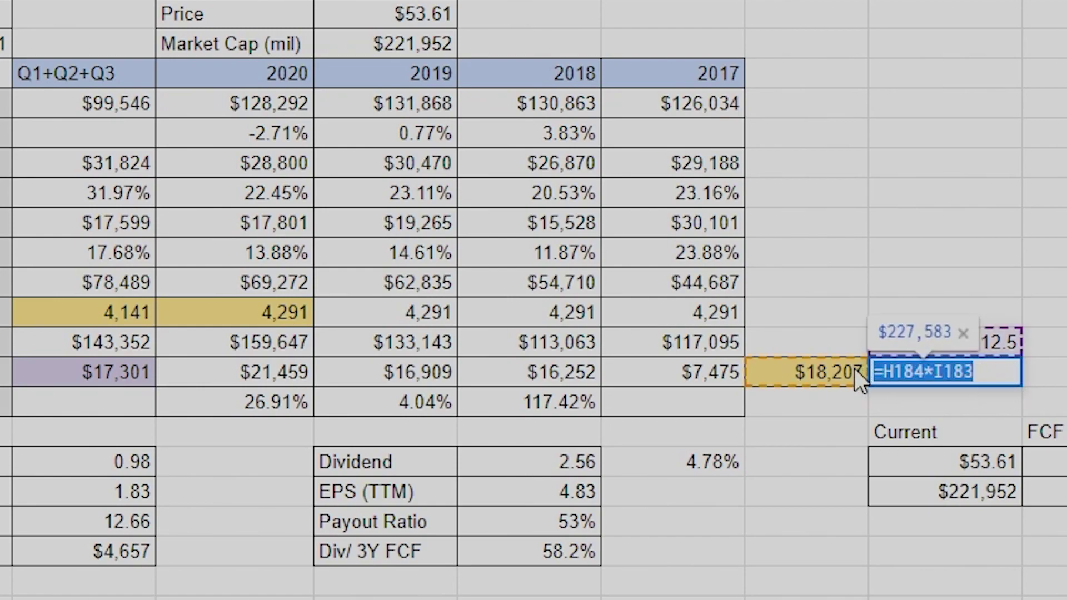
pyautogui.press('BackSpace')
pyautogui.write('=')
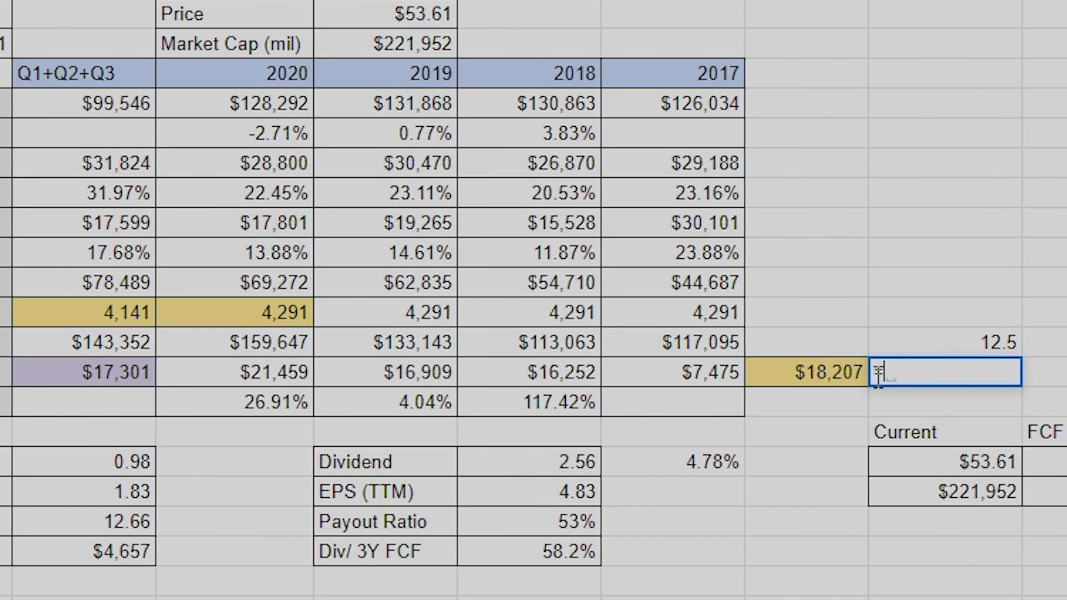
pyautogui.click(830, 376)
pyautogui.write('*')
pyautogui.click(1019, 345)
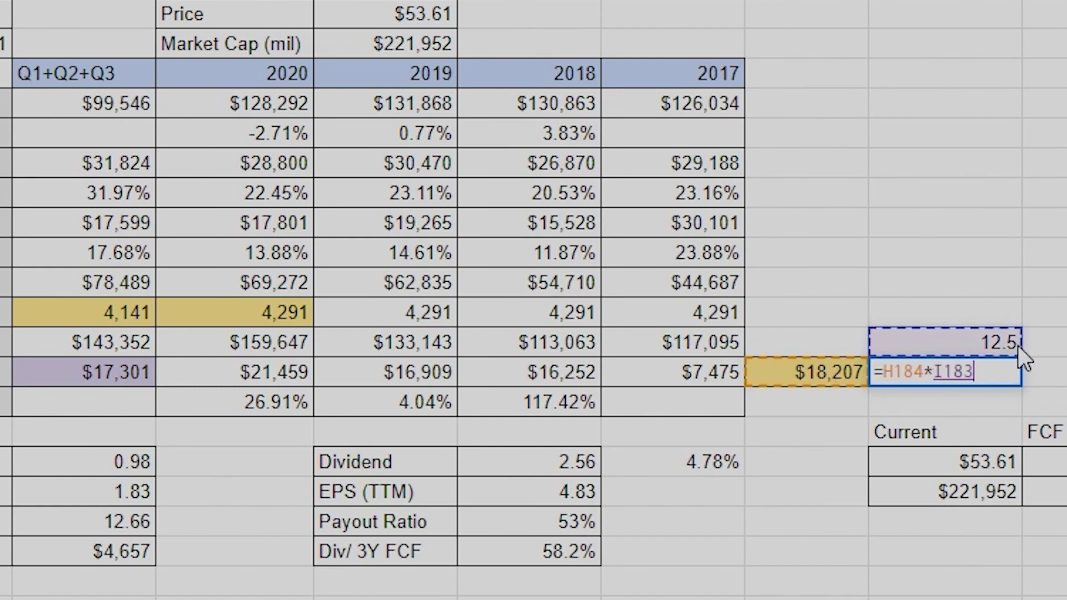
pyautogui.press('Return')
# Change the FCF multiple in I183 from 12.5 to 13.
pyautogui.doubleClick(986, 344)
pyautogui.moveTo(974, 343); pyautogui.dragTo(1040, 341)
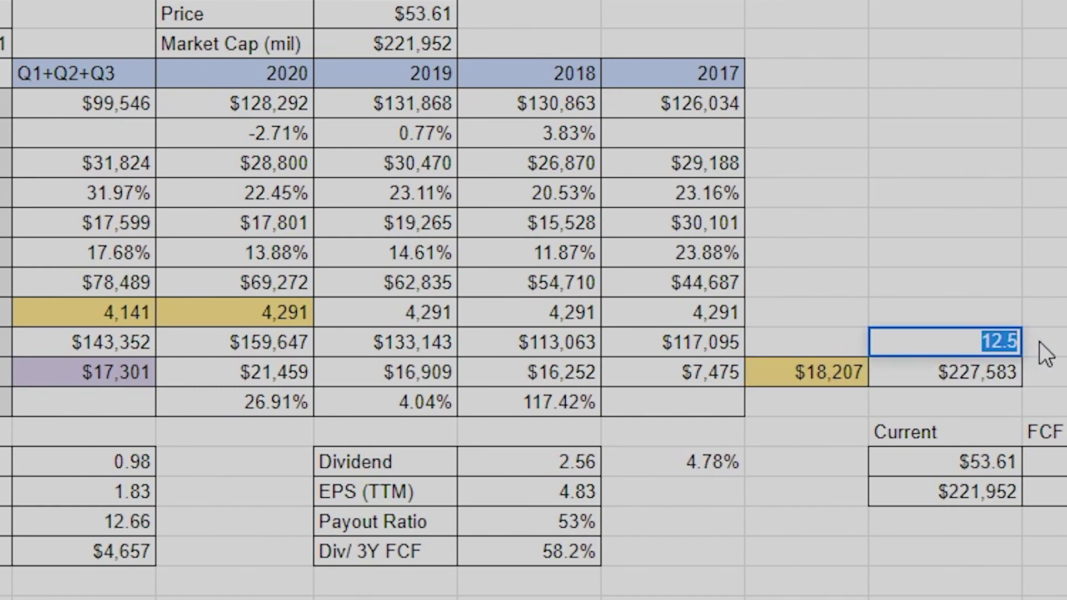
pyautogui.write('13')
pyautogui.press('Return')
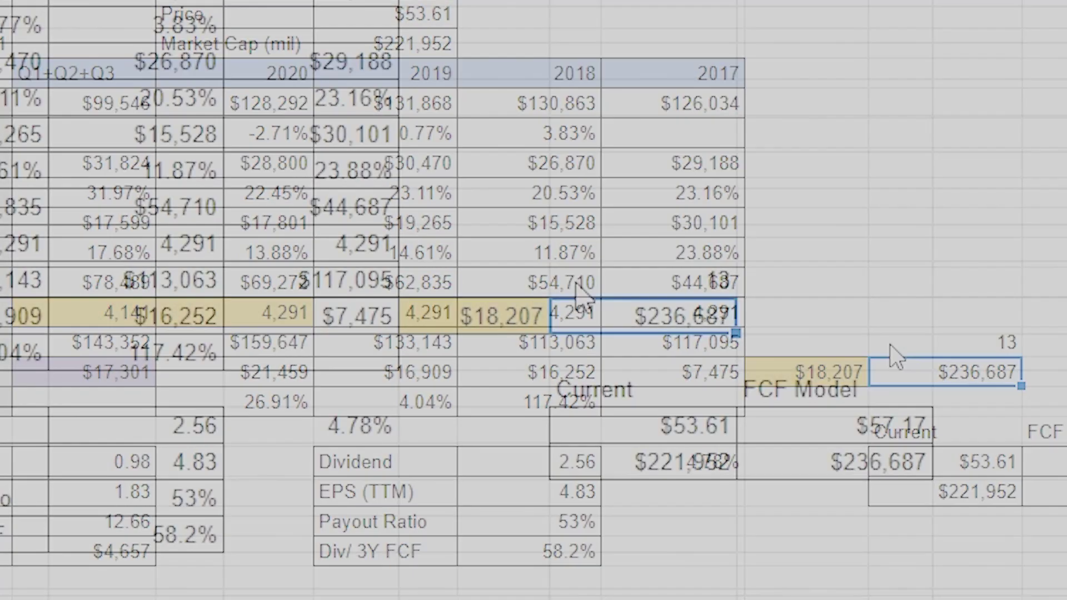
pyautogui.doubleClick(995, 469)
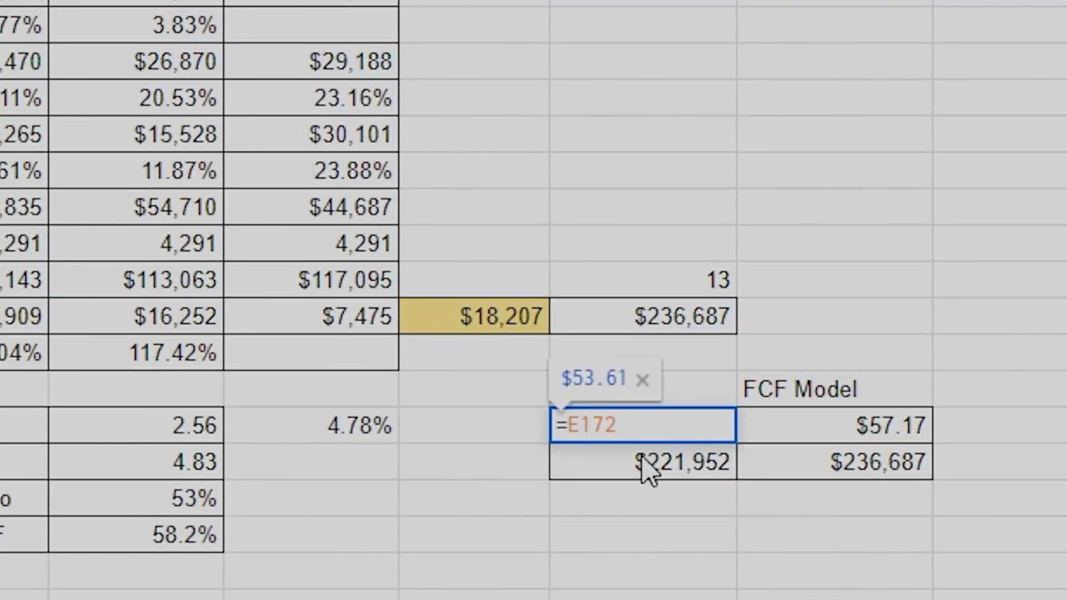
pyautogui.press('Return')
pyautogui.press('Return')
pyautogui.press('Return')
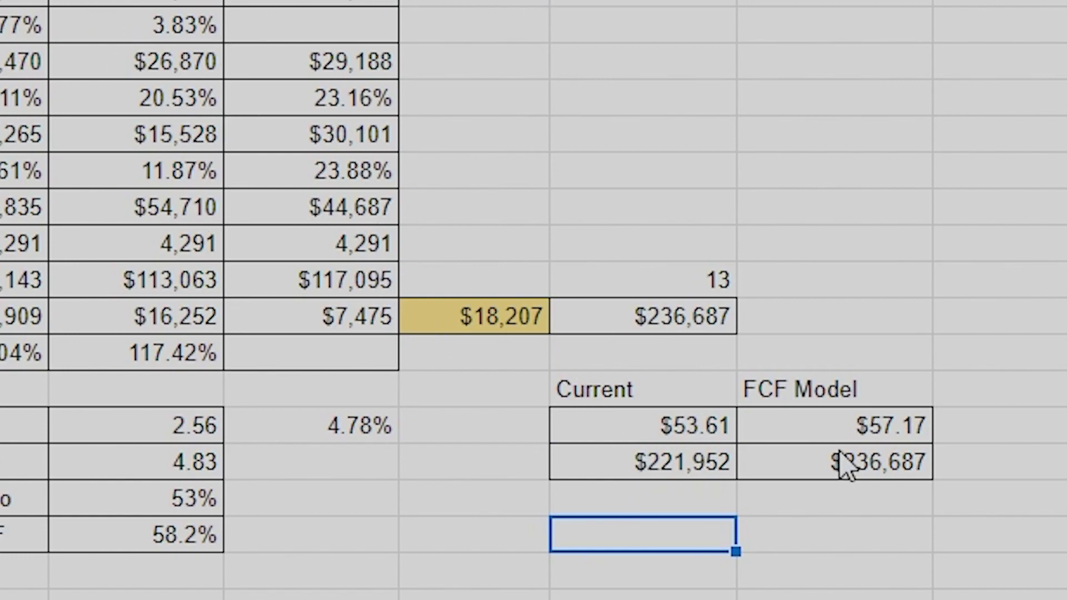
# Link the FCF Model value cell J188 to =I184, showing $236,687.
pyautogui.click(847, 431)
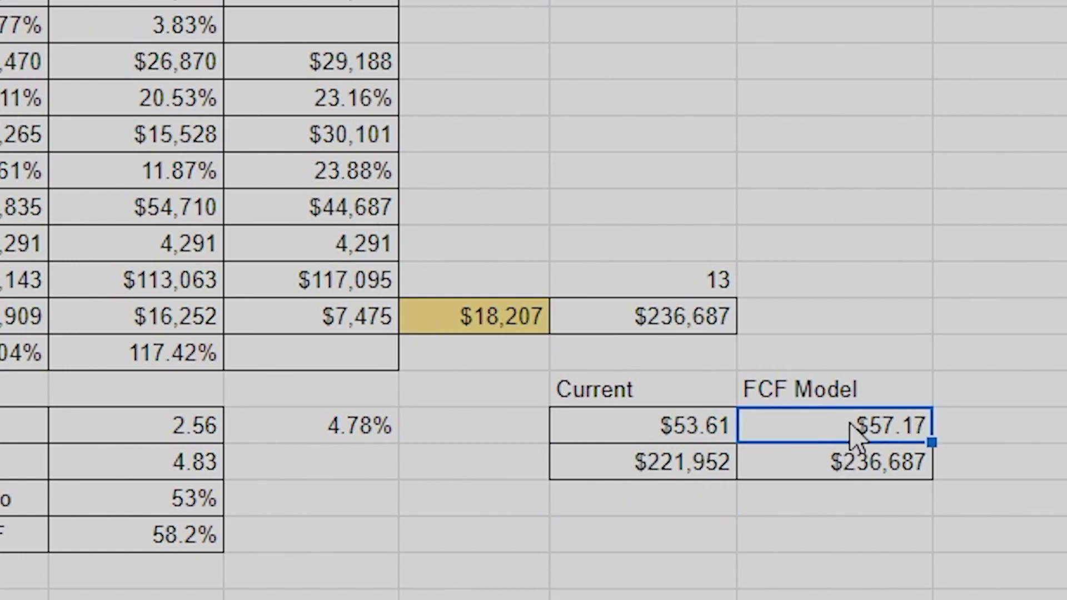
pyautogui.click(849, 466)
pyautogui.write('=I184')
pyautogui.press('Return')
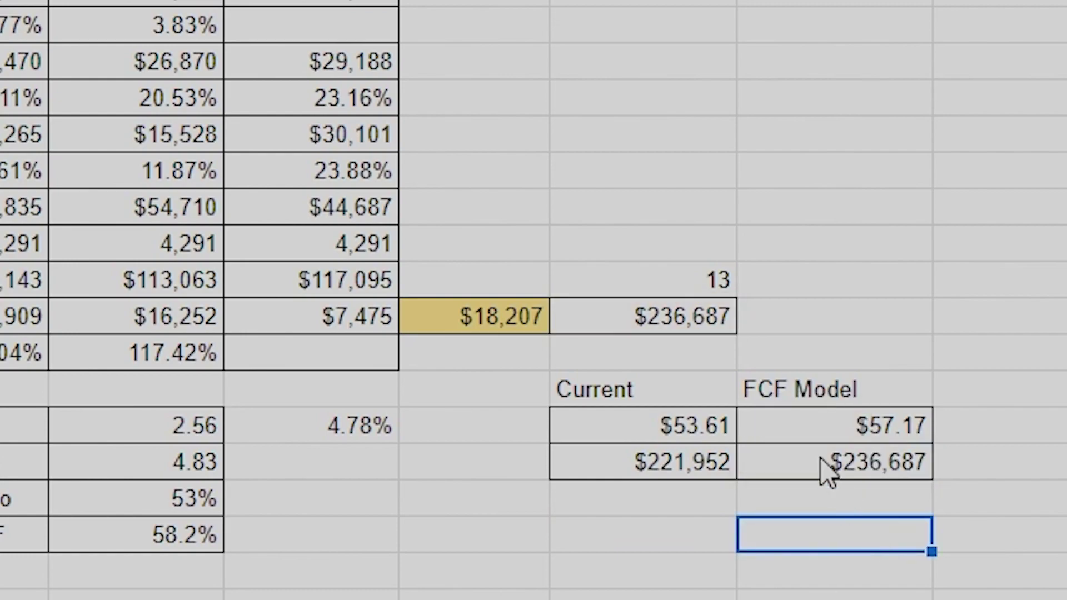
# Set the per-share FCF Model cell J187 to =I187*J188/I188, giving $57.17.
pyautogui.click(847, 437)
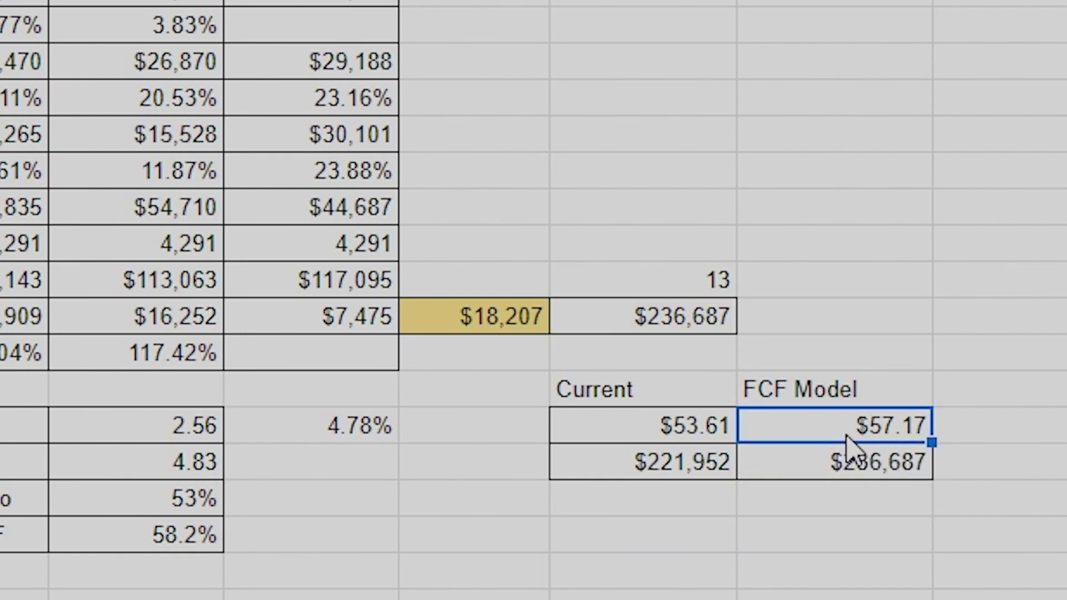
pyautogui.press('Delete')
pyautogui.write('=')
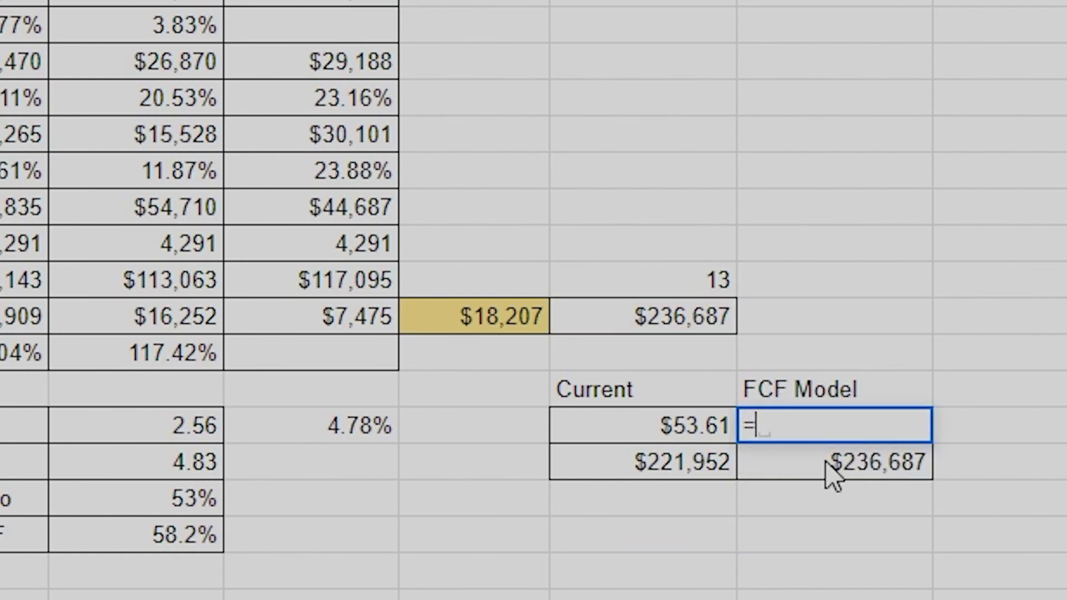
pyautogui.click(701, 425)
pyautogui.write('*')
pyautogui.click(783, 477)
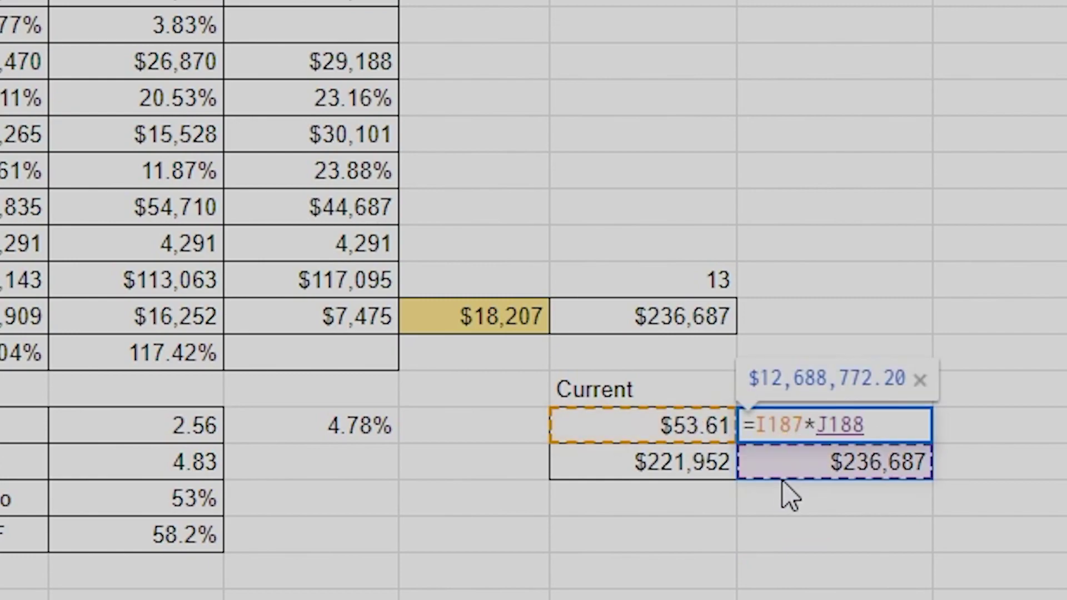
pyautogui.write('/')
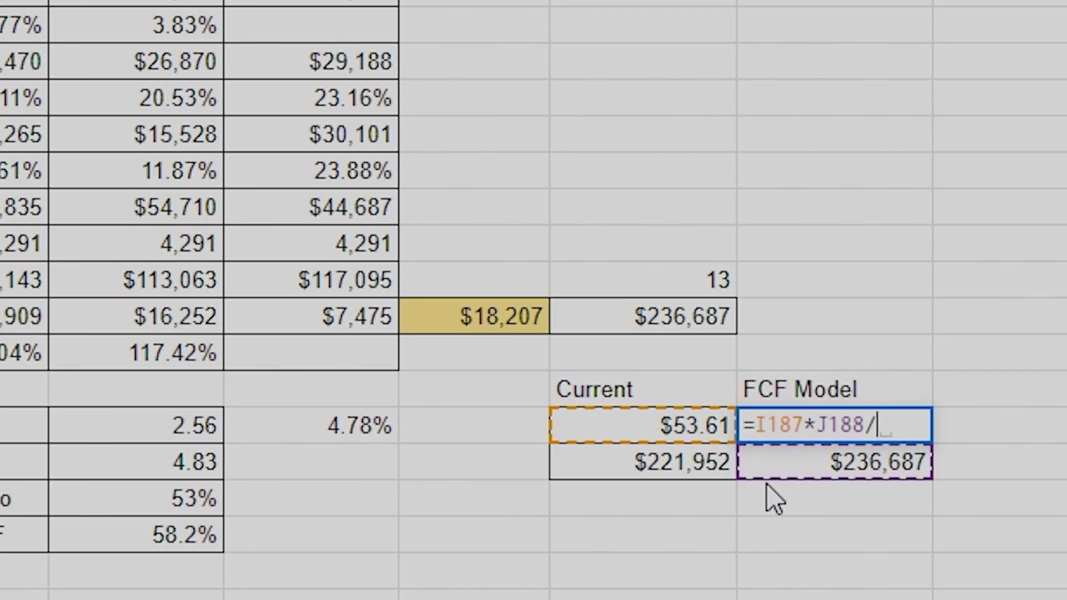
pyautogui.click(720, 472)
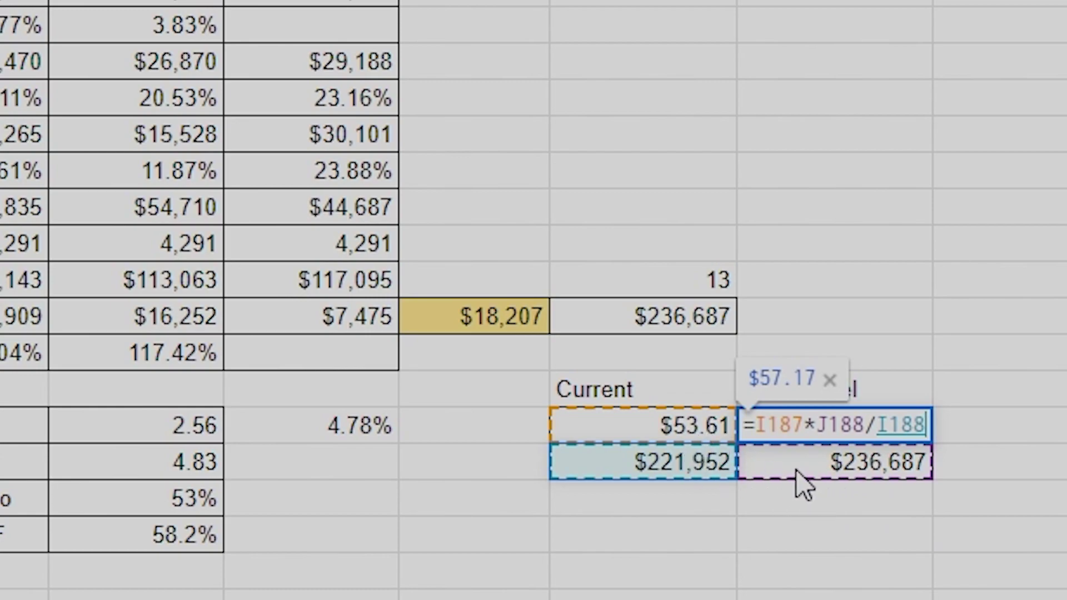
pyautogui.press('Return')
# Review the $57.17 per-share formula and the current price formula.
pyautogui.click(904, 434)
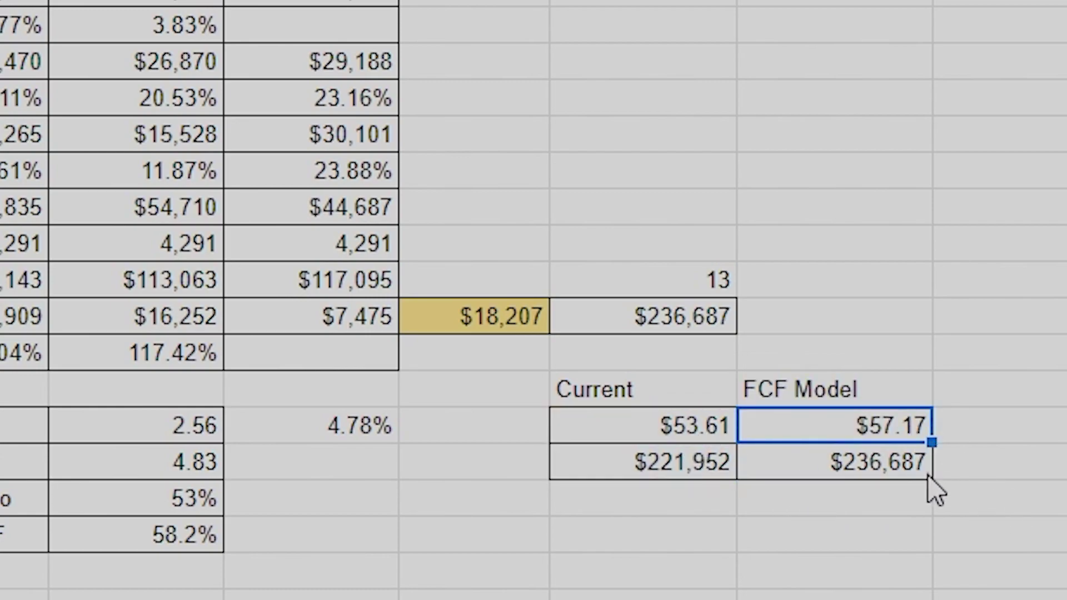
pyautogui.doubleClick(814, 433)
pyautogui.click(537, 325)
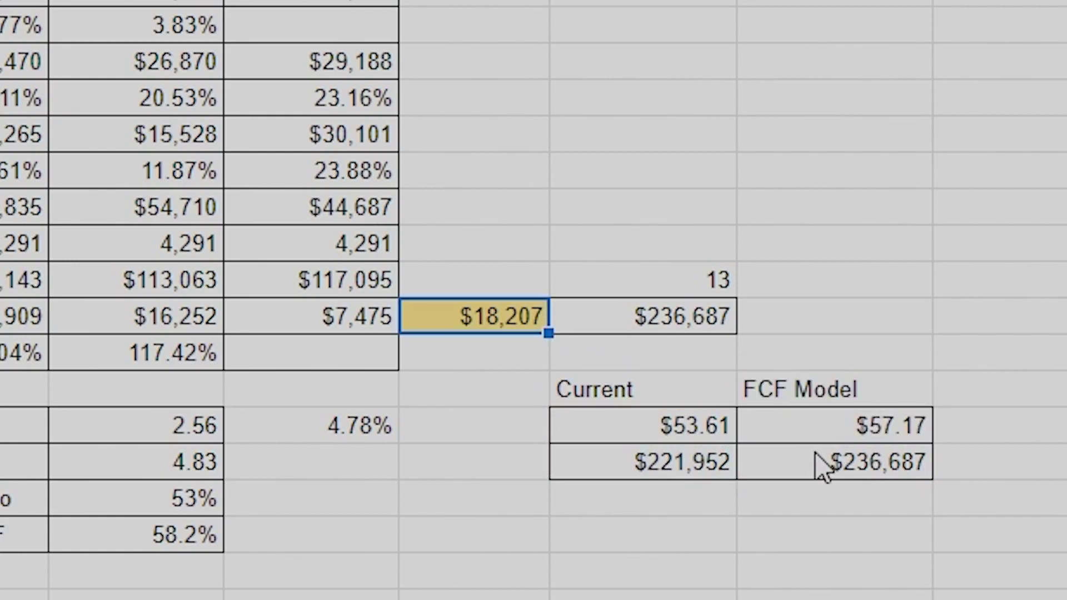
pyautogui.click(817, 434)
pyautogui.doubleClick(685, 435)
pyautogui.press('Escape')
pyautogui.click(661, 526)
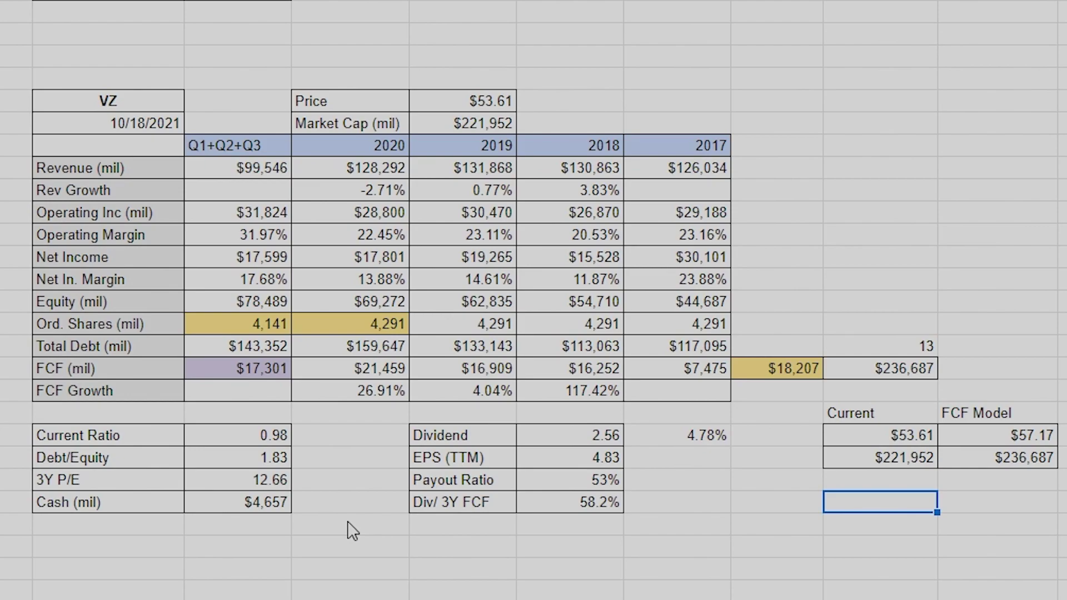
# Scroll to the empty 7/16/2021 comparison table whose Average column shows #DIV/0!
pyautogui.scroll(8, 415, 257)
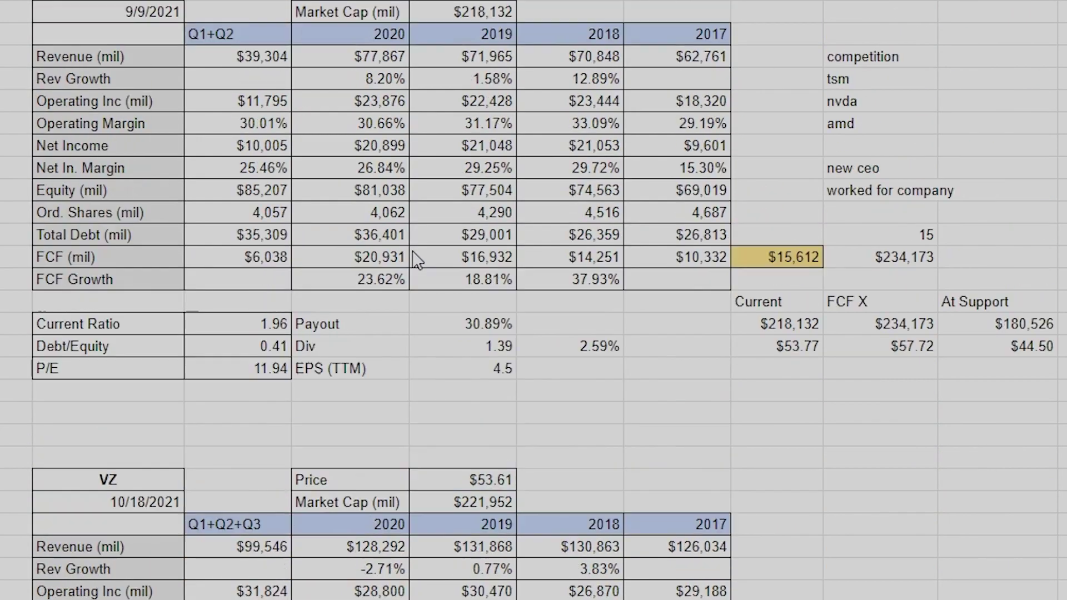
pyautogui.scroll(-3, 416, 260)
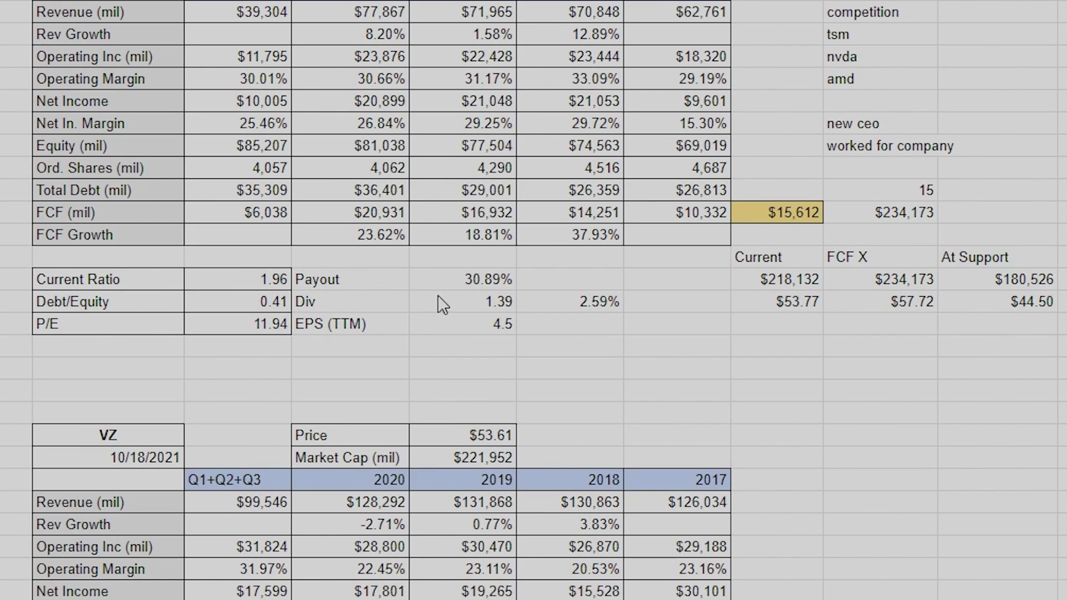
pyautogui.scroll(9, 442, 305)
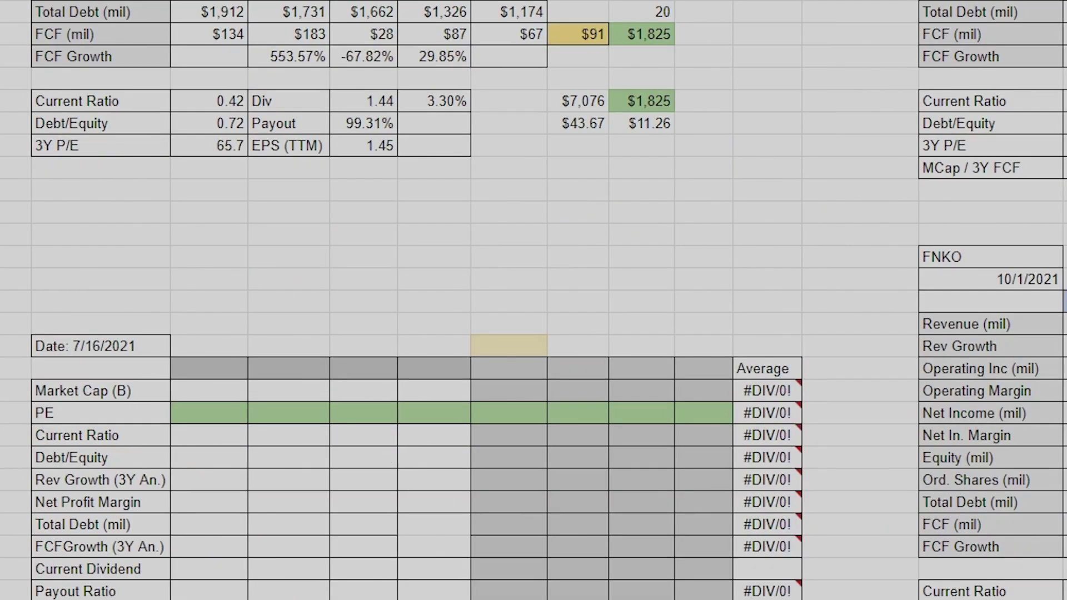
# Enter the test values 3, 34 and 4 in the Debt/Equity row.
pyautogui.moveTo(156, 392); pyautogui.dragTo(538, 547)
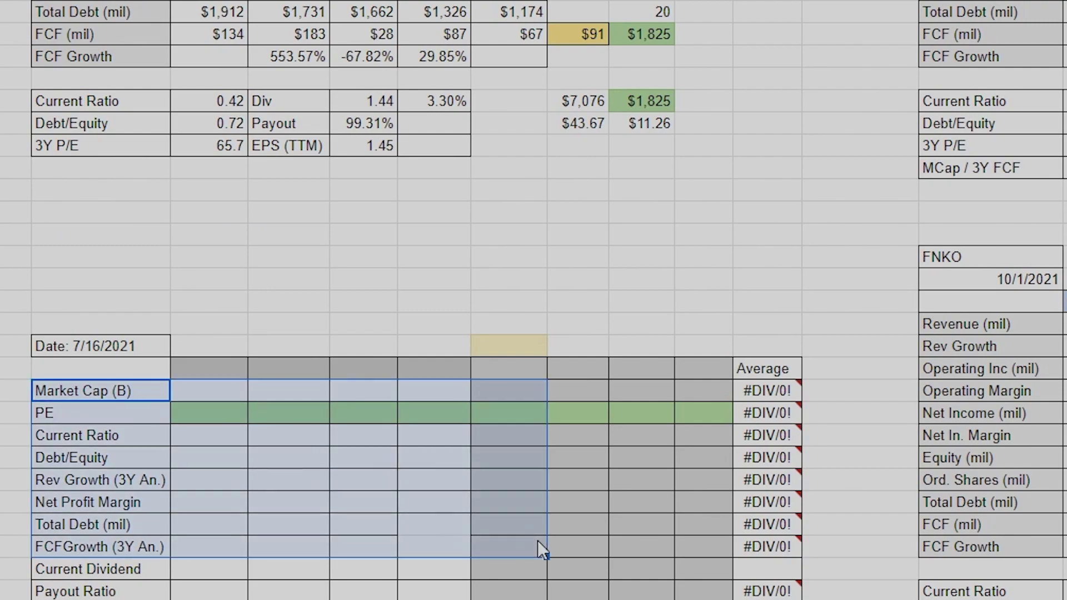
pyautogui.click(538, 548)
pyautogui.scroll(-1, 222, 470)
pyautogui.click(221, 420)
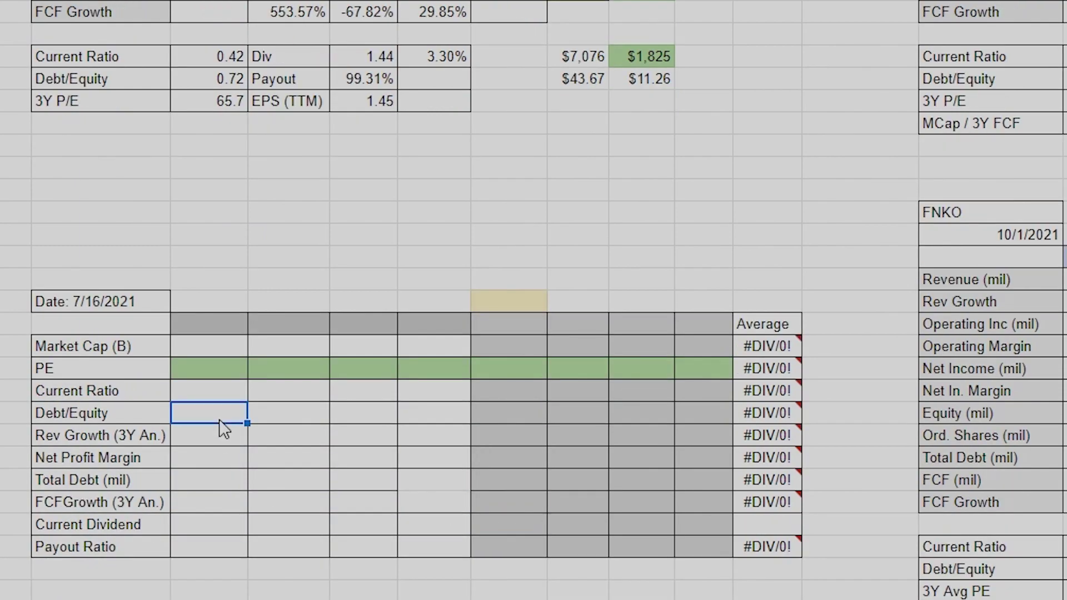
pyautogui.write('3')
pyautogui.press('Tab')
pyautogui.write('34')
pyautogui.press('Tab')
pyautogui.write('4')
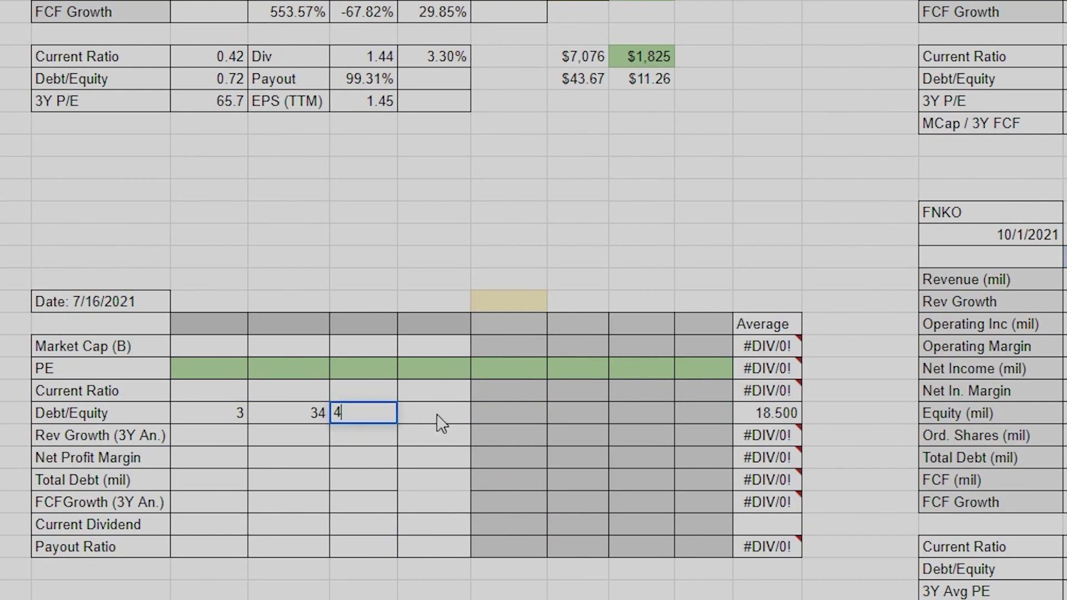
pyautogui.press('Tab')
# Enter test percentages: 3% for Rev Growth and 2%, 4%, 5%, 3% for Net Profit Margin.
pyautogui.click(281, 458)
pyautogui.write('2%')
pyautogui.click(223, 437)
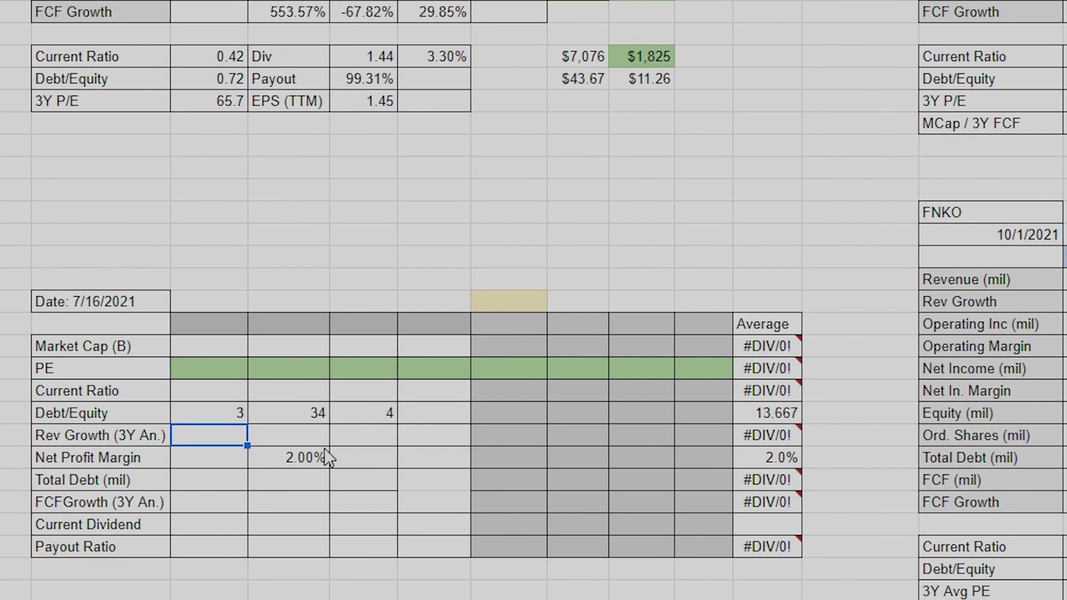
pyautogui.write('3')
pyautogui.click(383, 462)
pyautogui.write('4')
pyautogui.press('Tab')
pyautogui.write('5%')
pyautogui.press('Tab')
pyautogui.write('3')
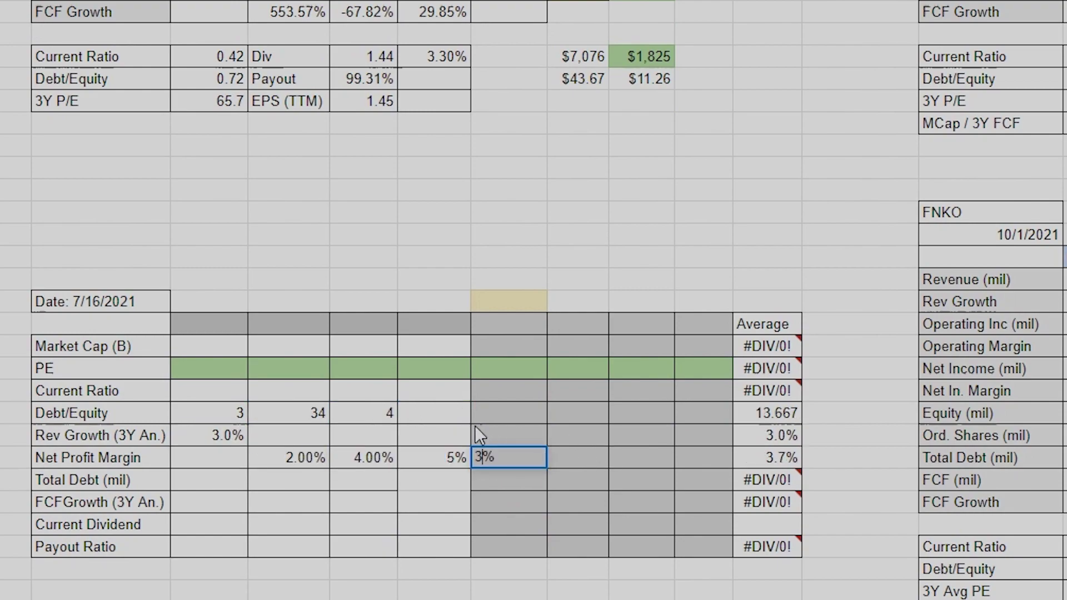
pyautogui.click(355, 520)
# Type further test entries in other rows, then select cells in the Monthly Div table.
pyautogui.write('d')
pyautogui.click(361, 480)
pyautogui.write('3')
pyautogui.click(445, 503)
pyautogui.write('e')
pyautogui.click(556, 501)
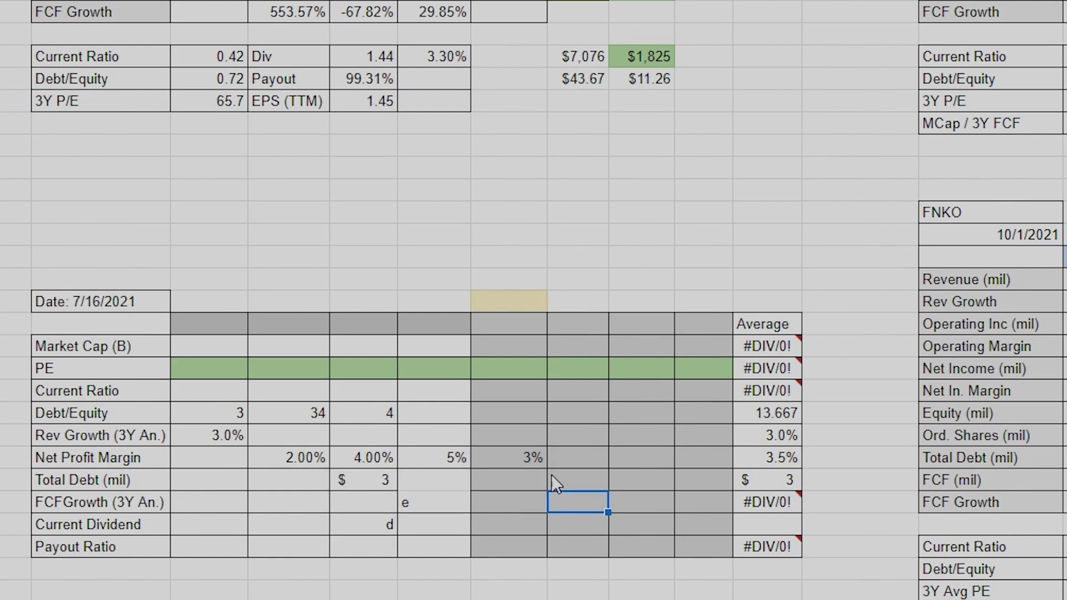
pyautogui.write('e')
pyautogui.scroll(5, 471, 378)
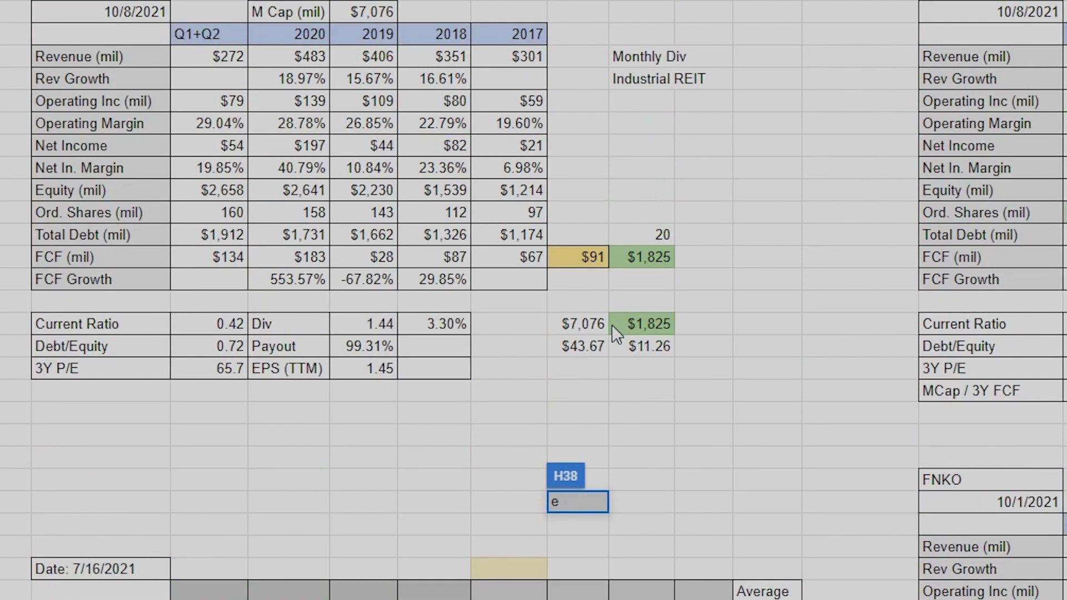
pyautogui.click(627, 443)
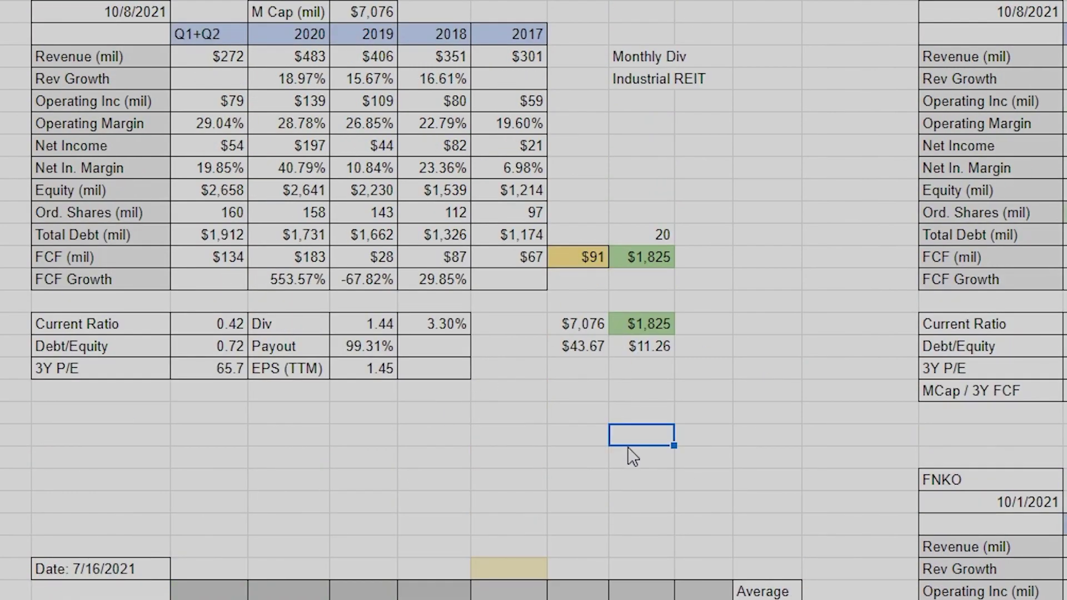
pyautogui.click(649, 258)
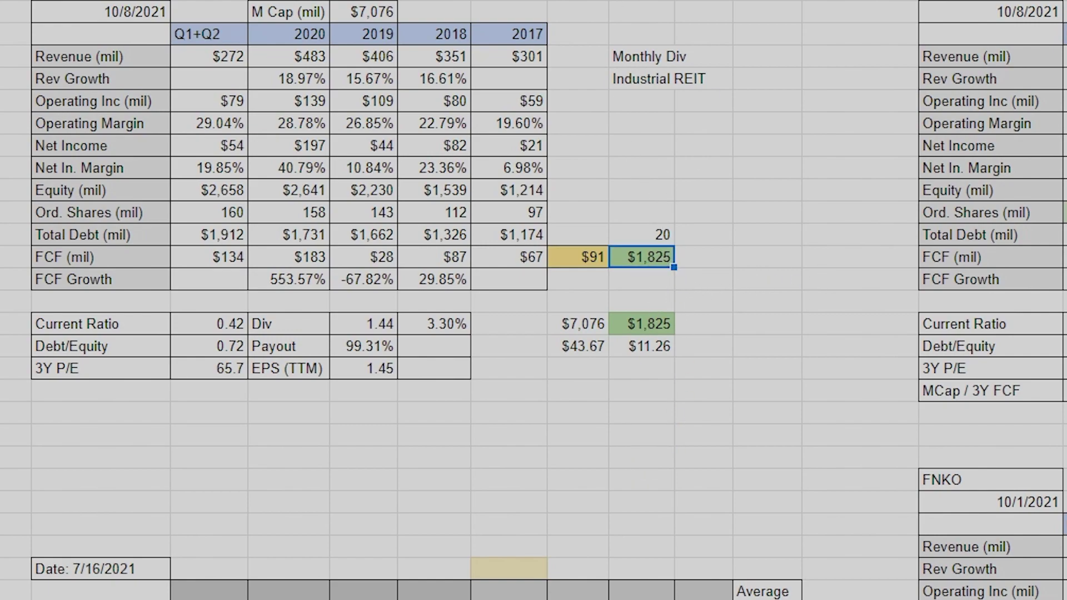
pyautogui.click(578, 57)
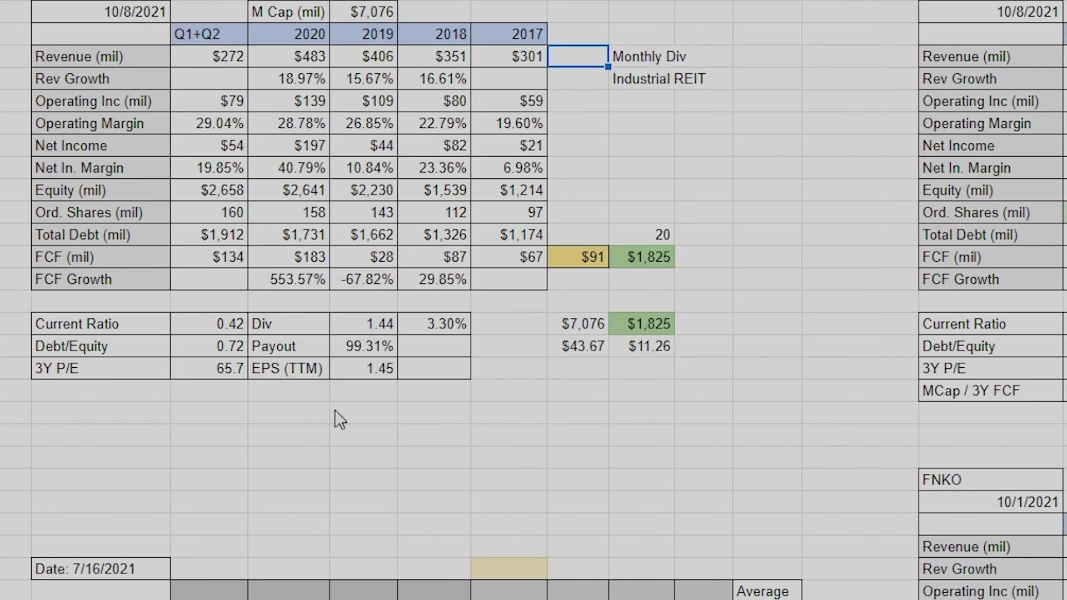
# Scroll down past the EA, LOGI, SWBI, TTWO and CRSR tables to the 5 year PE block.
pyautogui.scroll(-2, 497, 360)
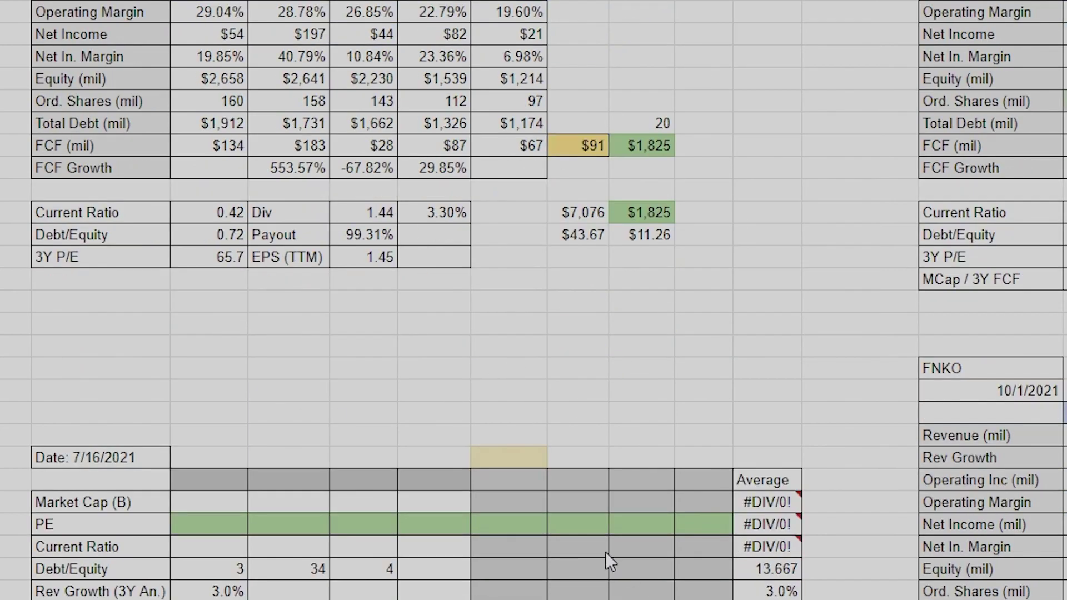
pyautogui.scroll(-12, 605, 550)
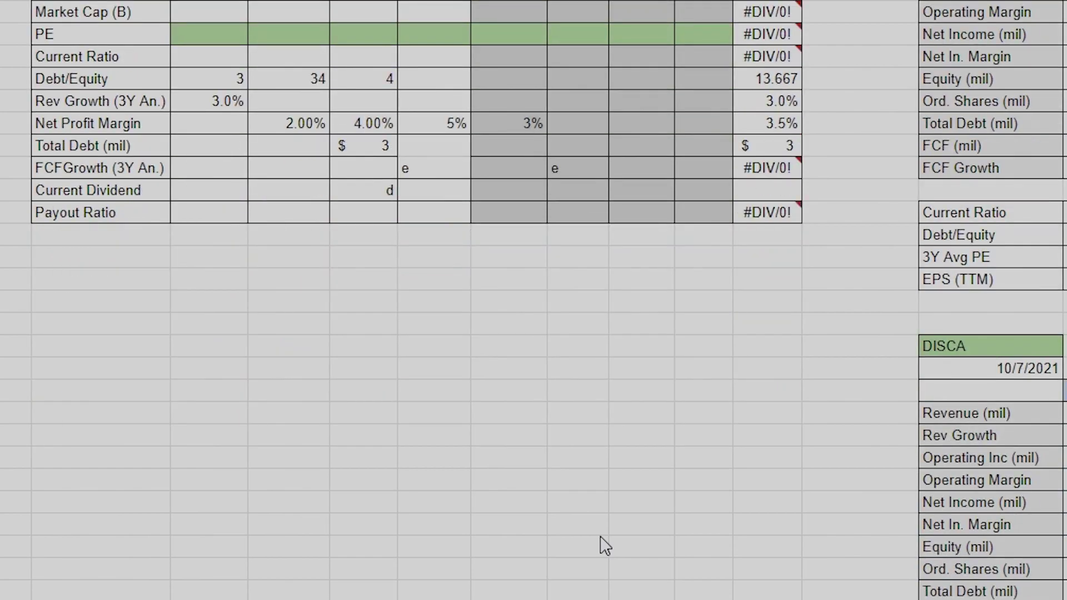
pyautogui.scroll(-11, 605, 547)
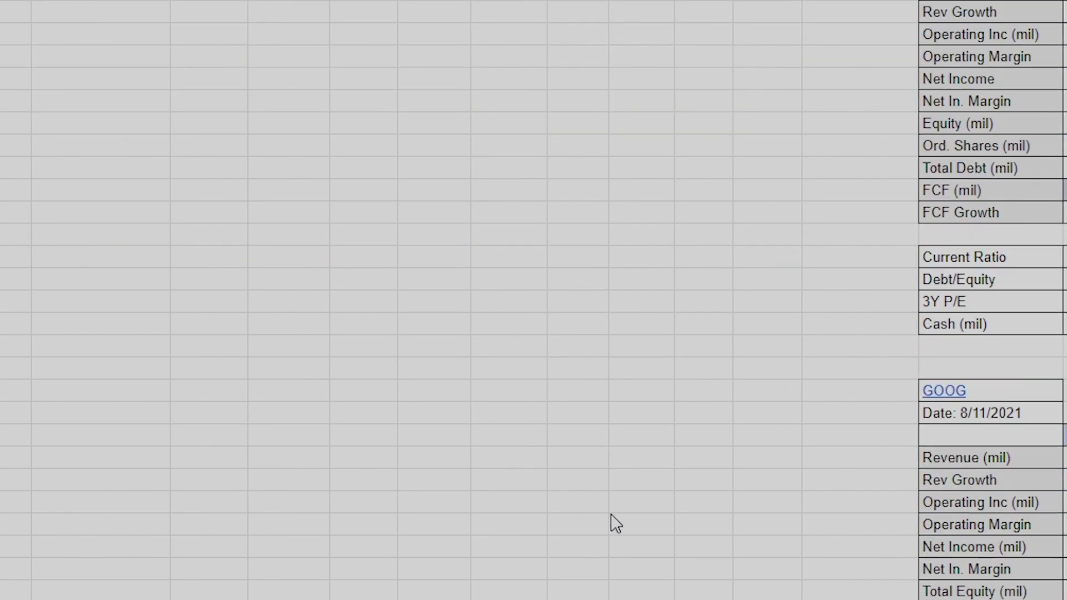
pyautogui.scroll(4, 577, 549)
pyautogui.scroll(15, 577, 549)
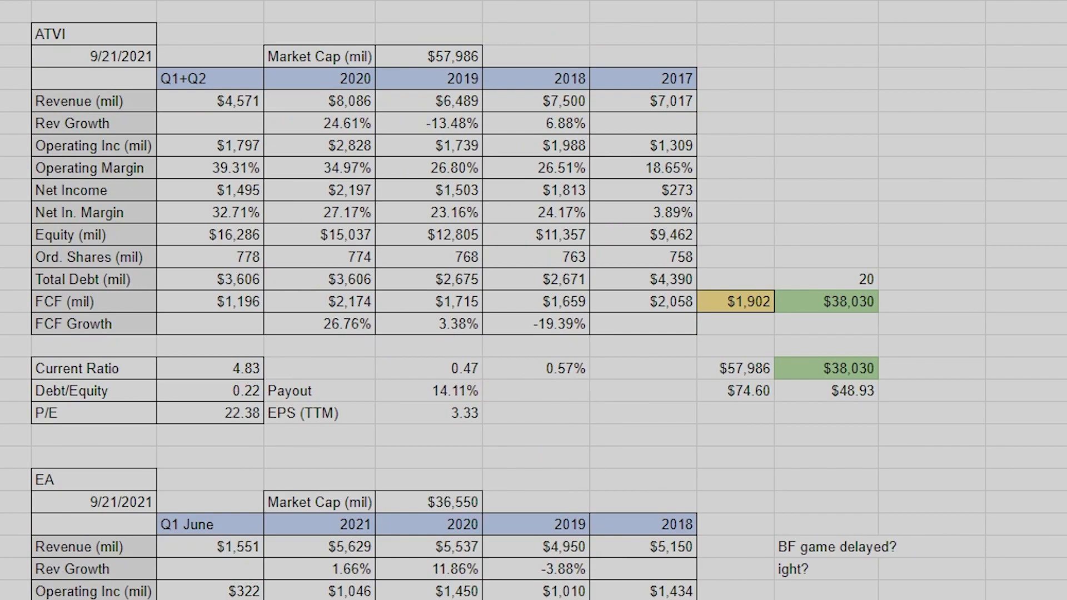
pyautogui.scroll(-10, 356, 544)
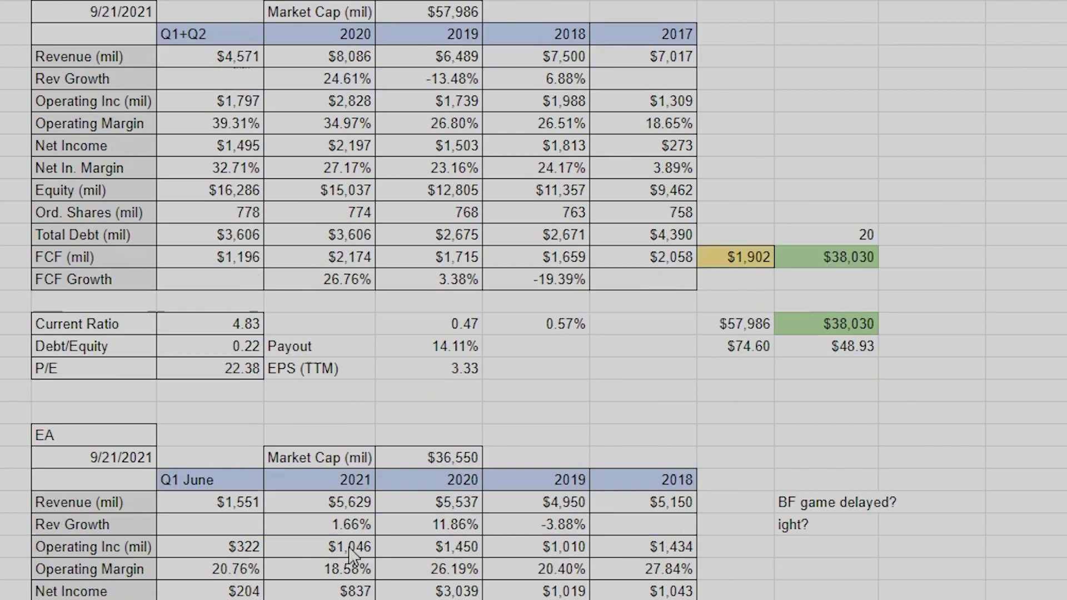
pyautogui.scroll(-15, 356, 544)
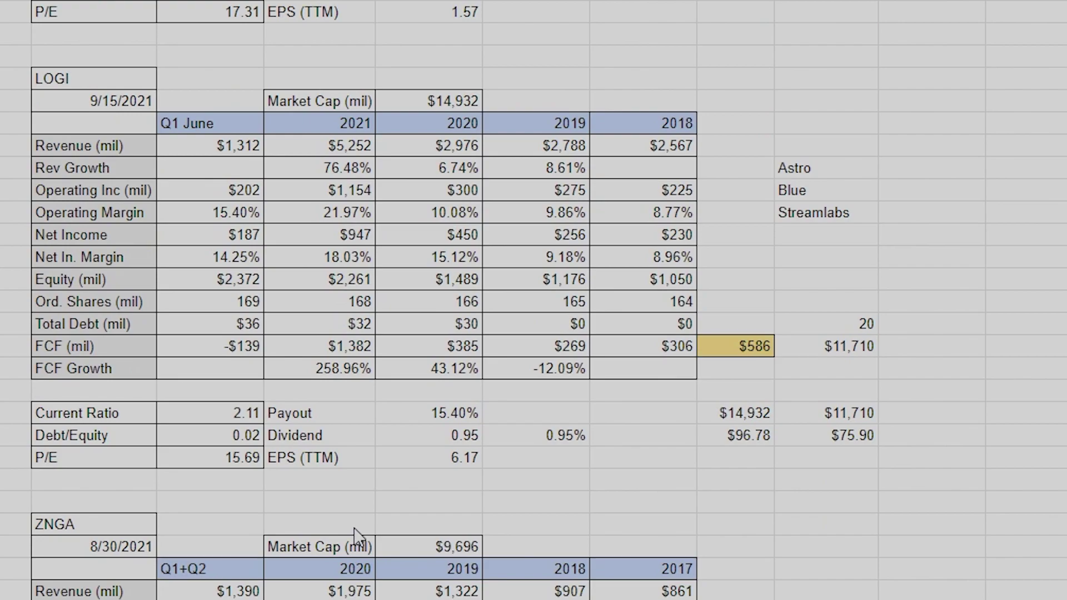
pyautogui.scroll(-15, 355, 533)
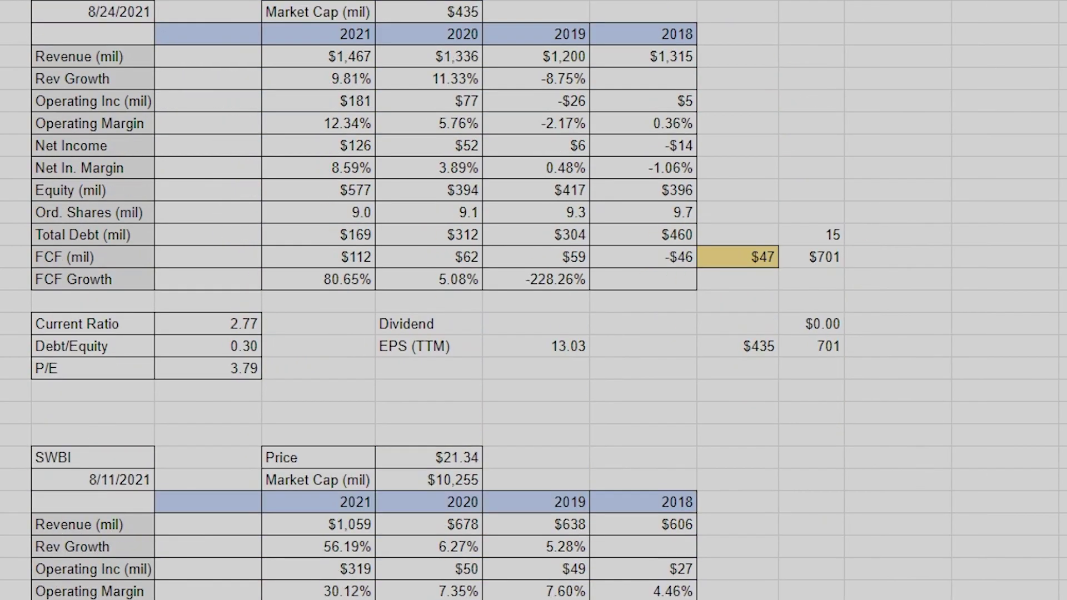
pyautogui.scroll(-7, 634, 566)
pyautogui.scroll(7, 634, 567)
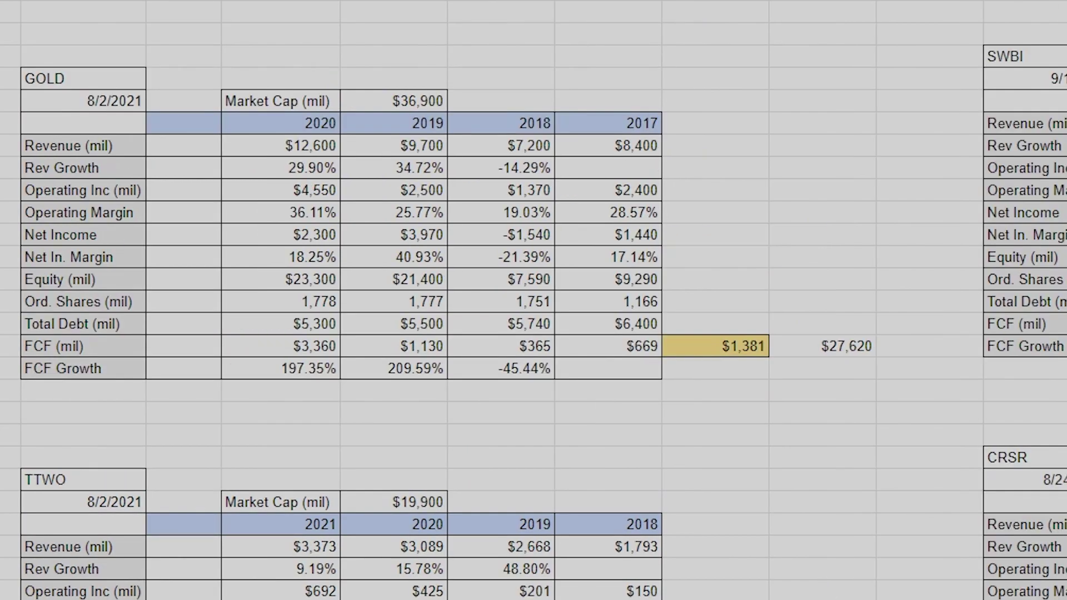
pyautogui.scroll(-1, 534, 300)
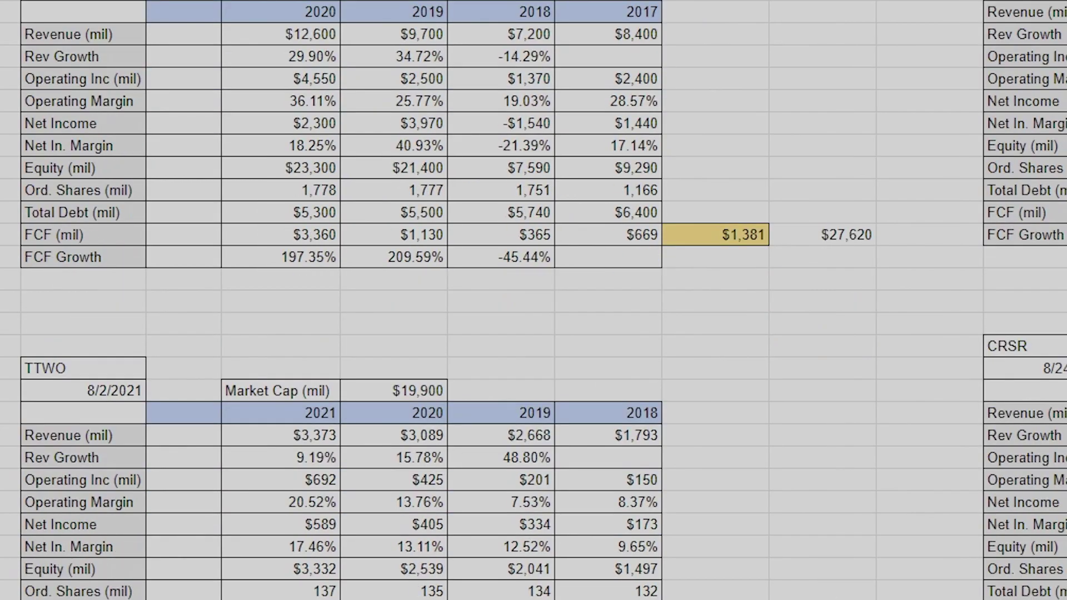
pyautogui.hscroll(3, 534, 300)
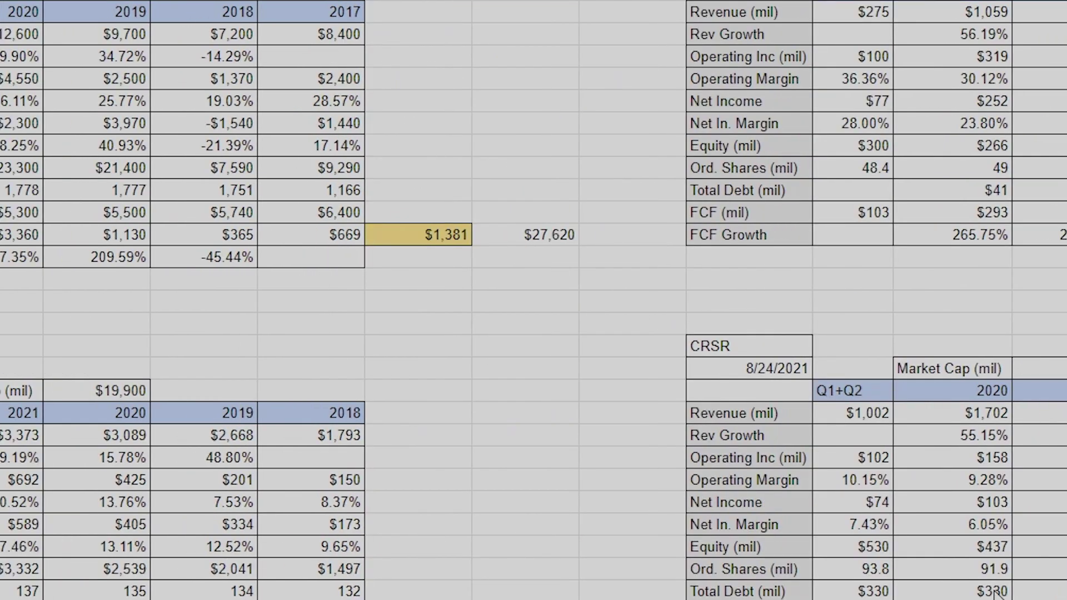
pyautogui.scroll(-12, 997, 594)
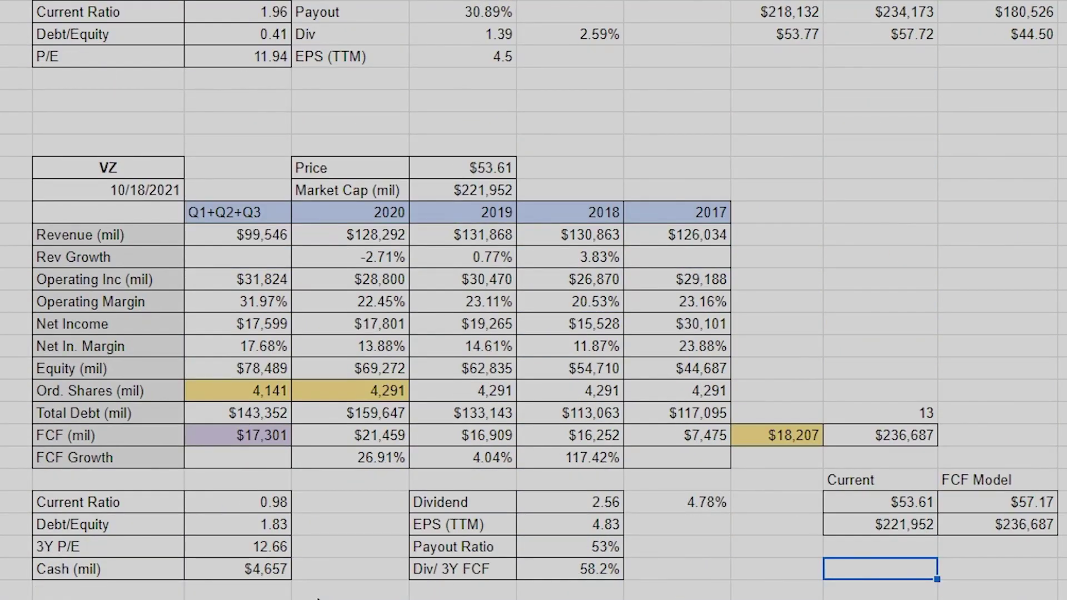
# Open VZ's 3Y P/E formula =E173/((D179+E179+F179)/3) for editing.
pyautogui.click(224, 553)
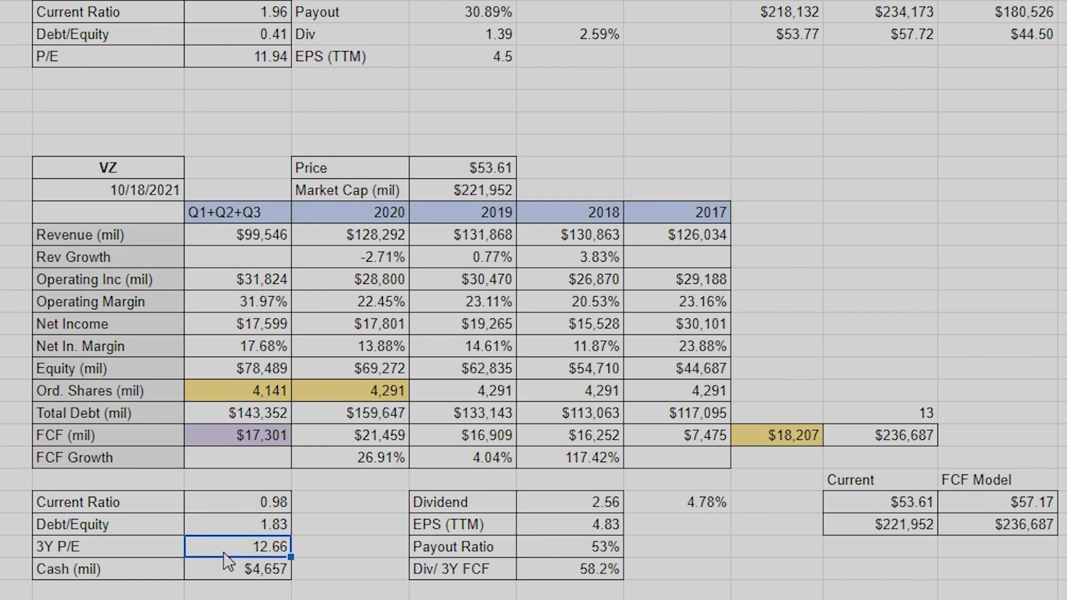
pyautogui.click(433, 573)
pyautogui.doubleClick(260, 555)
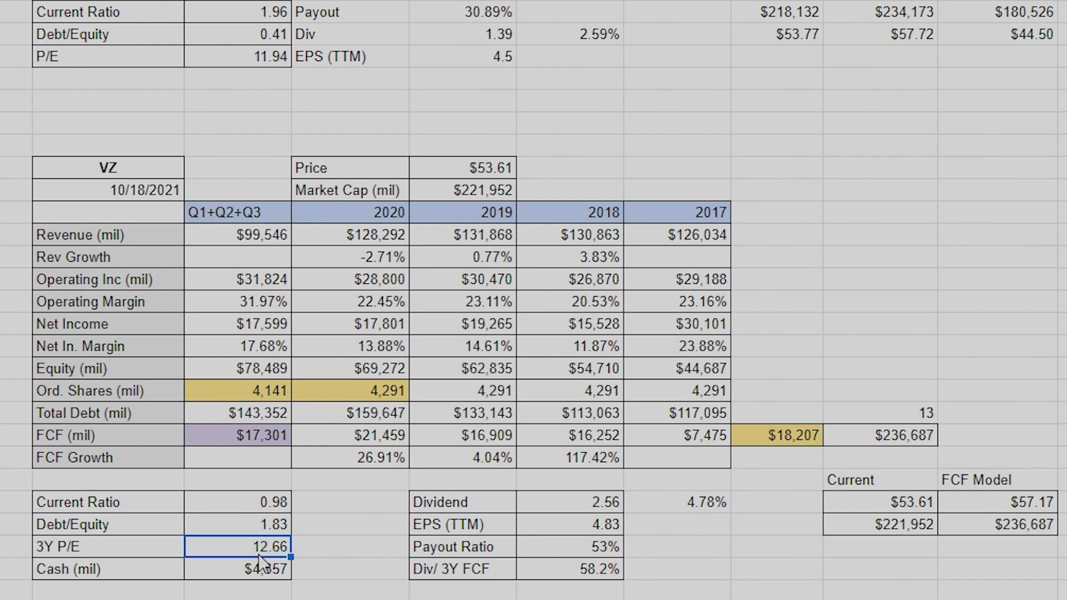
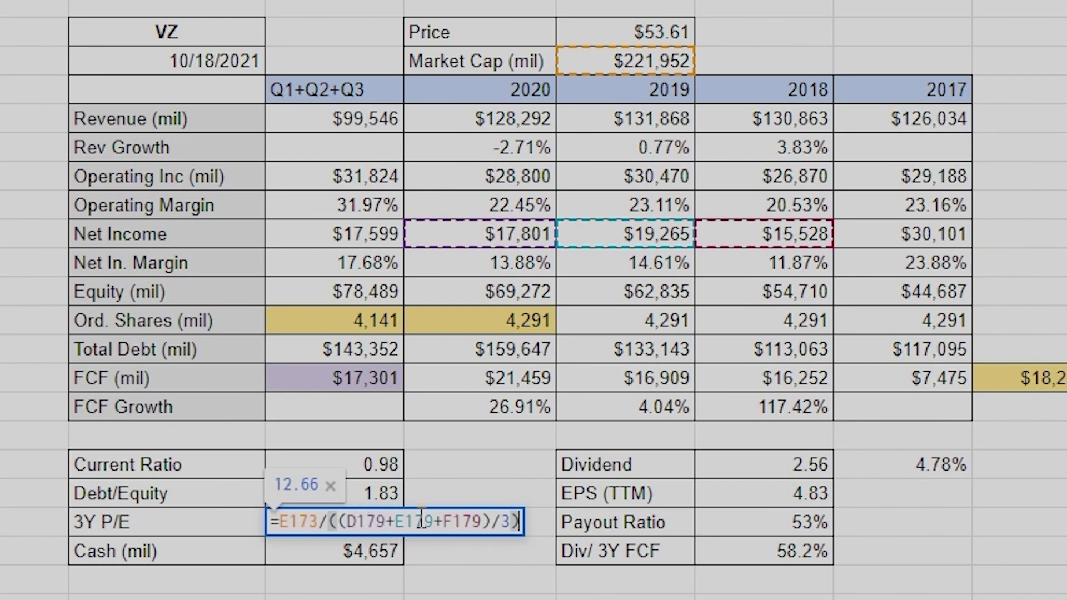
# Clear the draft 3Y P/E formula so the 3Y P/E value cell is blank.
pyautogui.click(448, 575)
pyautogui.click(328, 525)
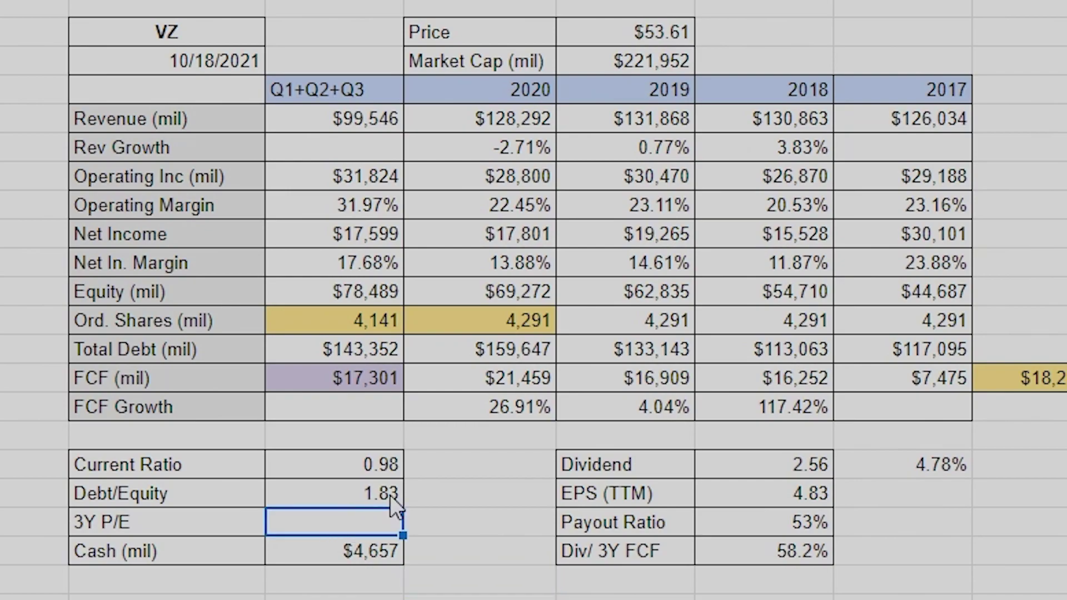
pyautogui.click(589, 67)
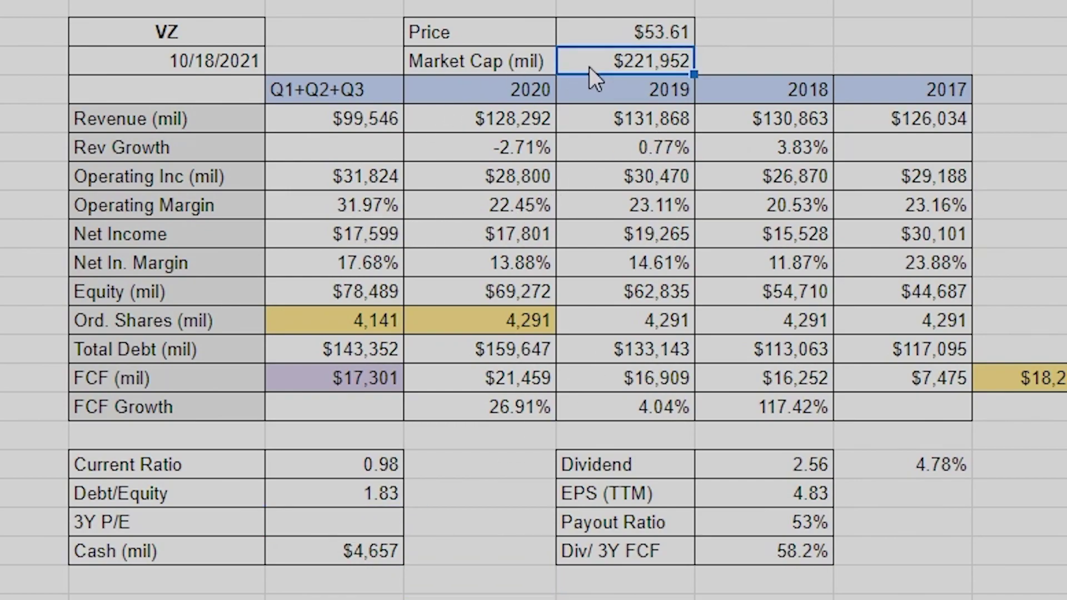
pyautogui.moveTo(358, 233); pyautogui.dragTo(846, 244)
pyautogui.click(868, 236)
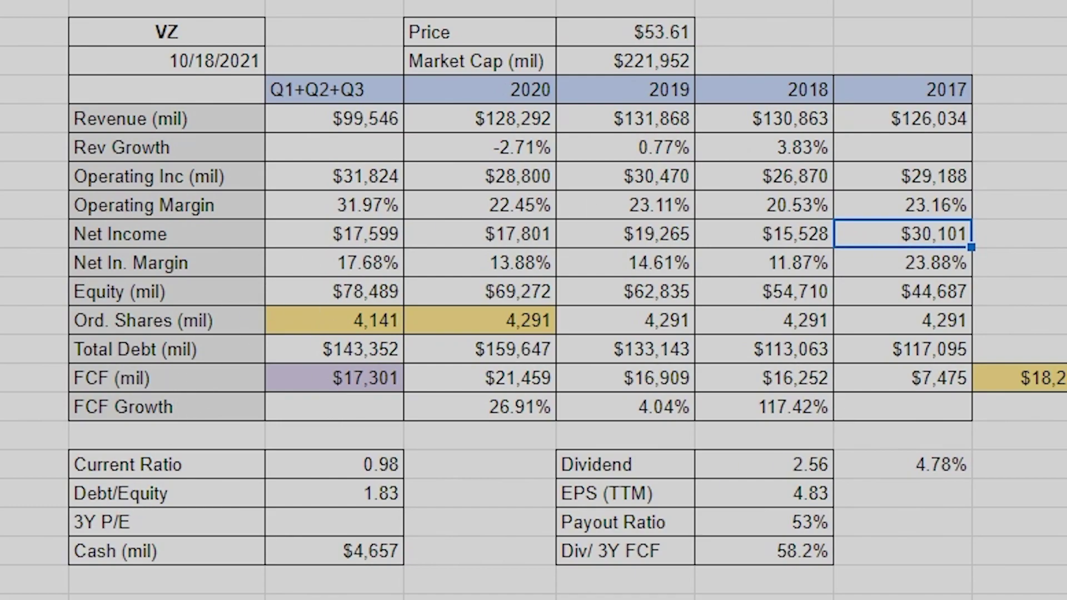
# Insert a row below FCF Growth and set 3Y P/E to =E173/((D179+E179+F179)/3), giving 12.66.
pyautogui.rightClick(2, 436)
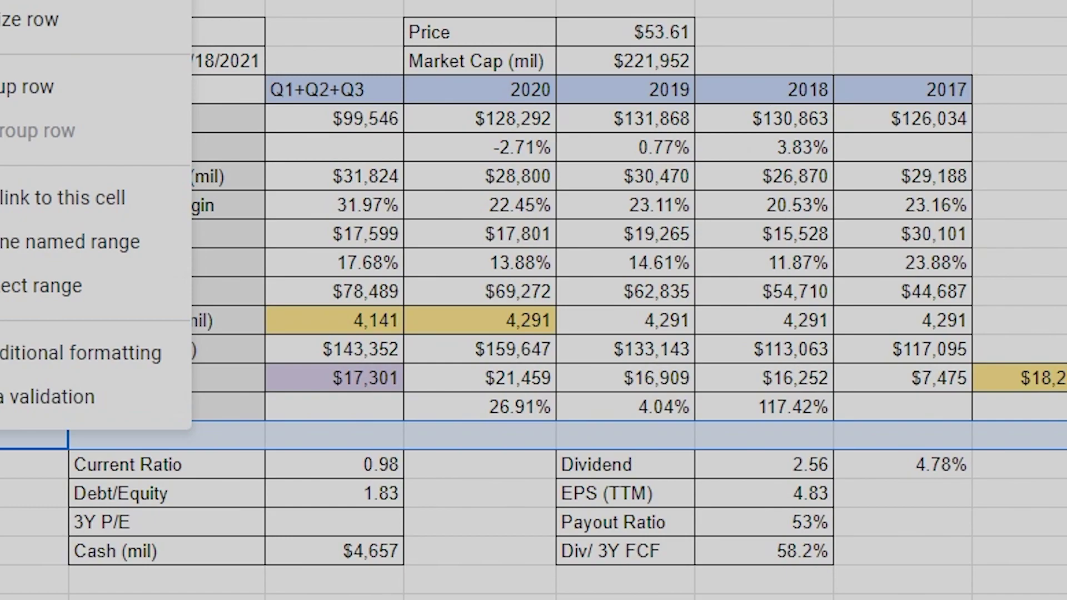
pyautogui.hotkey('ctrl', 'alt', '=')
pyautogui.doubleClick(281, 556)
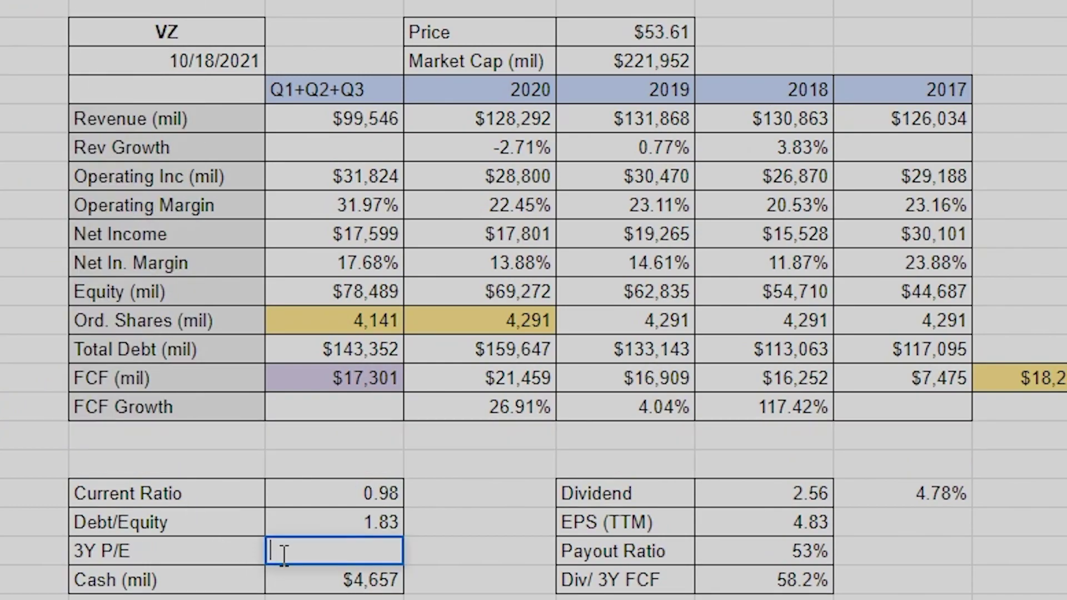
pyautogui.write('=')
pyautogui.click(594, 65)
pyautogui.write('/')
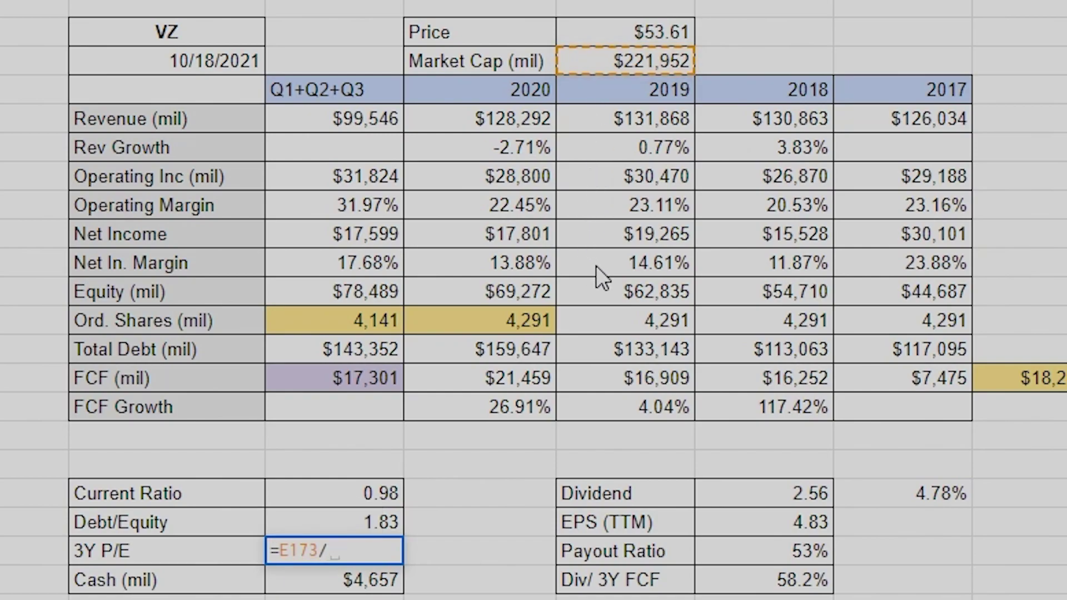
pyautogui.write('((')
pyautogui.click(479, 237)
pyautogui.write('+')
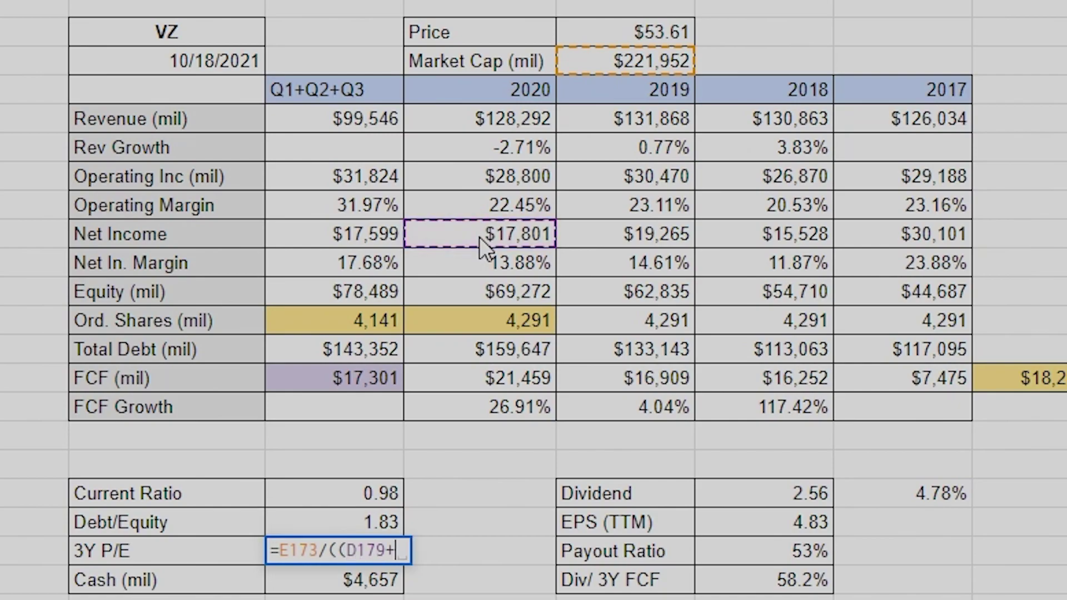
pyautogui.click(593, 240)
pyautogui.write('+')
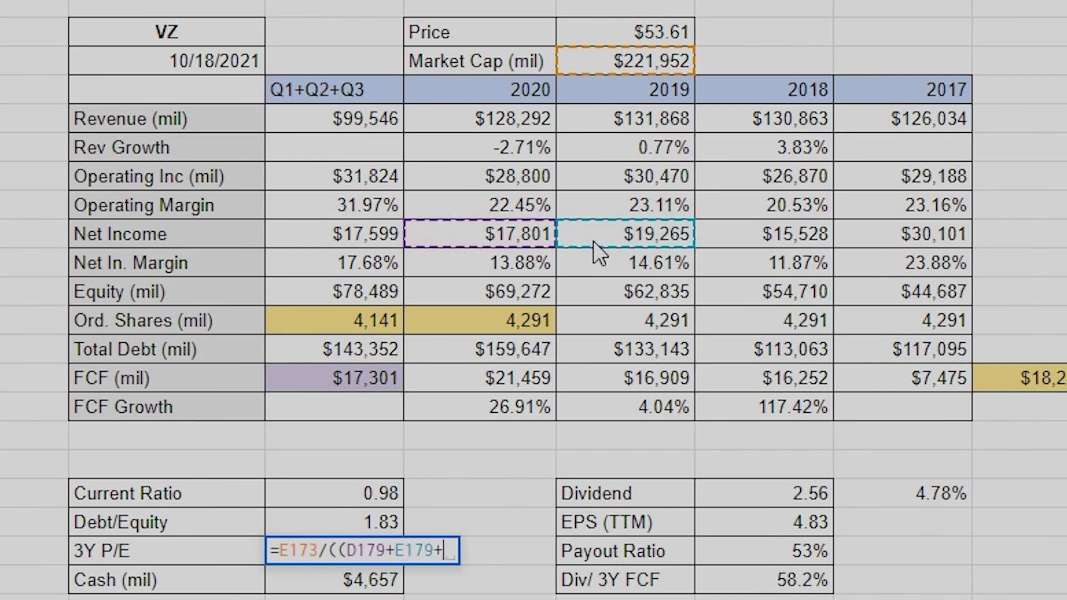
pyautogui.click(736, 235)
pyautogui.write(')')
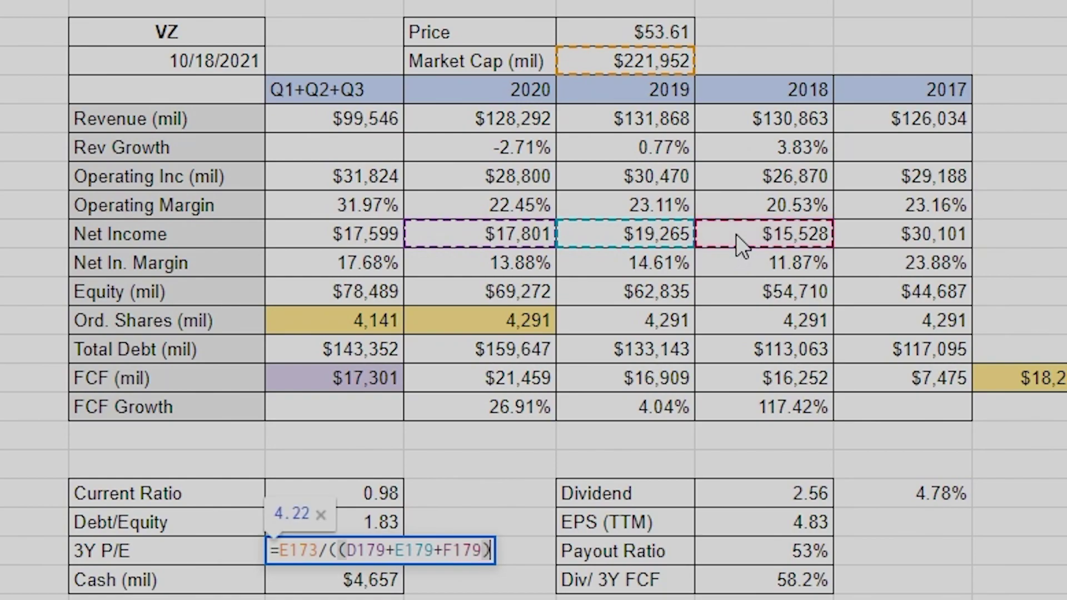
pyautogui.write('/')
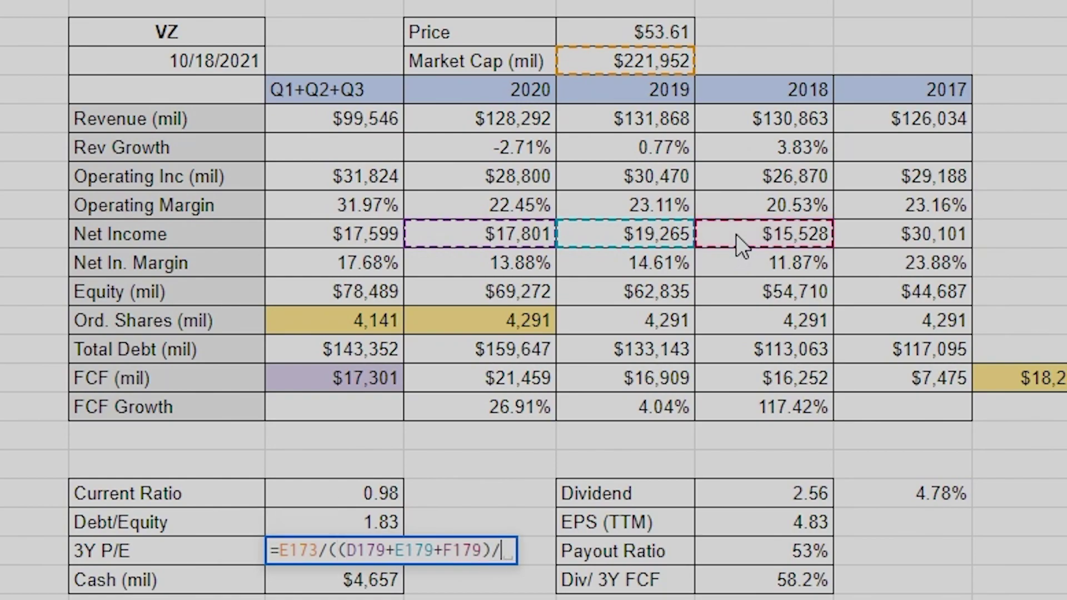
pyautogui.write('3)')
pyautogui.press('Return')
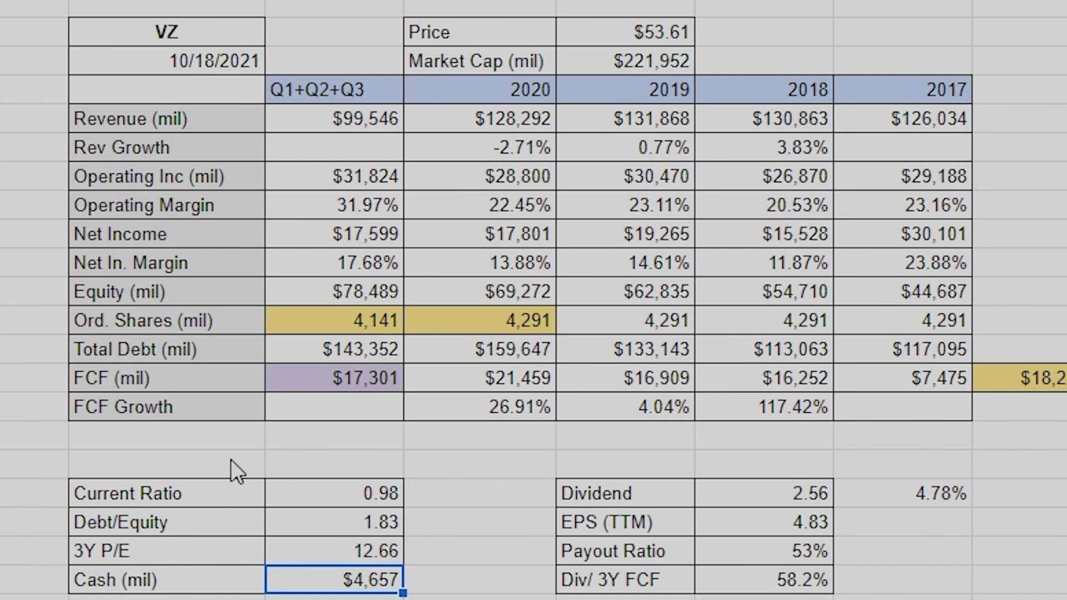
# Label the new row below FCF Growth 'EPS'.
pyautogui.click(151, 438)
pyautogui.write('EPS')
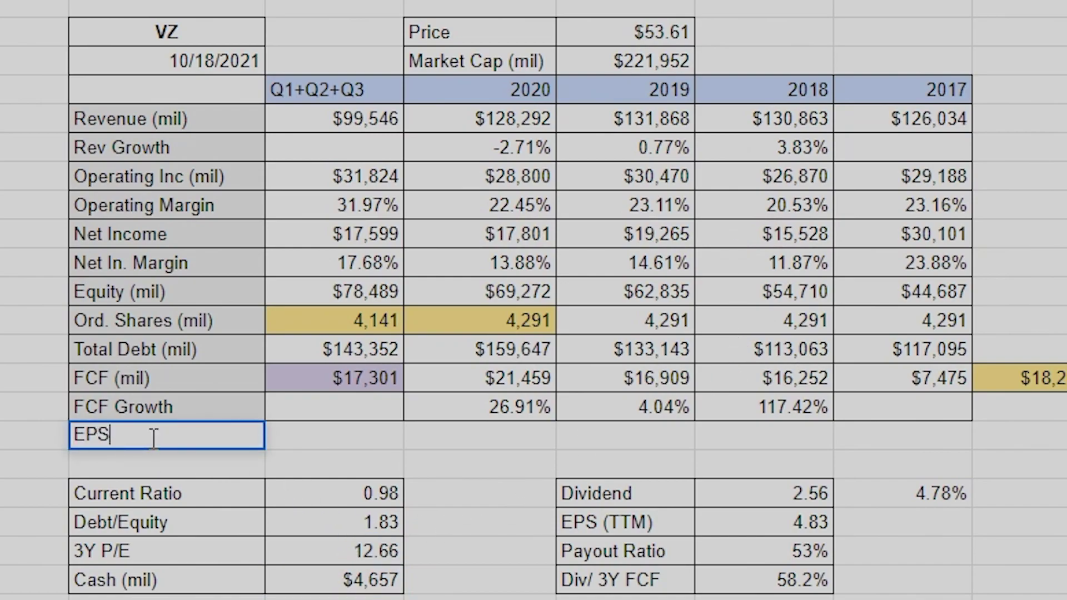
pyautogui.click(412, 483)
# Enter =D179/D182 as 2020 EPS, format it as currency, and fill it through 2017.
pyautogui.click(469, 435)
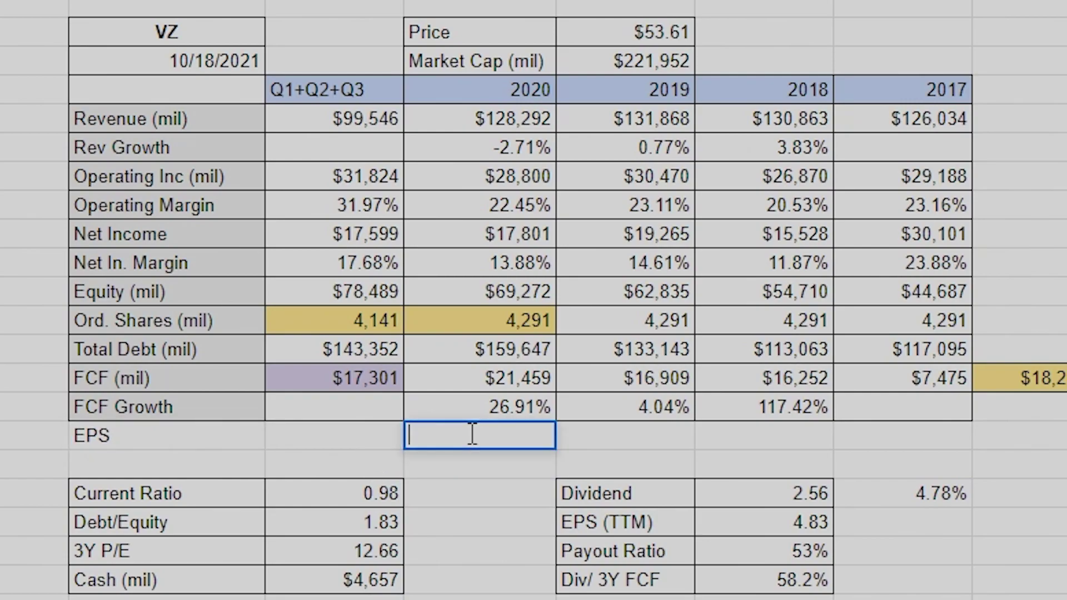
pyautogui.write('=')
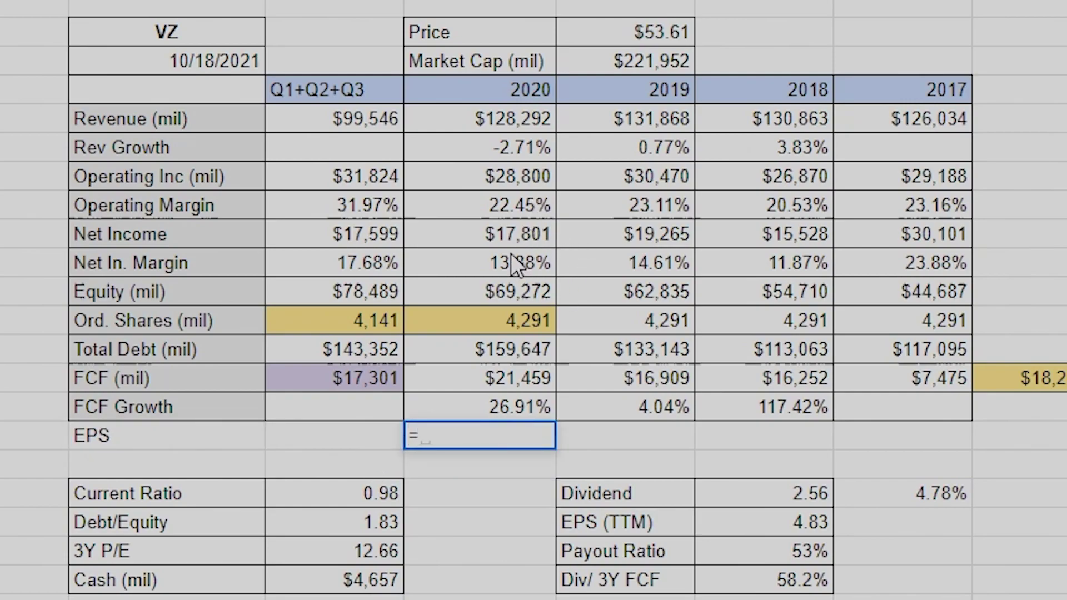
pyautogui.click(491, 234)
pyautogui.write('/')
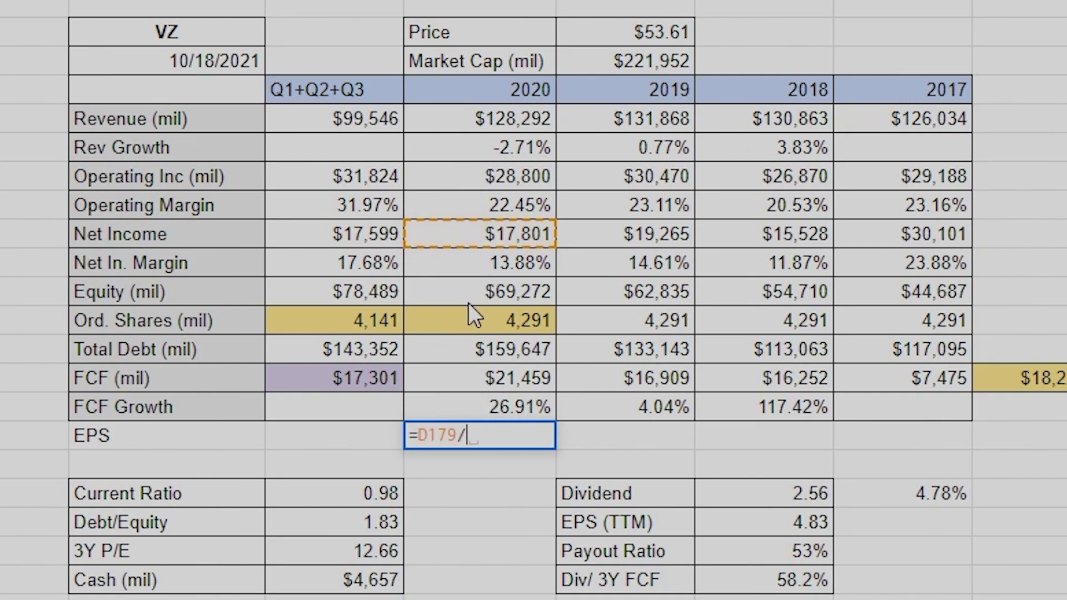
pyautogui.click(427, 324)
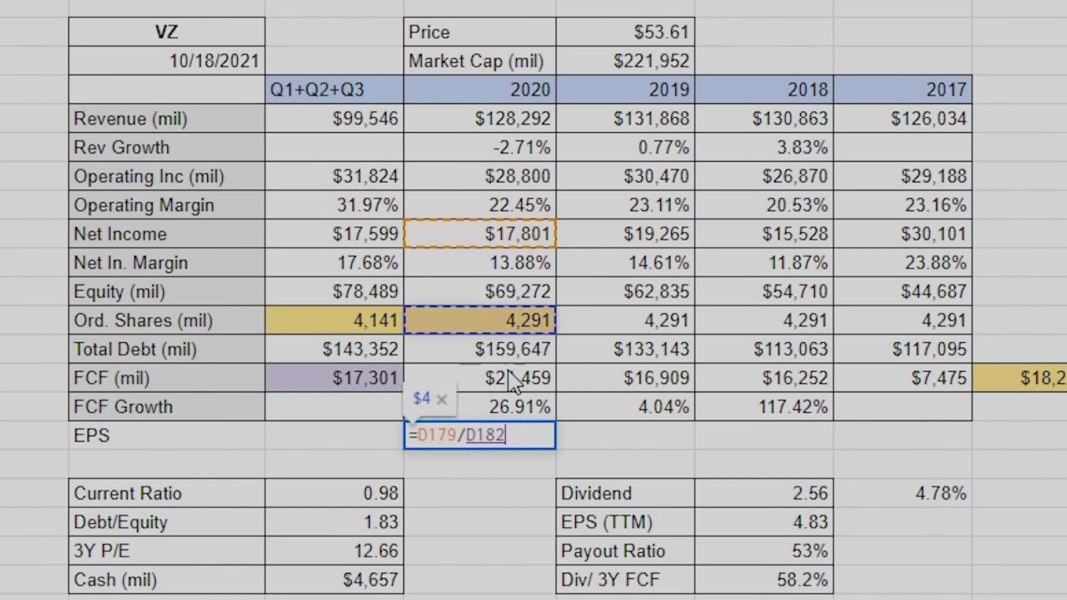
pyautogui.press('Return')
pyautogui.click(540, 440)
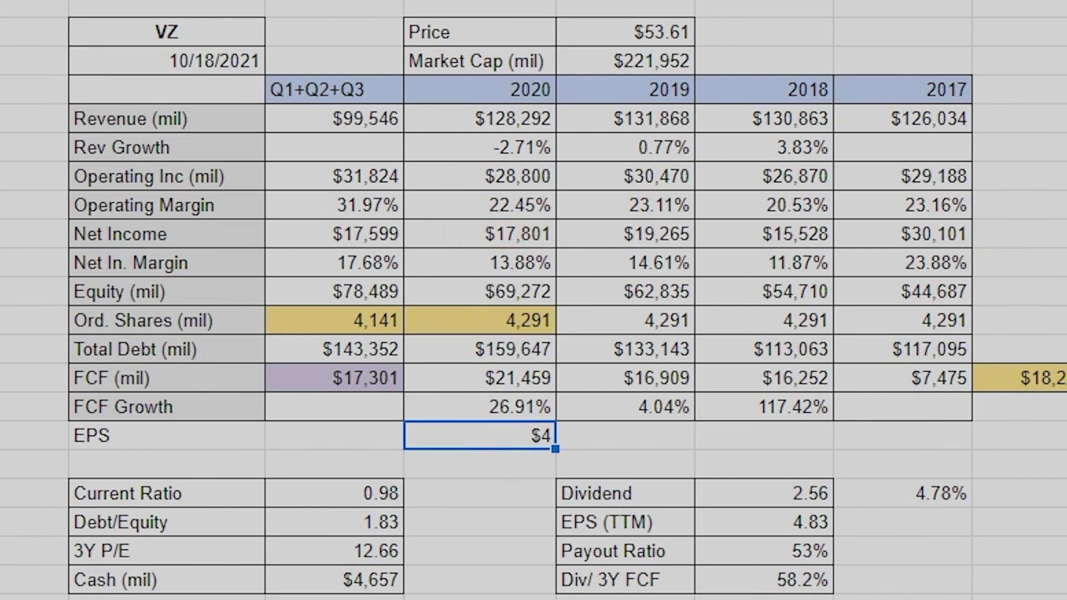
pyautogui.hotkey('ctrl', 'shift', '4')
pyautogui.moveTo(556, 445); pyautogui.dragTo(856, 446)
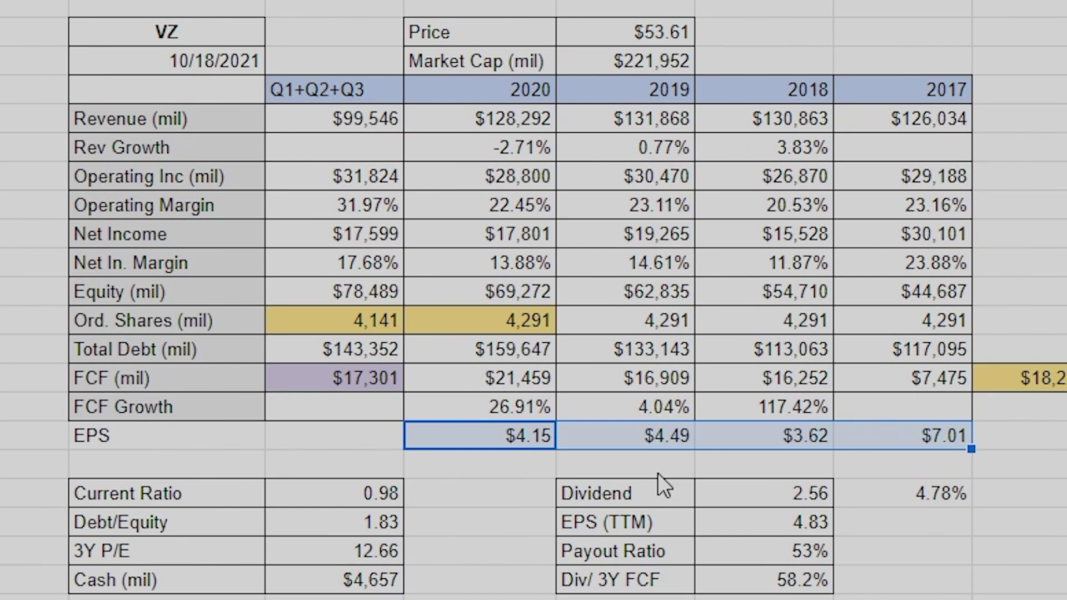
# Check the copied 2019 and 2017 EPS formulas ($4.49, $7.01) without changing them.
pyautogui.click(650, 442)
pyautogui.doubleClick(650, 442)
pyautogui.press('Return')
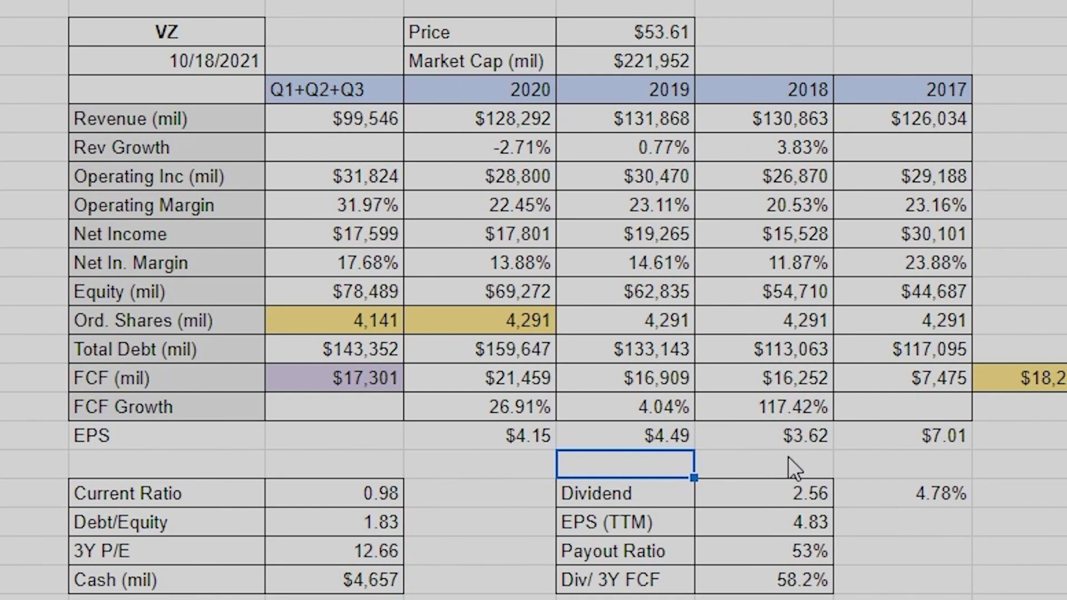
pyautogui.click(947, 439)
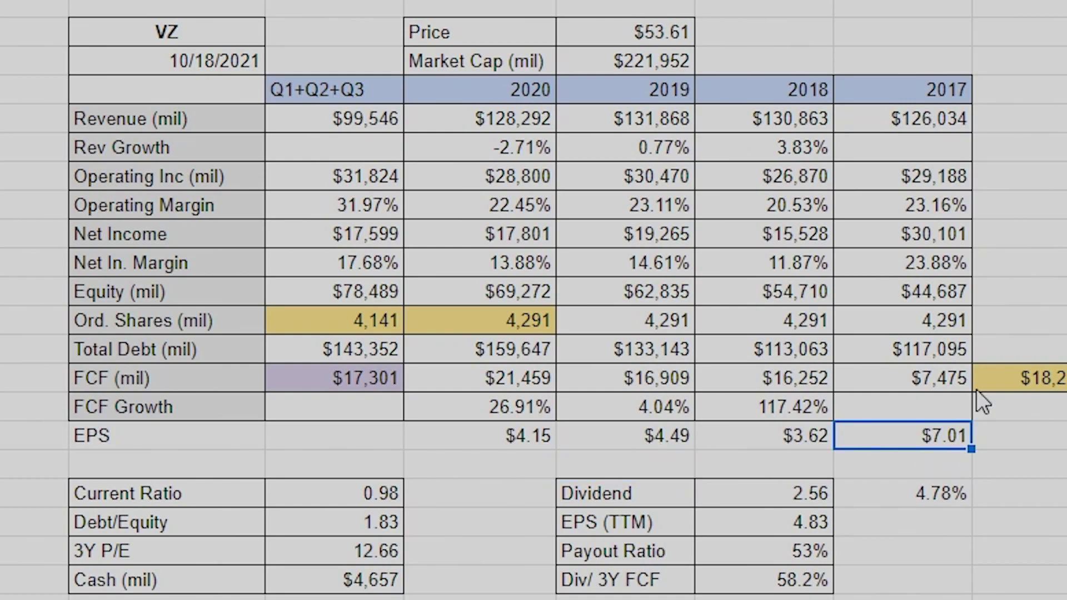
pyautogui.doubleClick(916, 438)
pyautogui.press('Return')
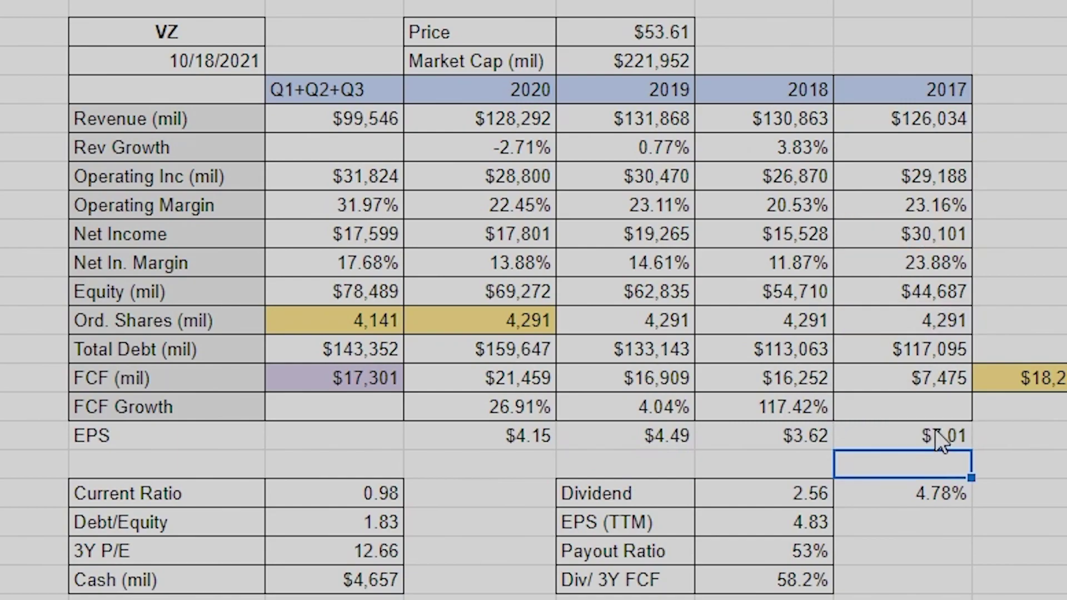
pyautogui.press('Up')
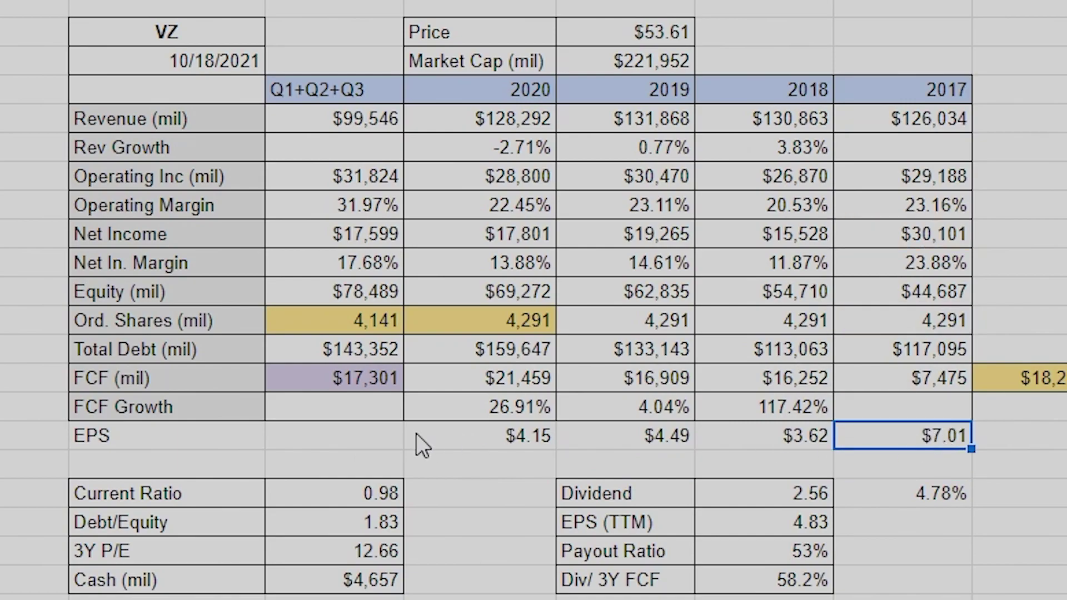
# Add a 'pe' row with 2020 P/E as share price divided by 2020 EPS.
pyautogui.click(178, 459)
pyautogui.write('p')
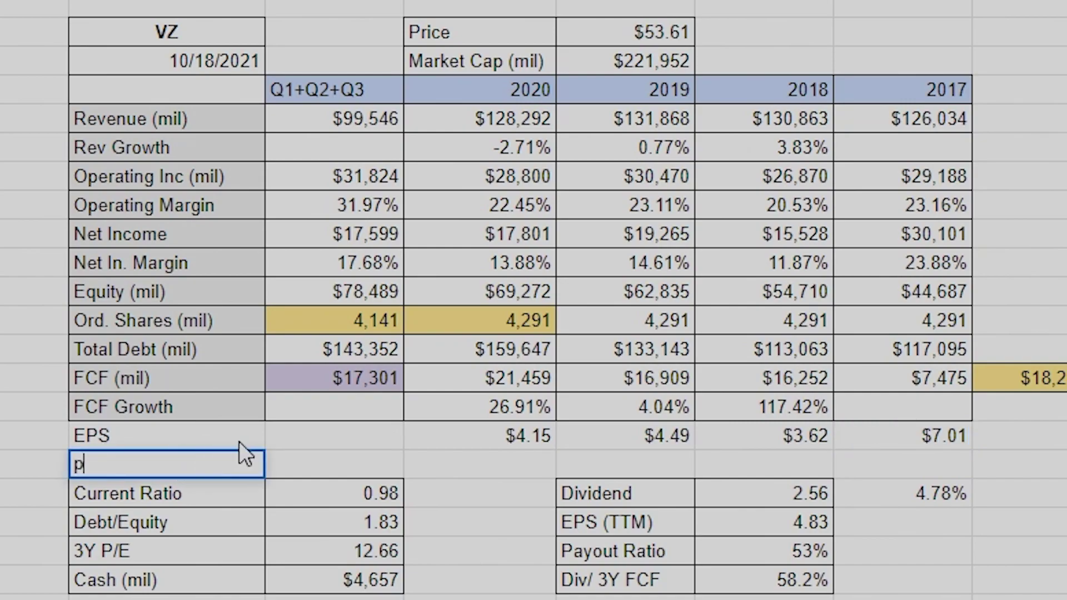
pyautogui.write('e')
pyautogui.click(541, 469)
pyautogui.write('=')
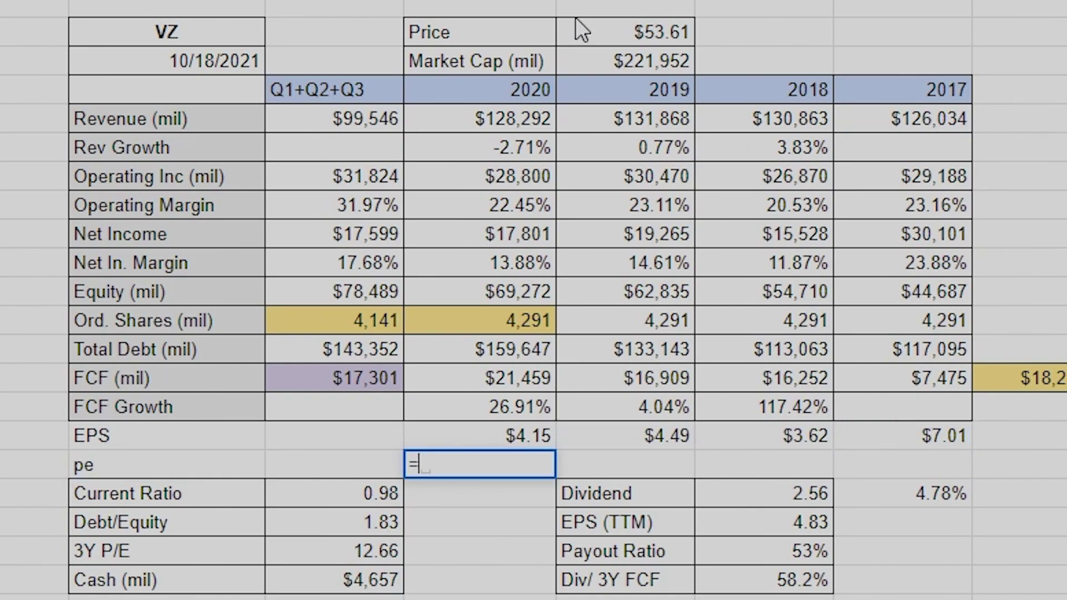
pyautogui.click(598, 31)
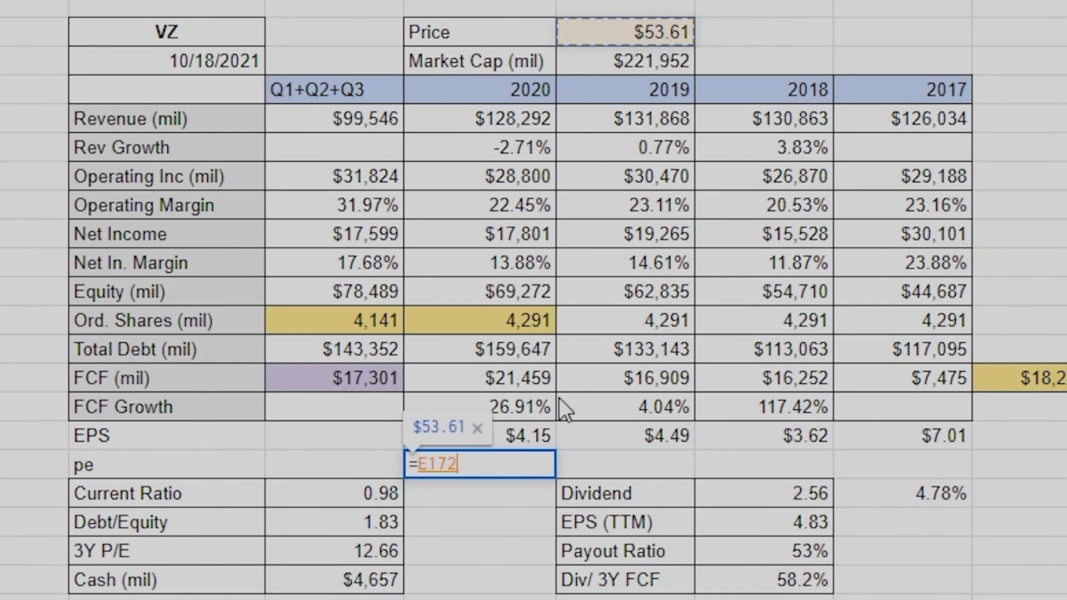
pyautogui.write('/')
pyautogui.click(529, 437)
pyautogui.press('Return')
# Trim the 2020 pe value to two decimals and fill it across to 2017.
pyautogui.click(517, 470)
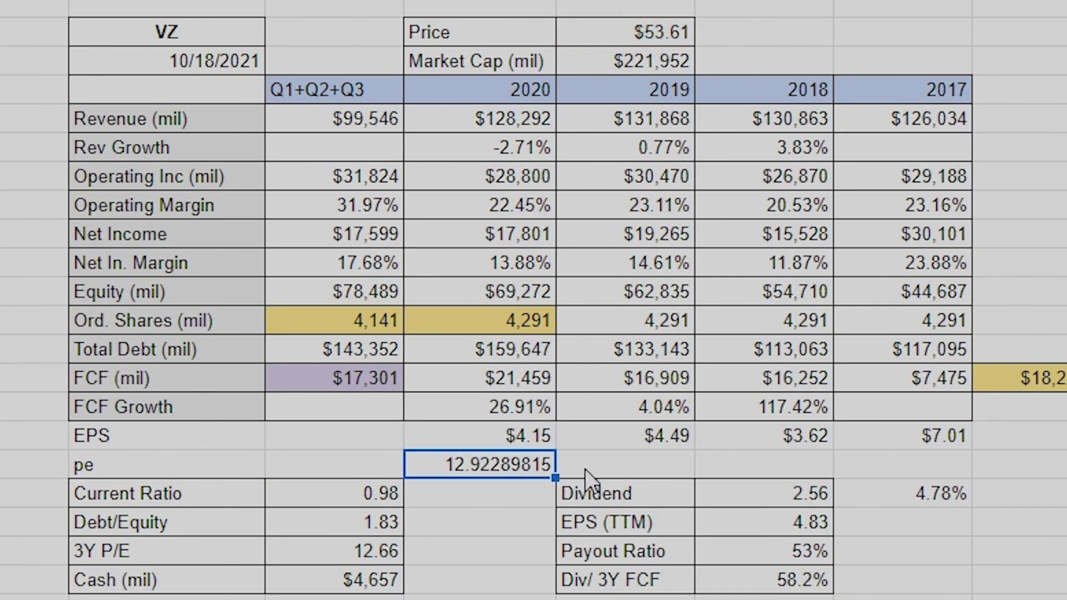
pyautogui.click(501, 493)
pyautogui.click(518, 465)
pyautogui.click(548, 2)
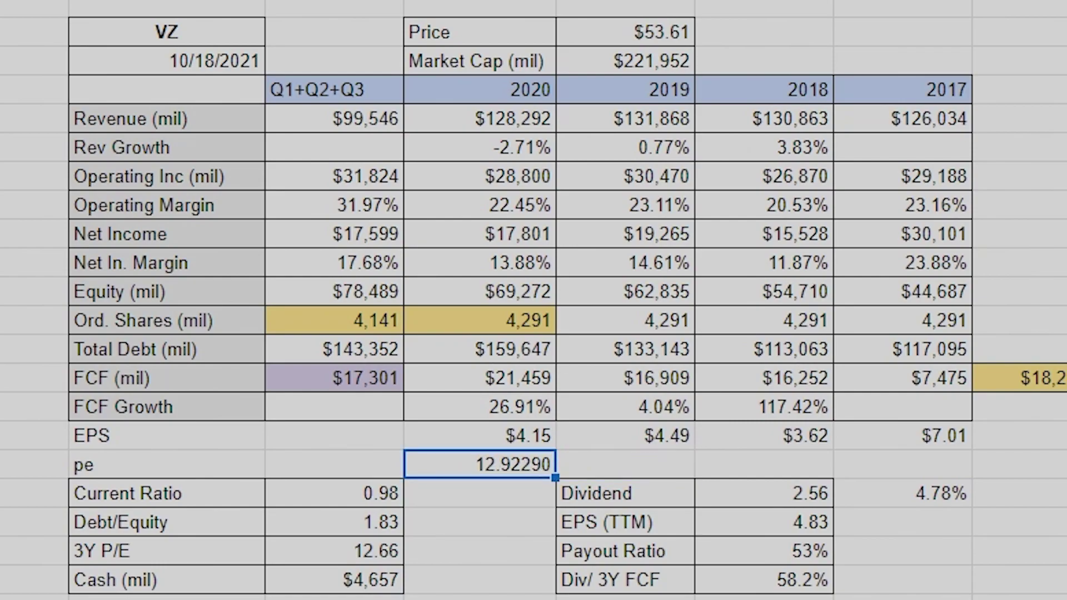
pyautogui.click(547, 1)
pyautogui.click(547, 1)
pyautogui.moveTo(554, 472); pyautogui.dragTo(966, 472)
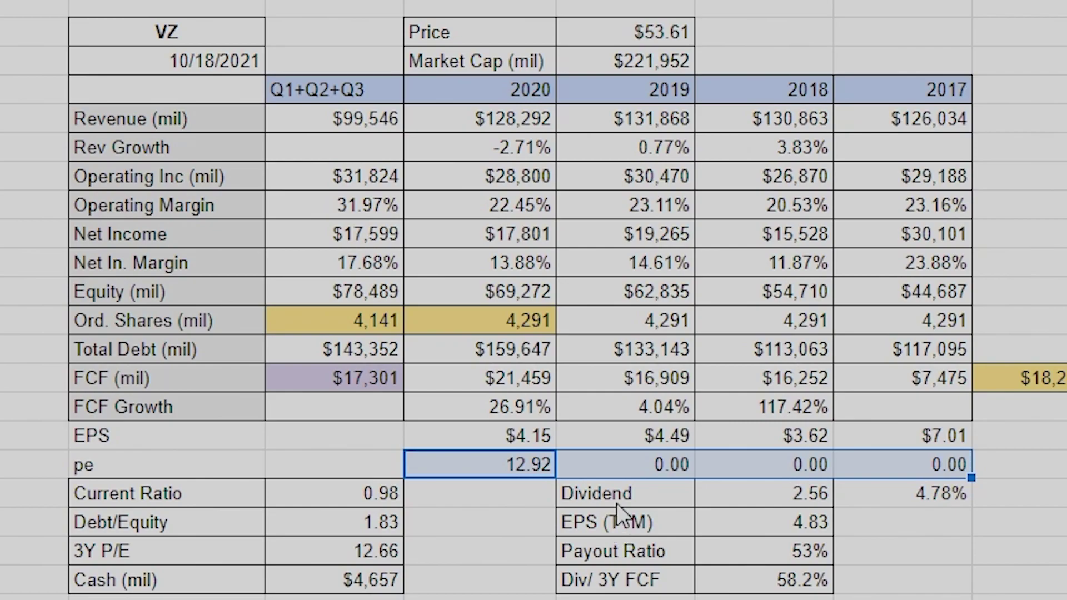
# Anchor the price reference as =$E172/D186 and refill pe to 2017 (12.92, 11.94, 14.81, 7.64).
pyautogui.doubleClick(515, 462)
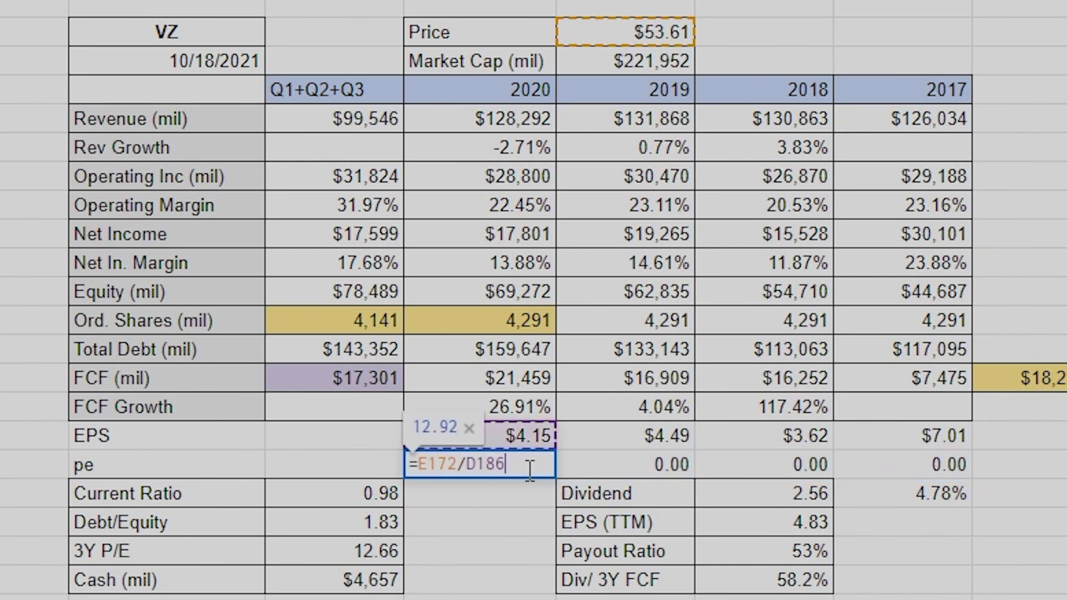
pyautogui.click(440, 464)
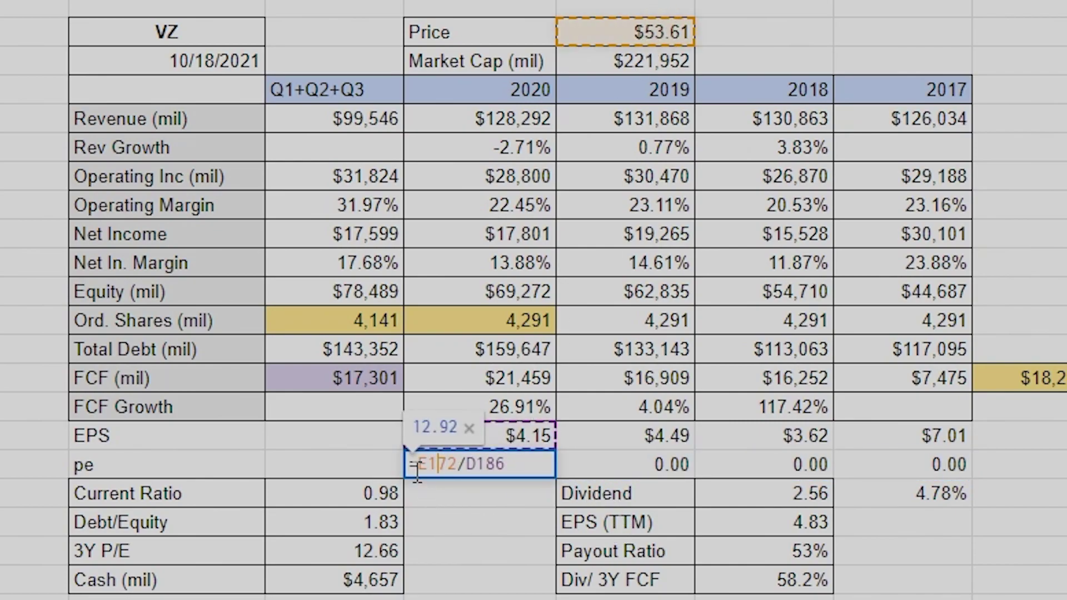
pyautogui.press('Left')
pyautogui.press('Left')
pyautogui.write('$')
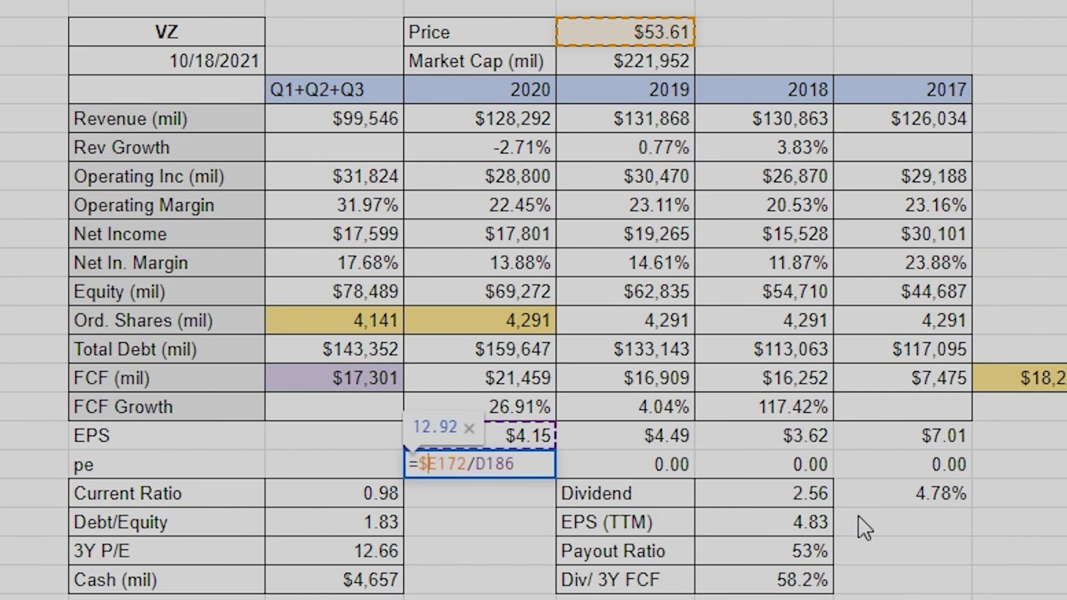
pyautogui.press('Return')
pyautogui.click(531, 462)
pyautogui.moveTo(554, 478); pyautogui.dragTo(888, 470)
# Check the copied pe formulas in the 2019 and 2020 columns.
pyautogui.click(667, 465)
pyautogui.doubleClick(667, 464)
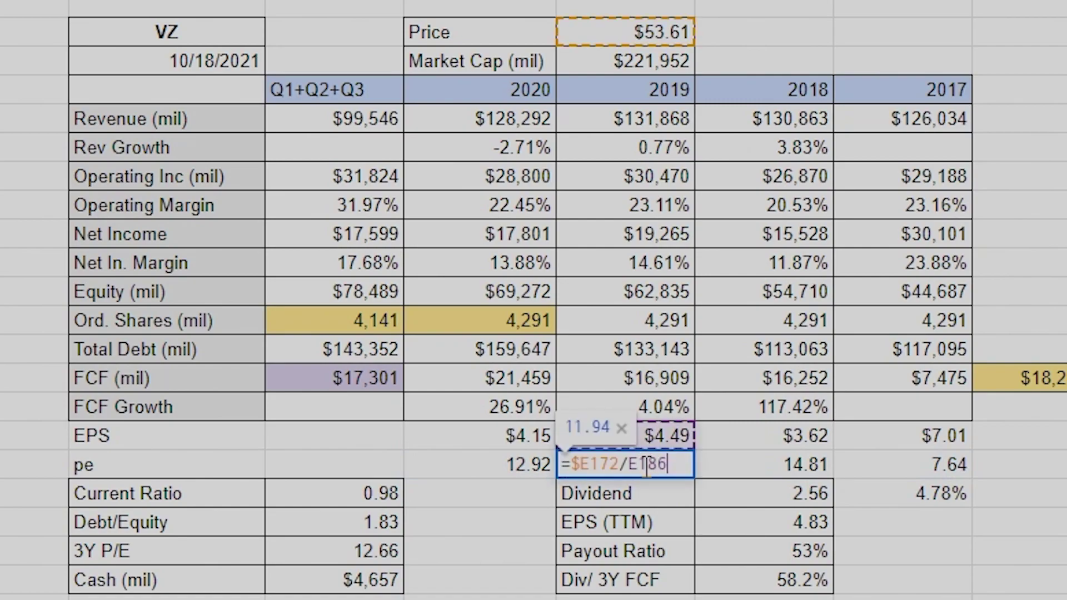
pyautogui.doubleClick(512, 464)
pyautogui.press('Tab')
pyautogui.press('Tab')
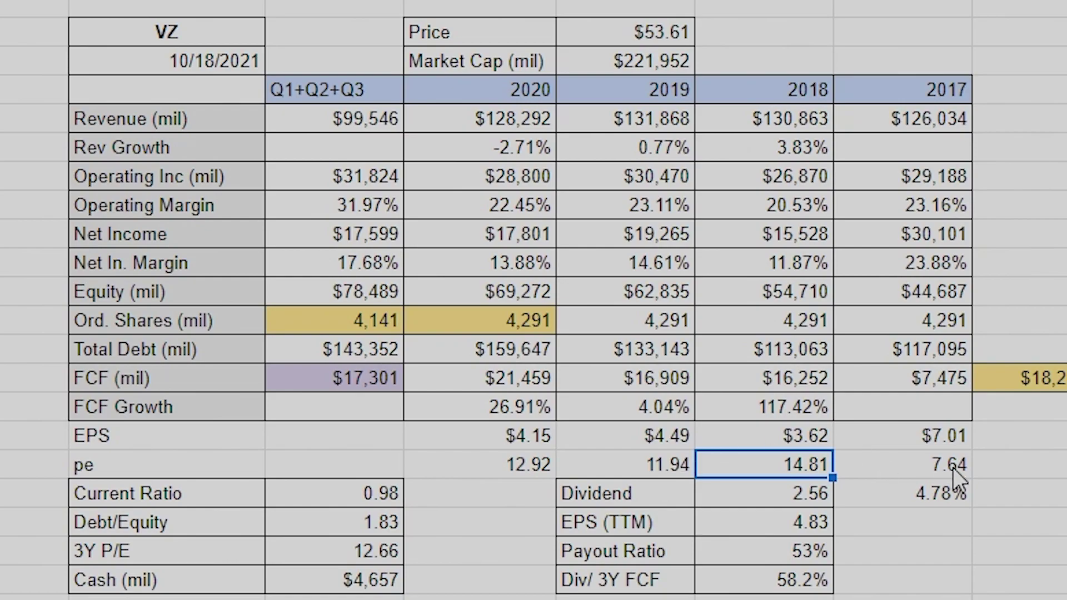
# Clear the pe values and the EPS label and values.
pyautogui.moveTo(952, 468); pyautogui.dragTo(505, 450)
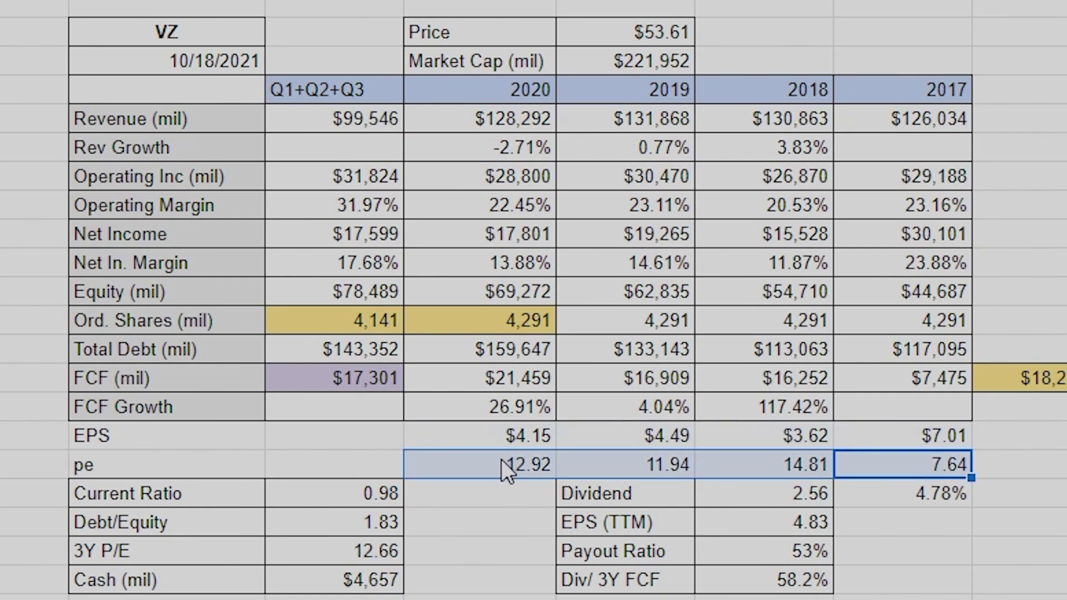
pyautogui.press('Delete')
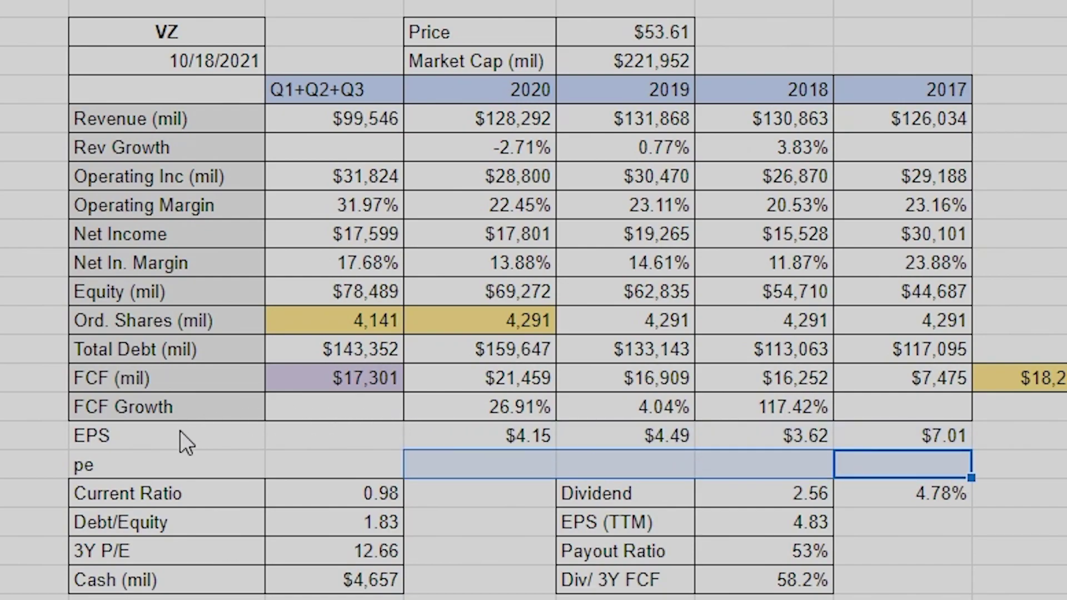
pyautogui.moveTo(180, 431); pyautogui.dragTo(906, 456)
pyautogui.press('Delete')
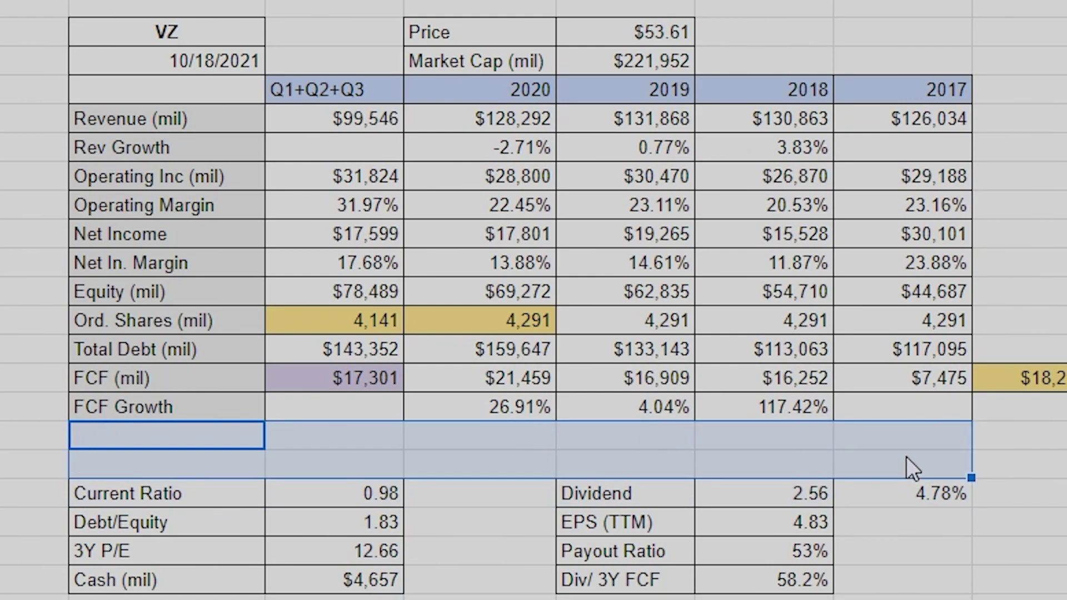
# Delete the extra blank row, leaving one empty row above Current Ratio.
pyautogui.rightClick(1, 434)
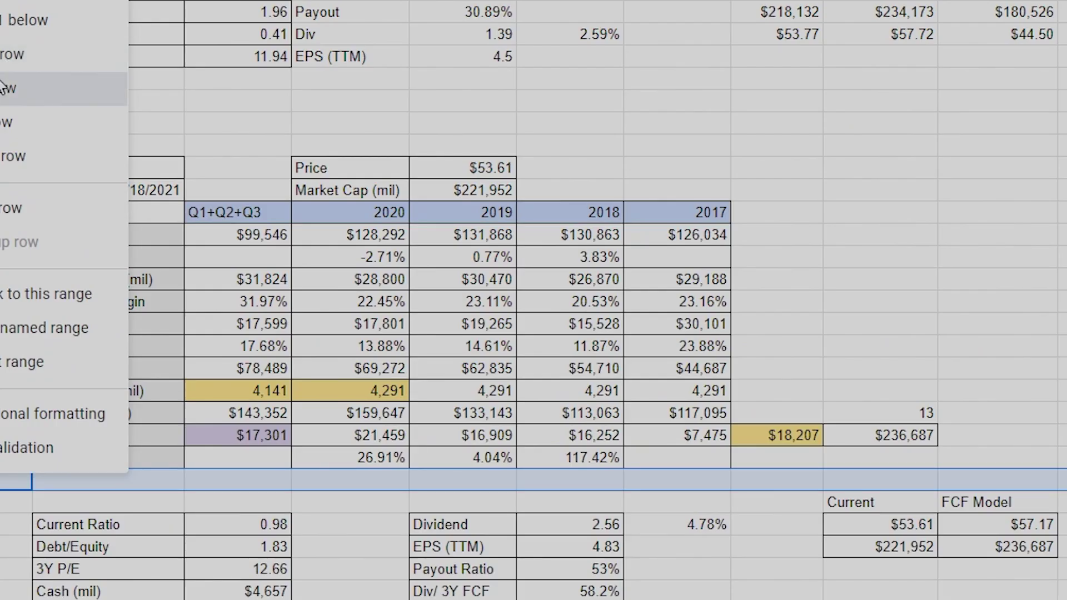
pyautogui.press('Escape')
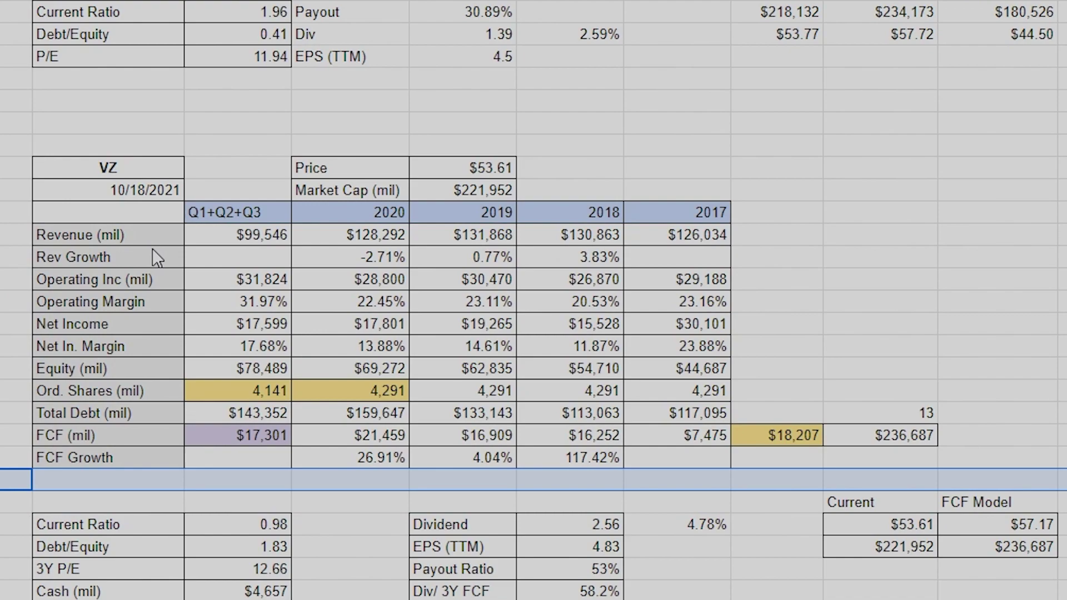
pyautogui.click(106, 361)
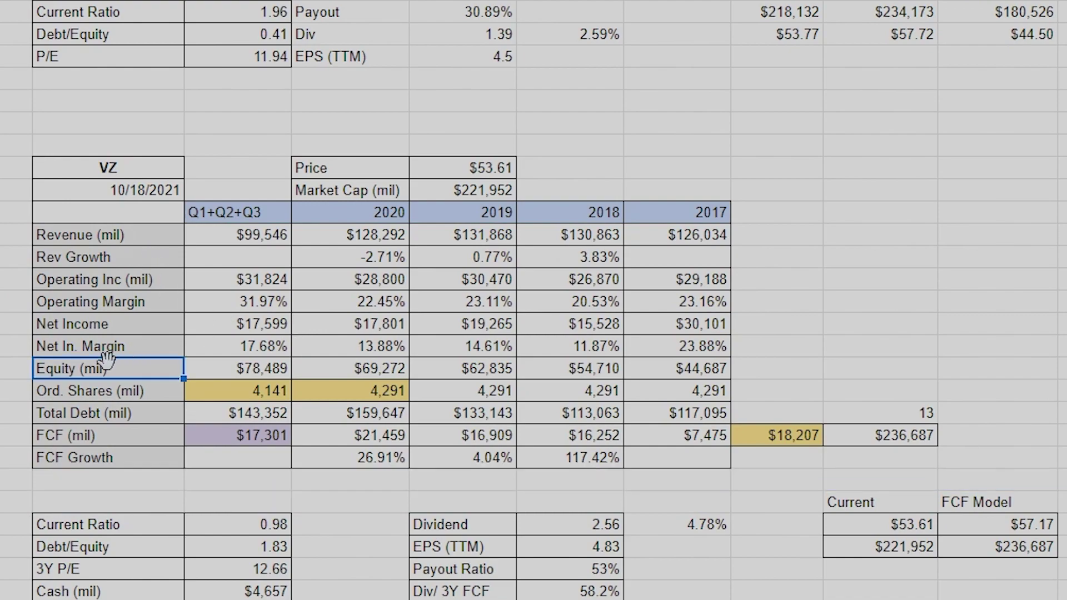
pyautogui.click(1, 479)
pyautogui.rightClick(1, 479)
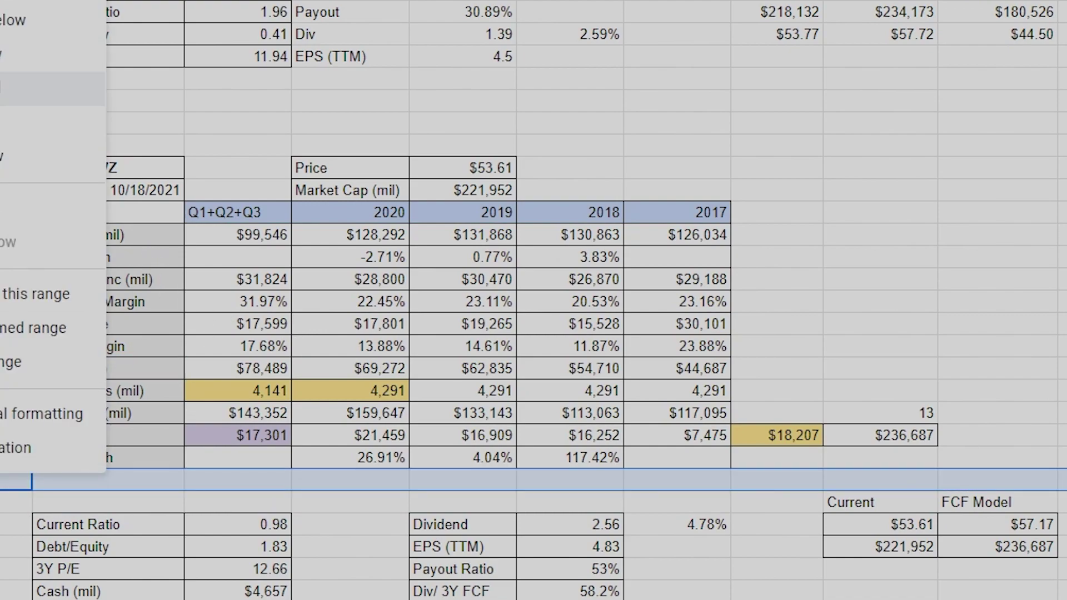
pyautogui.click(53, 89)
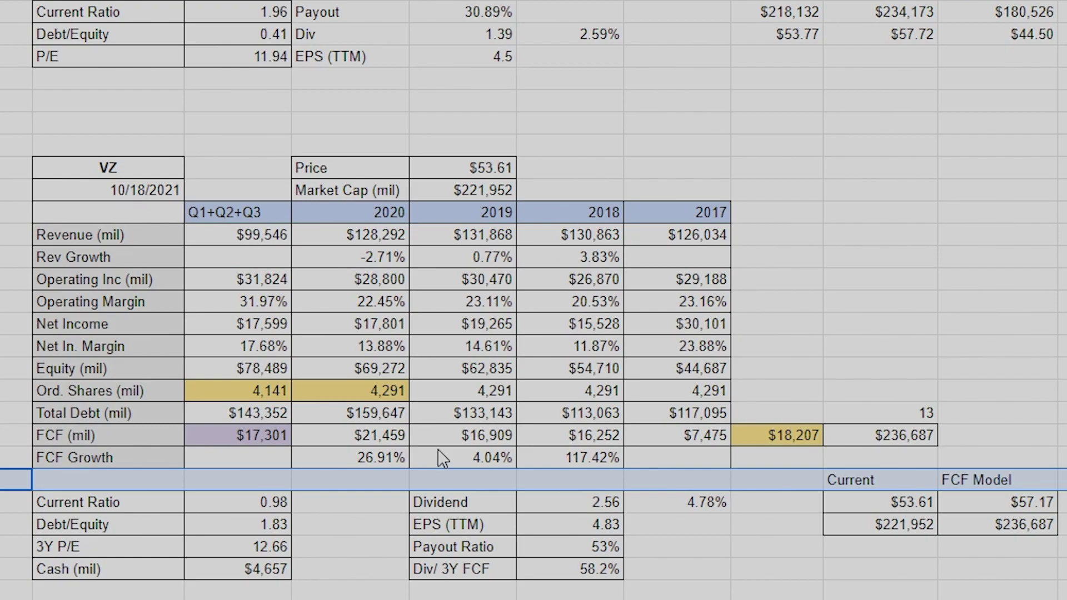
pyautogui.scroll(7, 443, 458)
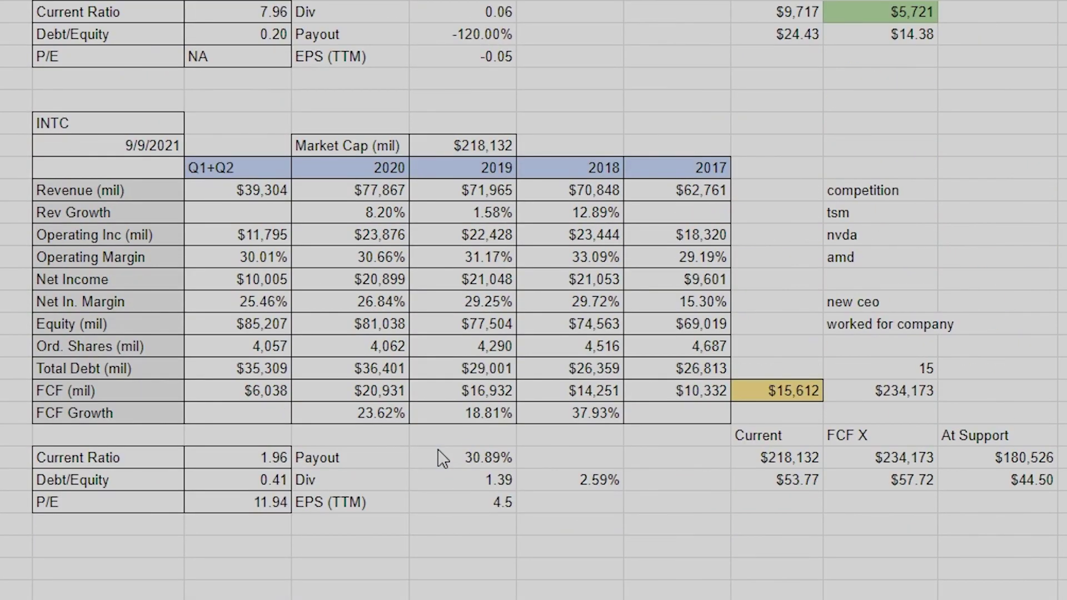
pyautogui.scroll(7, 443, 458)
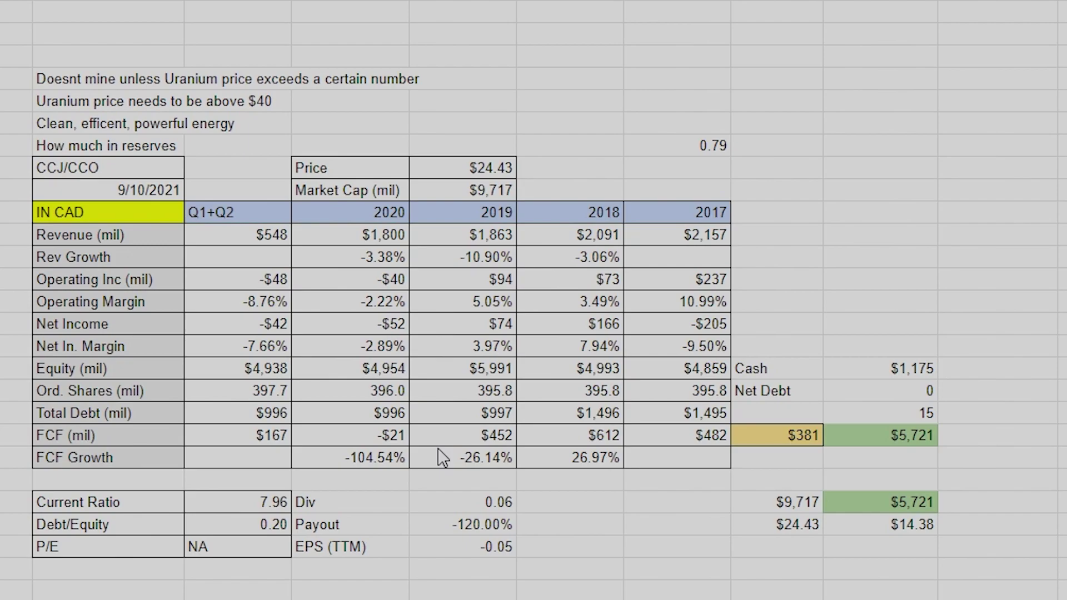
pyautogui.scroll(-7, 442, 458)
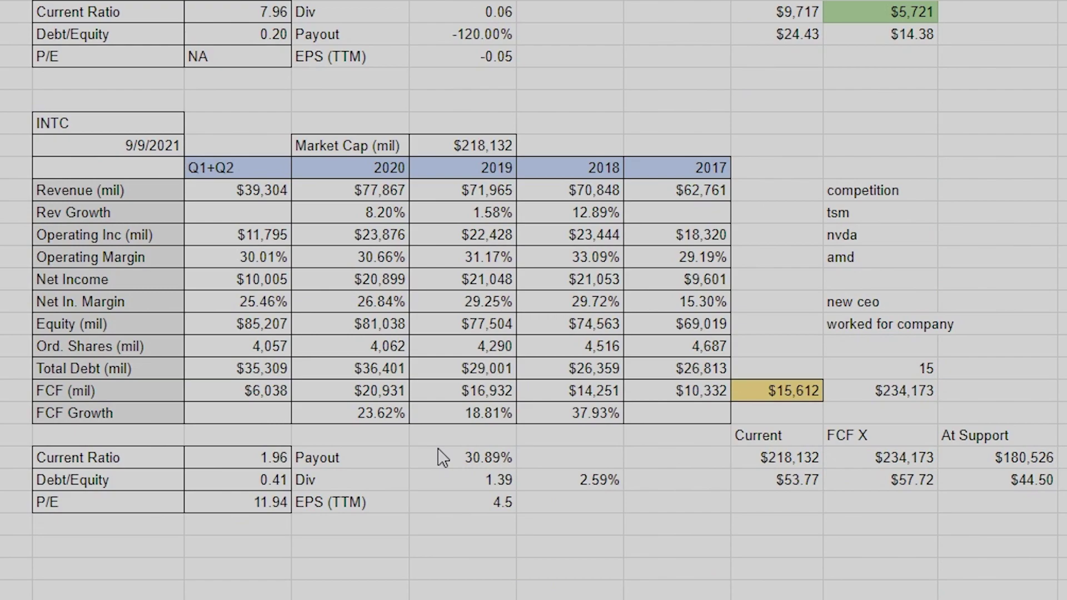
pyautogui.scroll(-3, 443, 459)
pyautogui.doubleClick(432, 396)
pyautogui.scroll(-1, 503, 477)
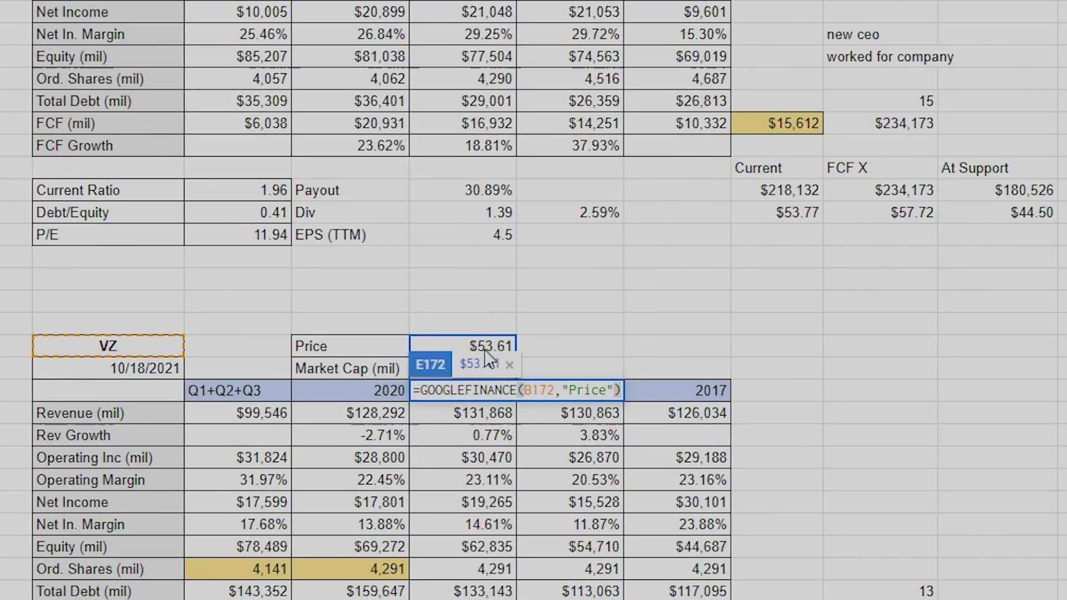
pyautogui.press('Escape')
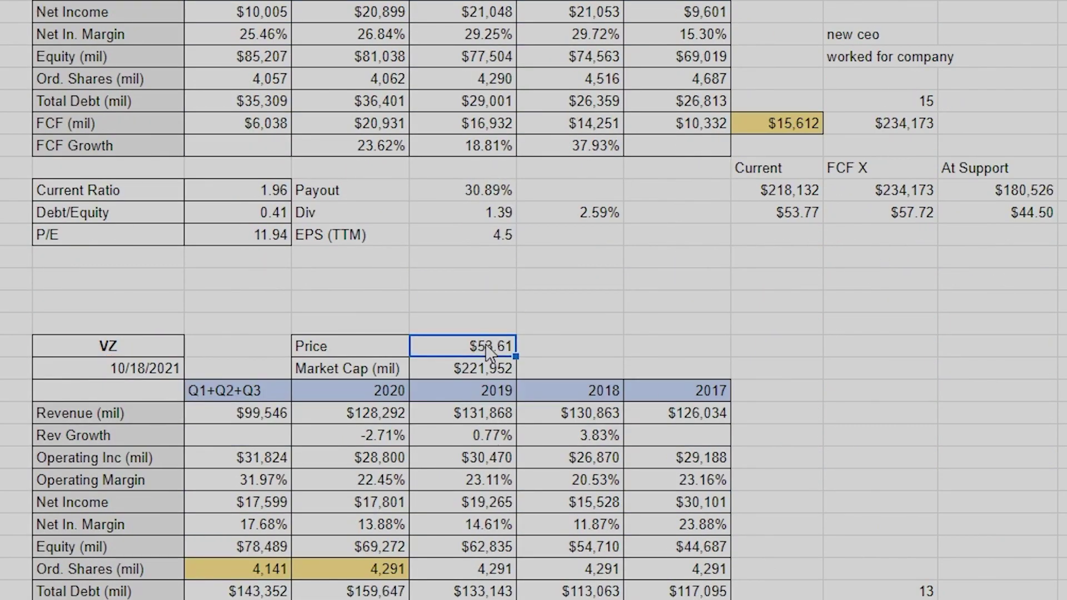
pyautogui.scroll(-3, 488, 351)
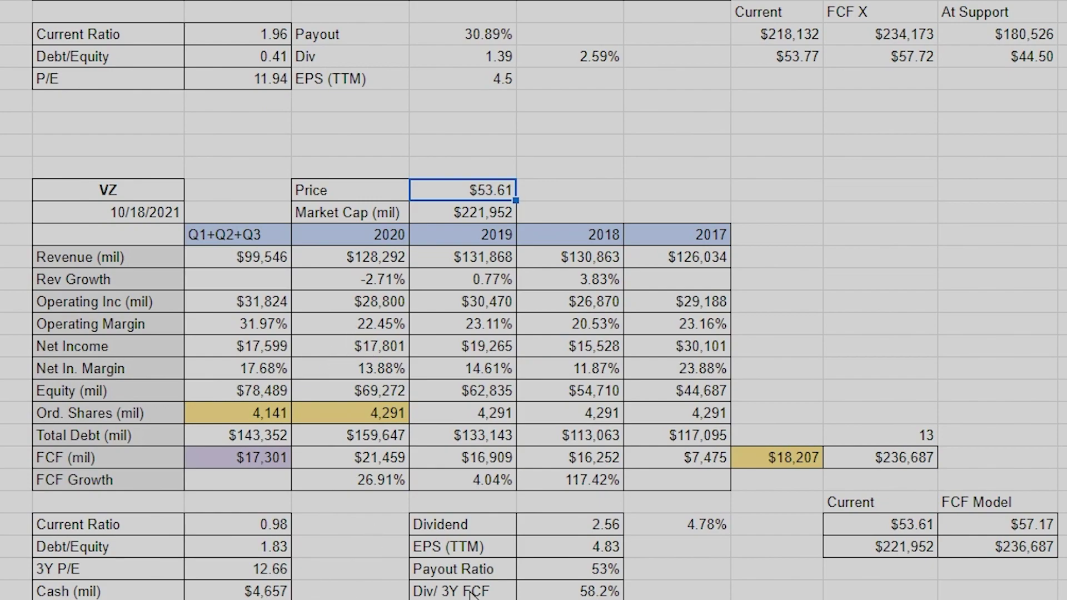
pyautogui.moveTo(89, 238); pyautogui.dragTo(641, 488)
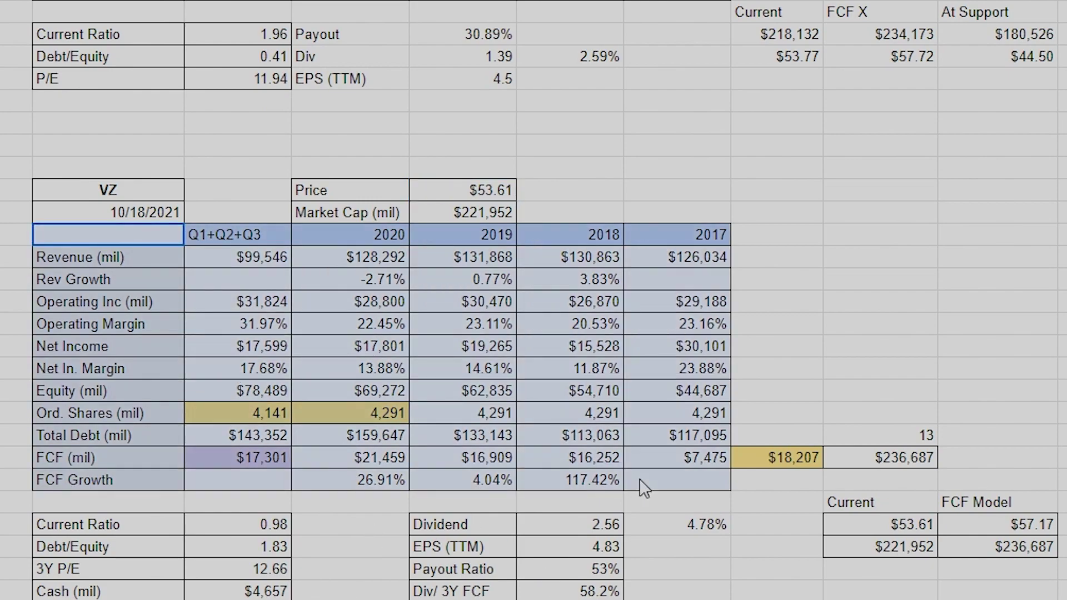
pyautogui.click(674, 502)
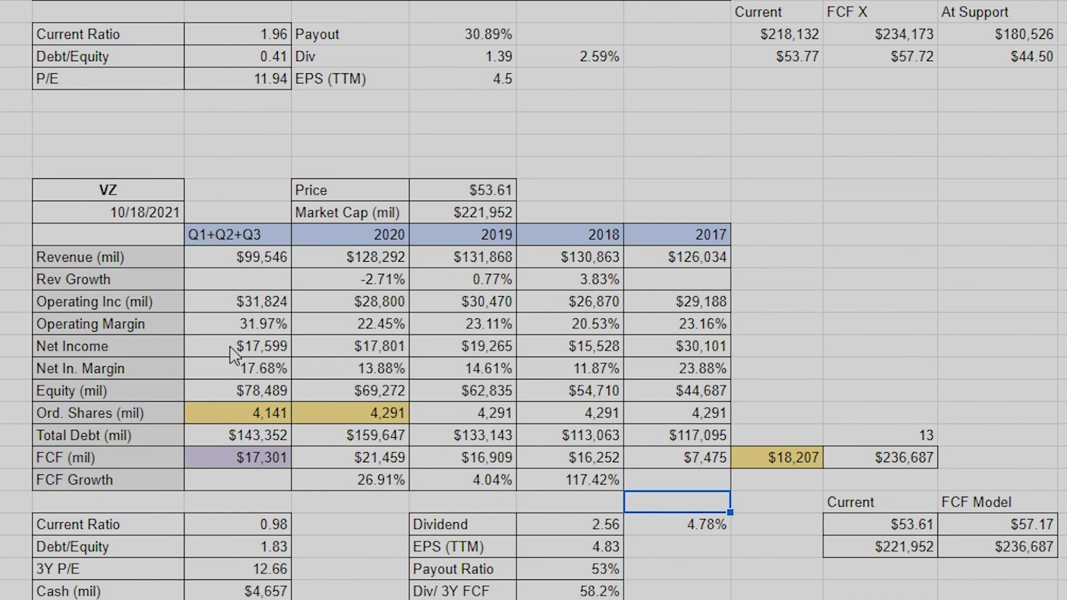
pyautogui.moveTo(111, 259); pyautogui.dragTo(695, 458)
pyautogui.moveTo(778, 591); pyautogui.dragTo(66, 219)
pyautogui.click(65, 197)
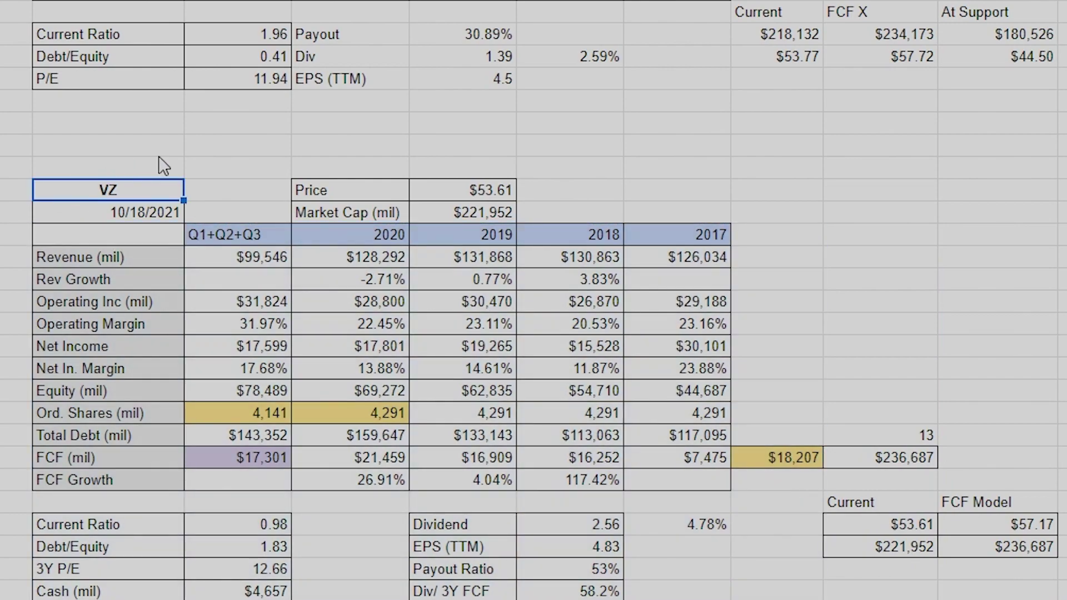